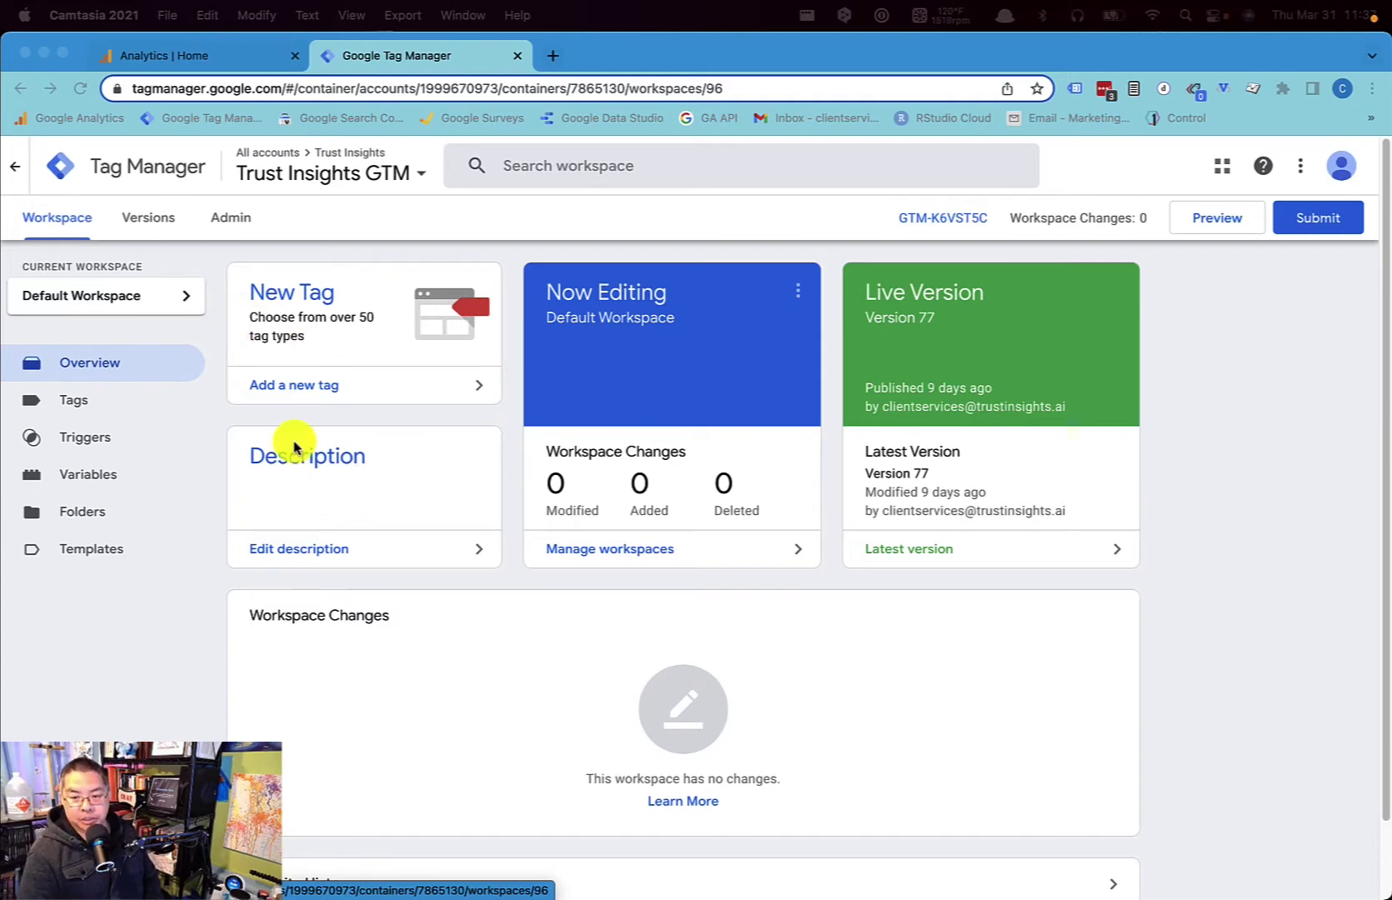
pyautogui.click(95, 480)
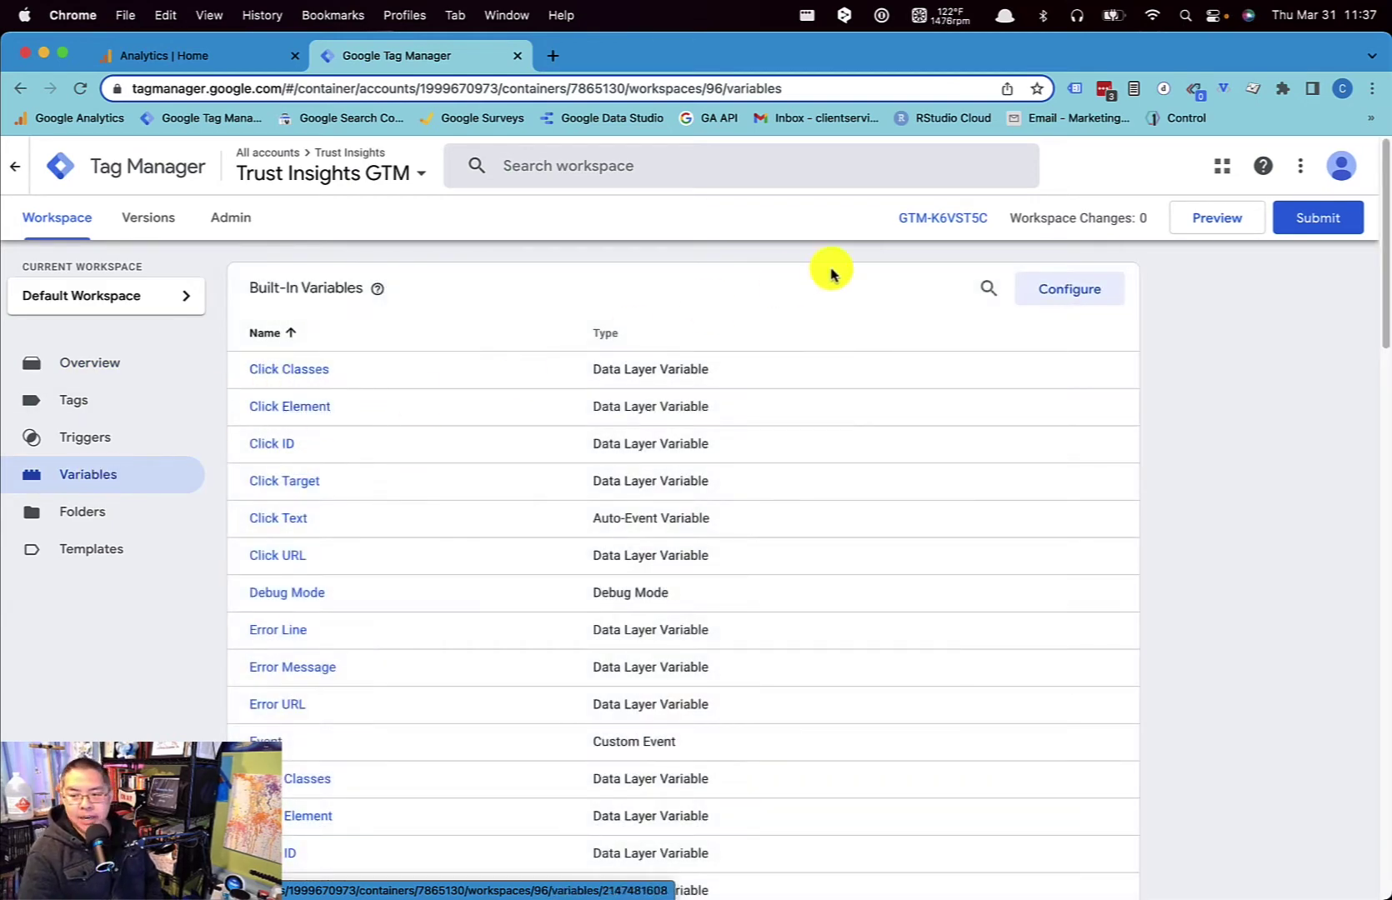
pyautogui.click(1072, 294)
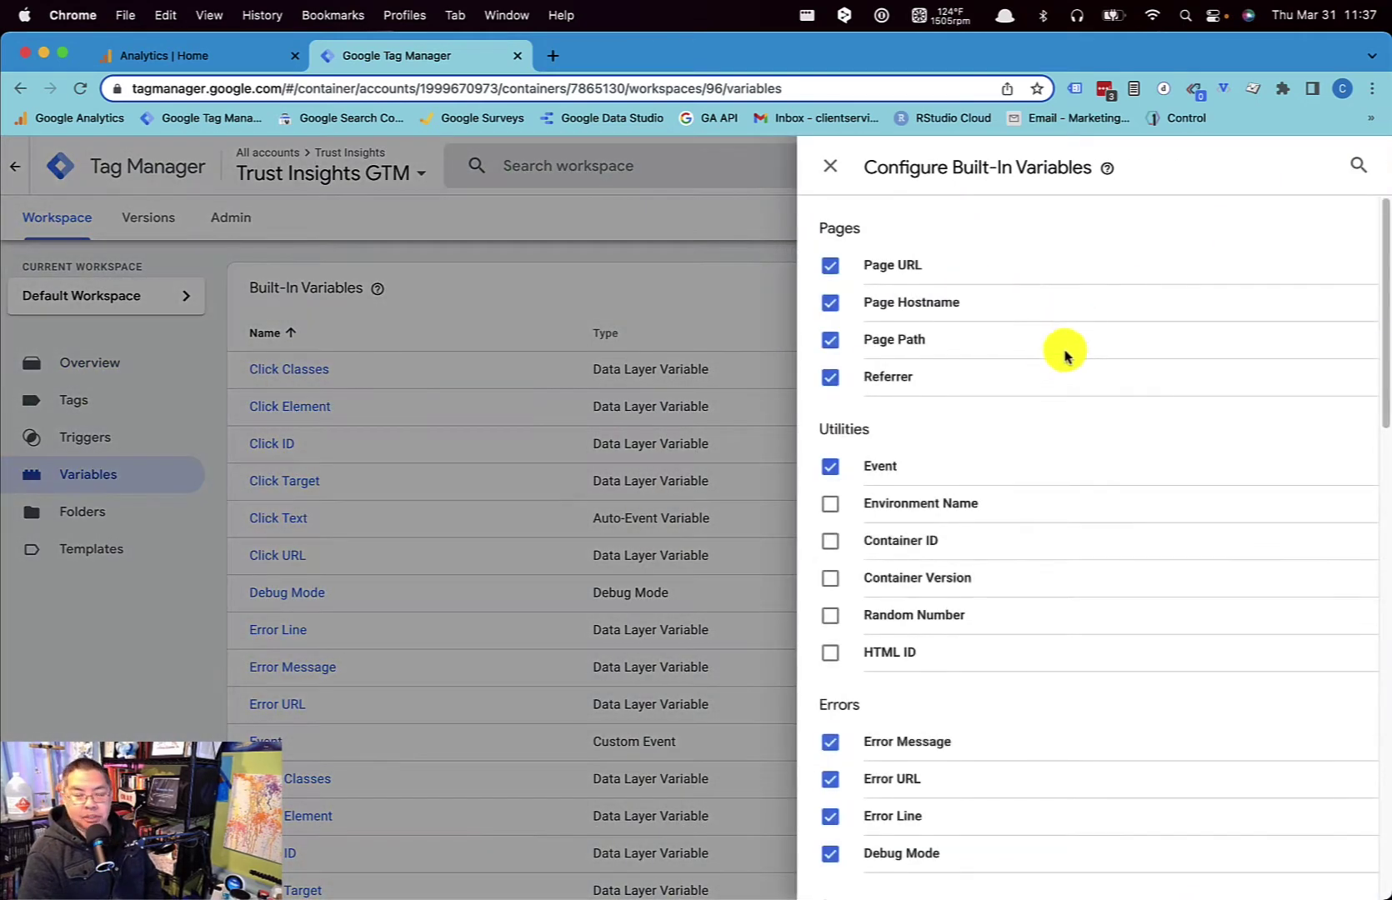
pyautogui.scroll(-5, 1042, 390)
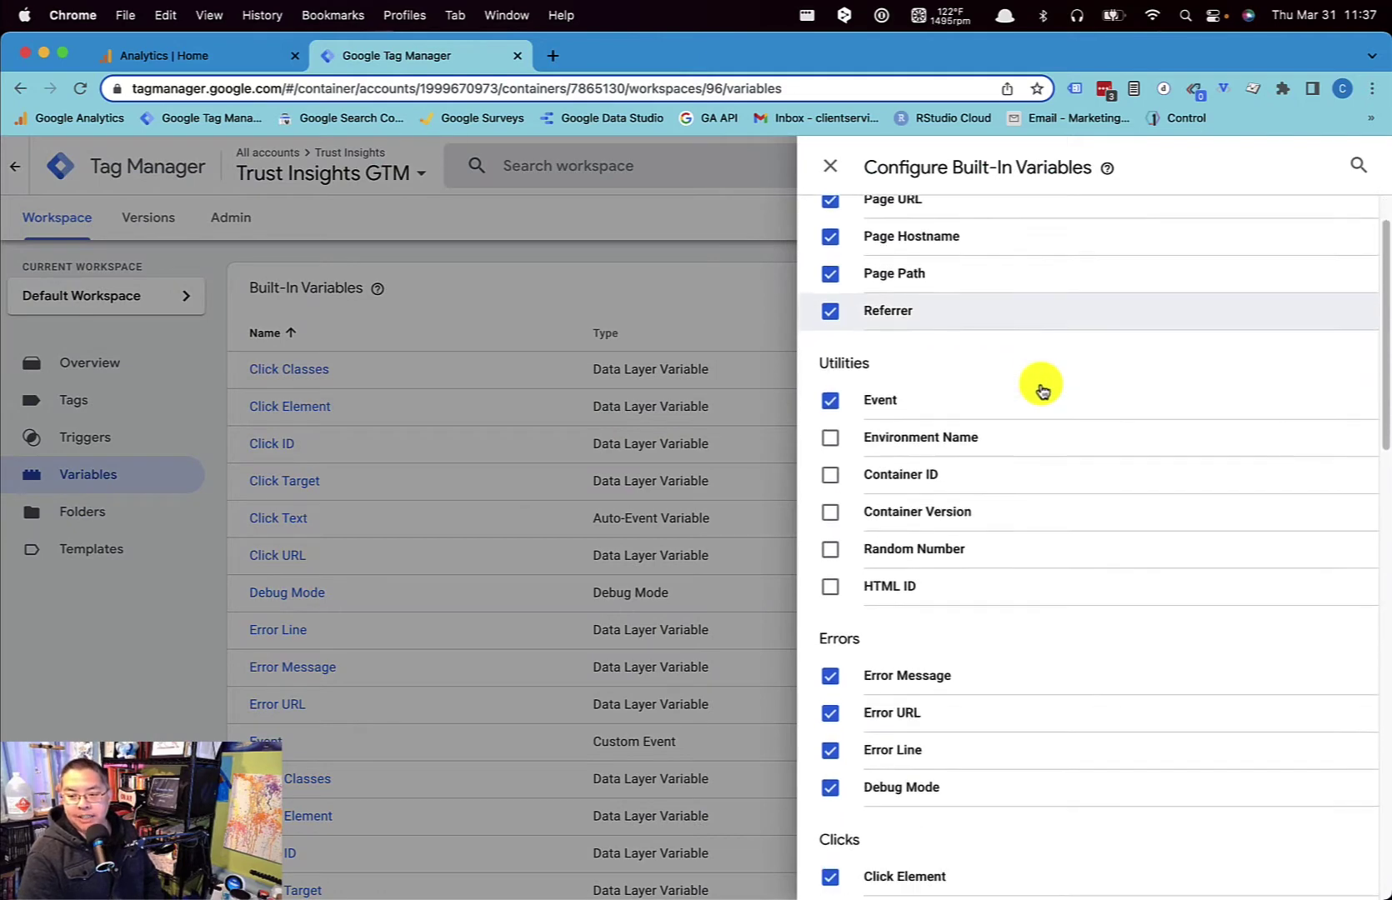
pyautogui.scroll(5, 1043, 388)
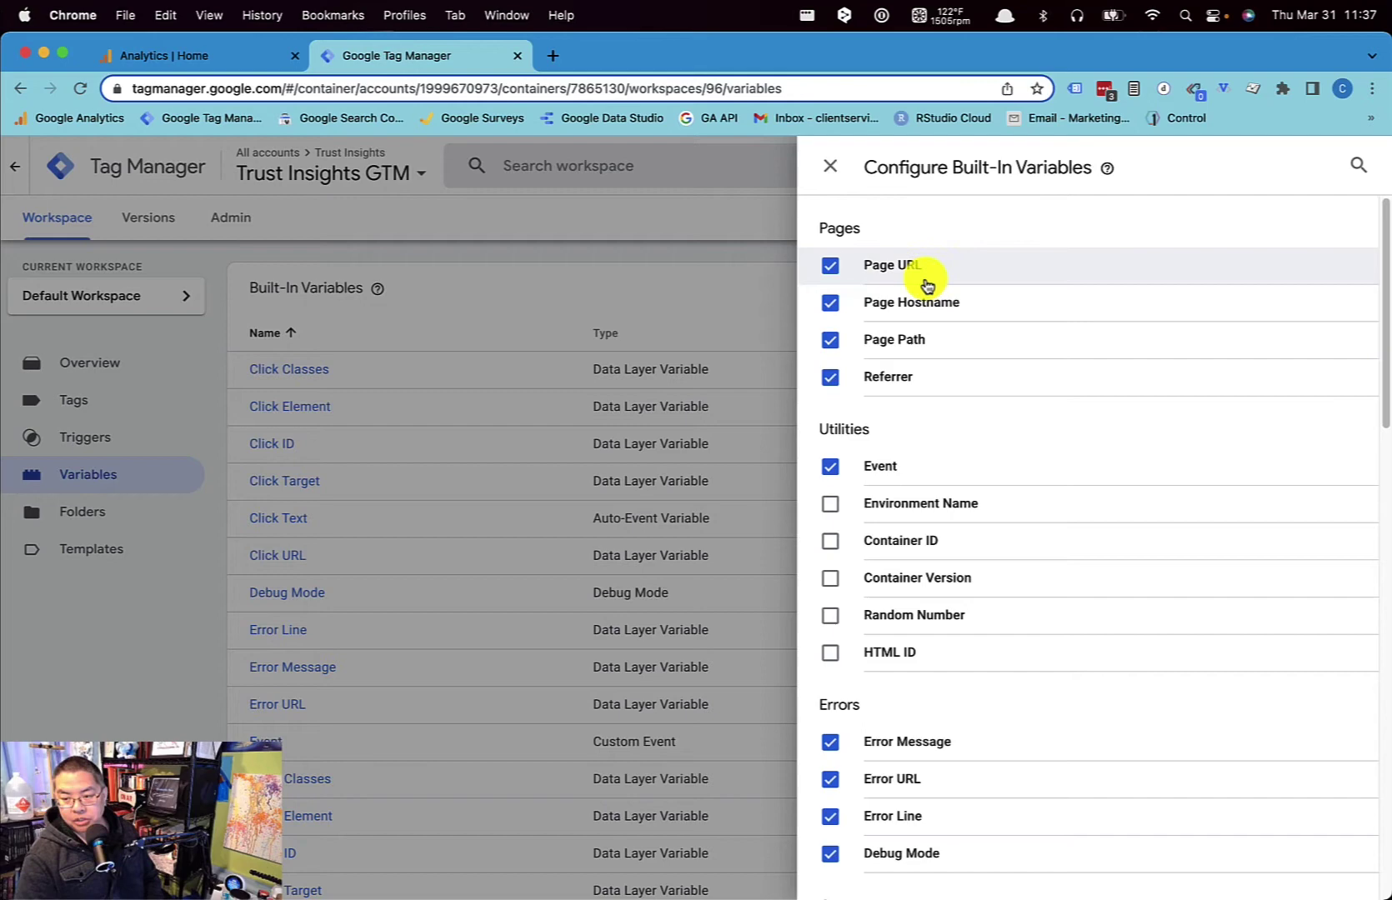
pyautogui.scroll(-8, 938, 379)
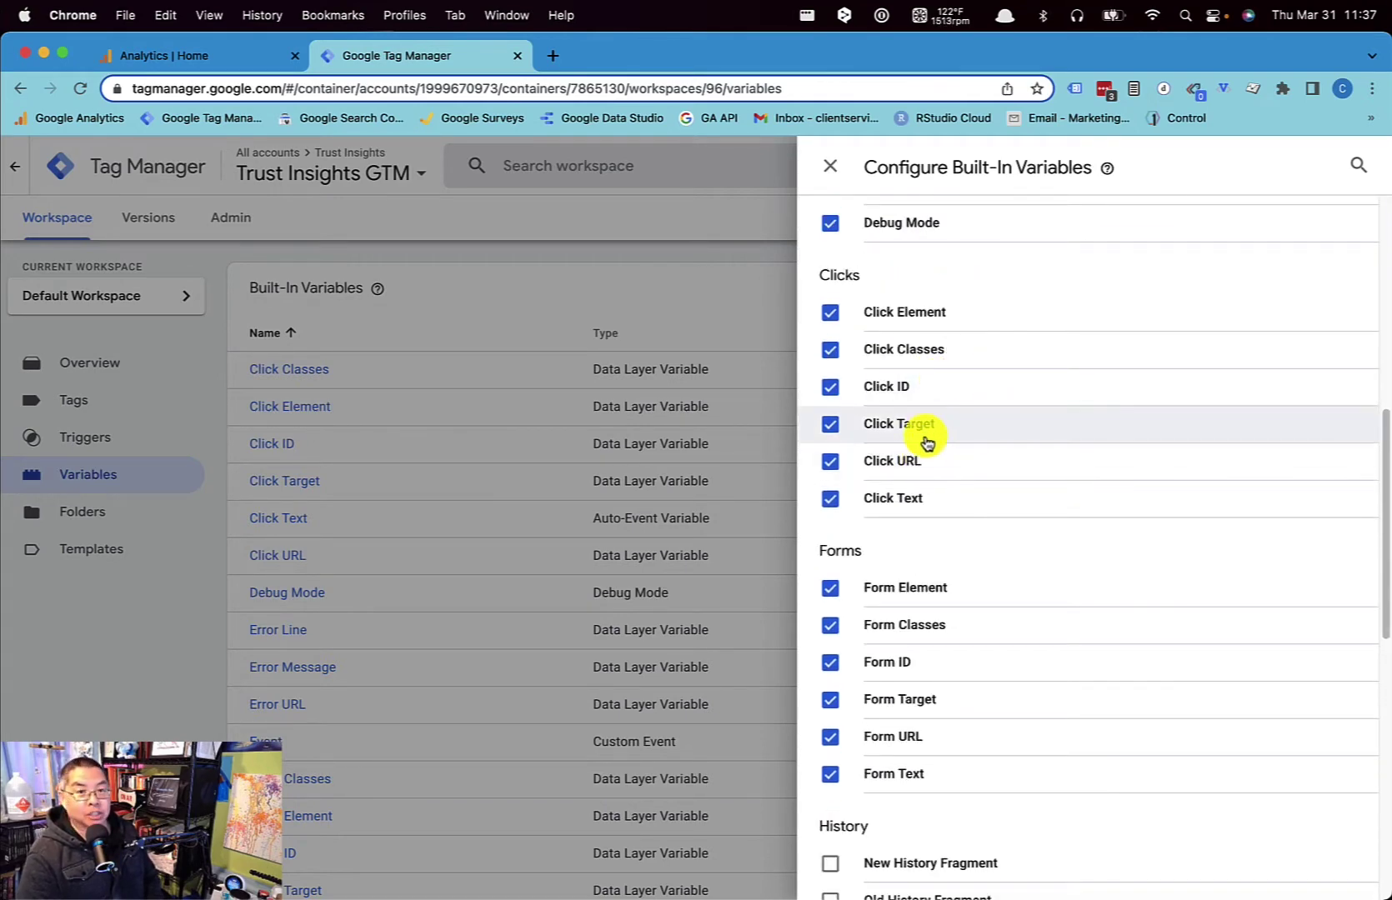
pyautogui.scroll(-4, 929, 421)
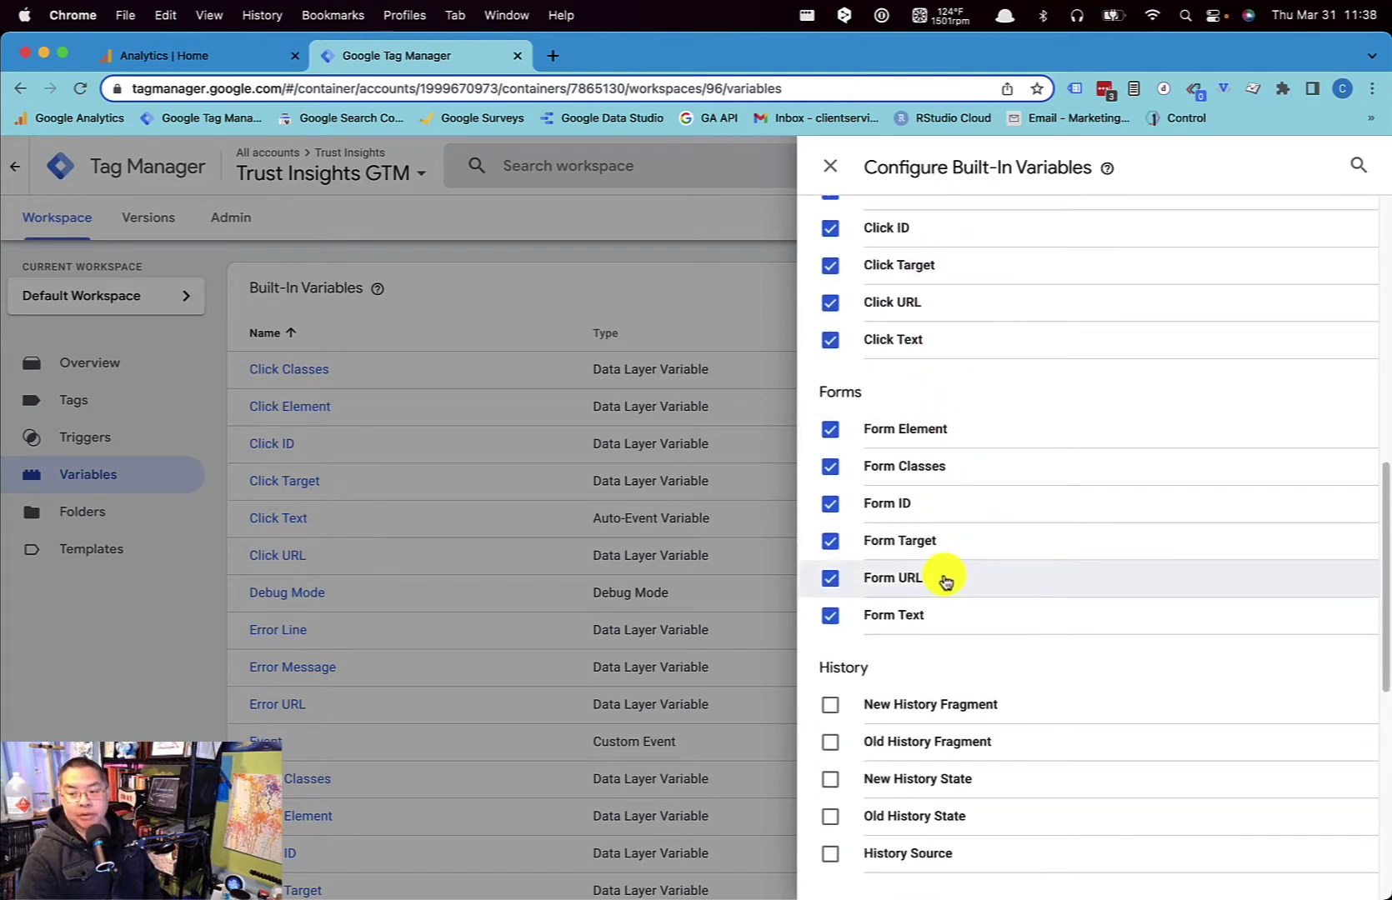
pyautogui.scroll(-1, 945, 579)
pyautogui.scroll(-15, 945, 580)
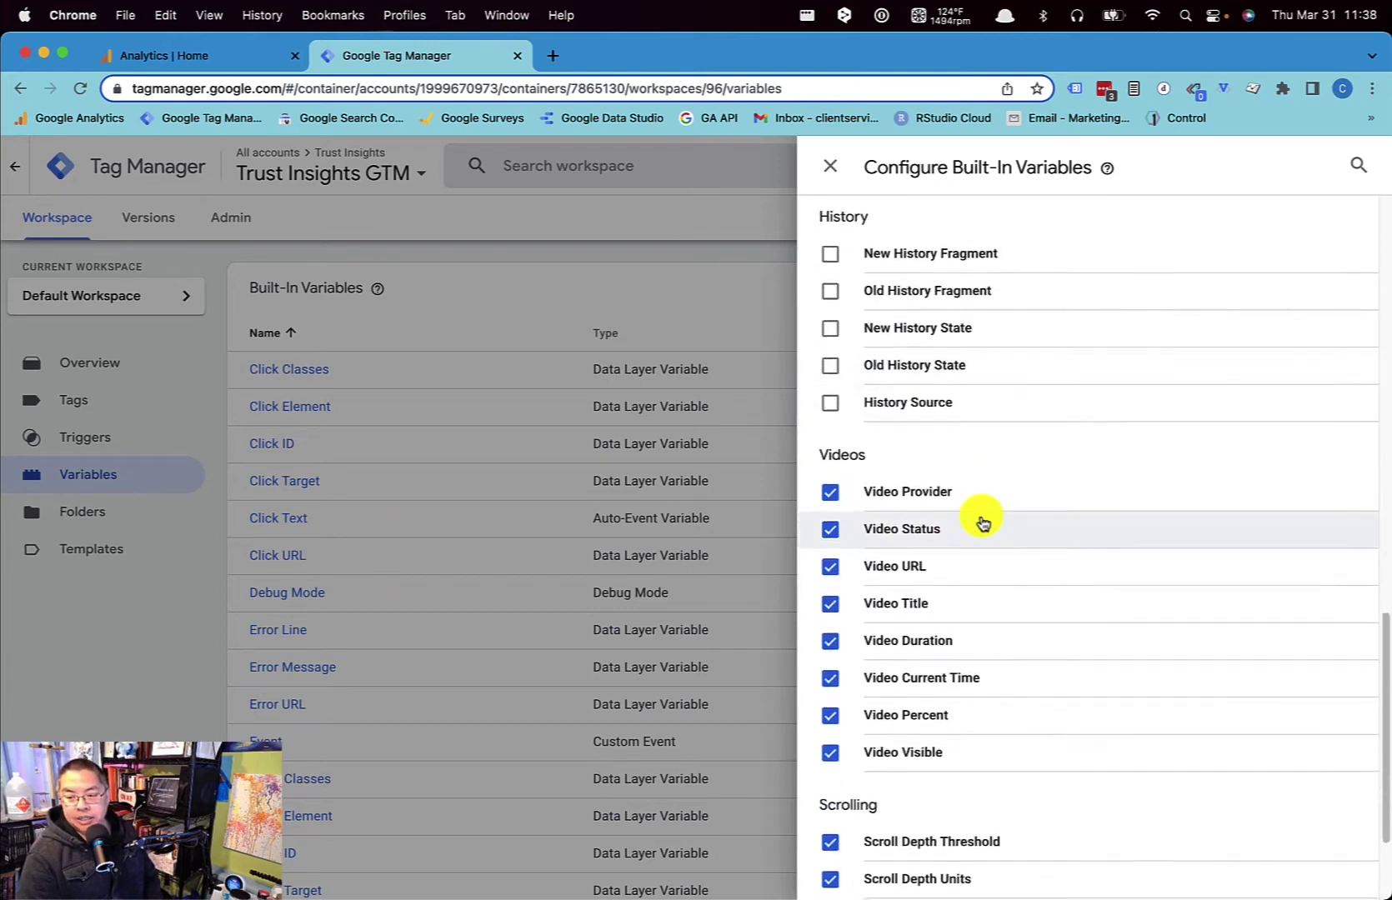
pyautogui.scroll(20, 1067, 612)
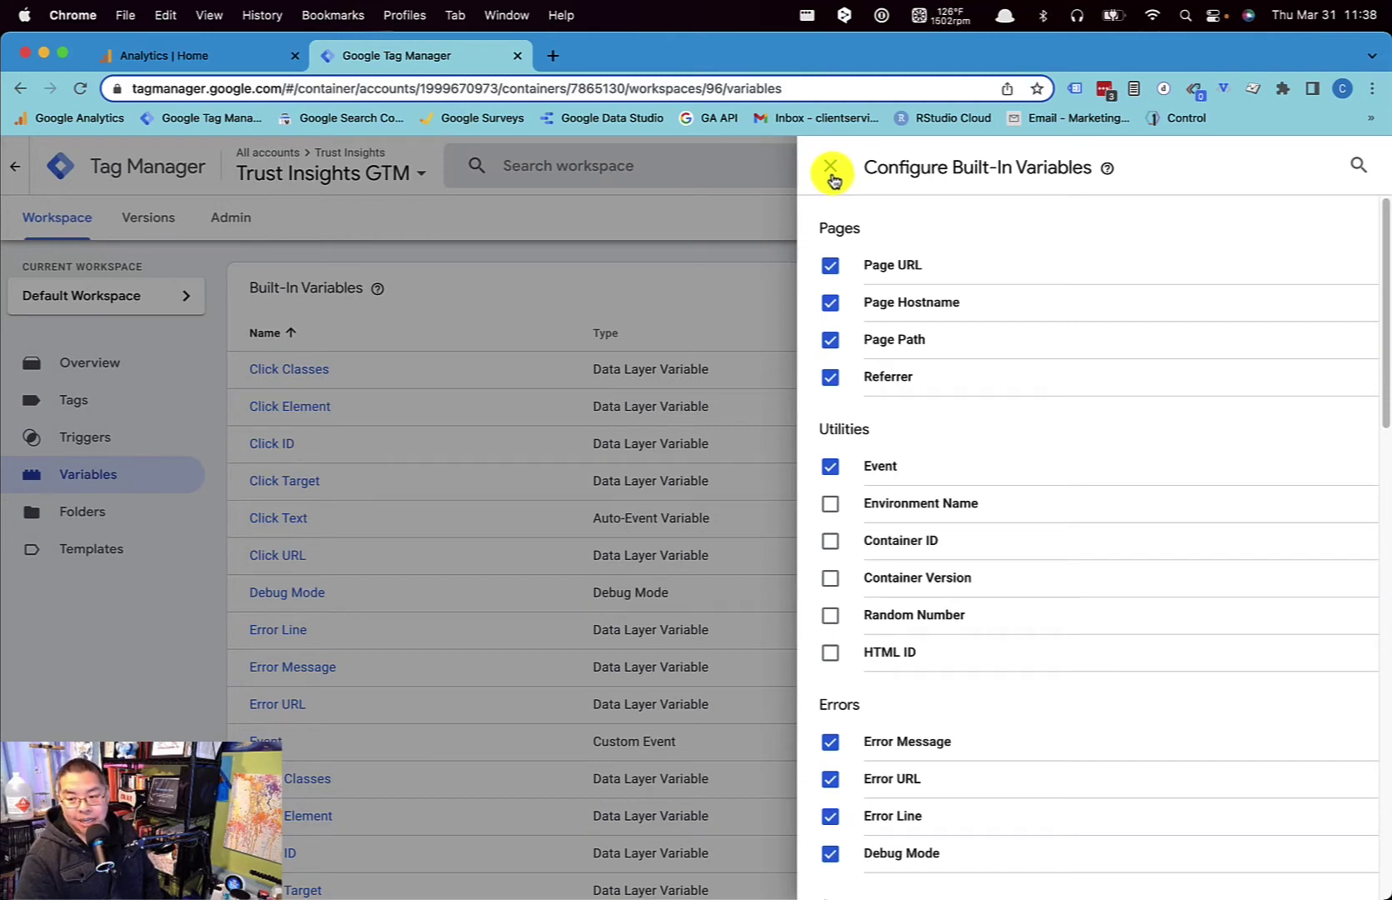
# Close the built-in variables panel and go to the container's Triggers list
pyautogui.click(831, 172)
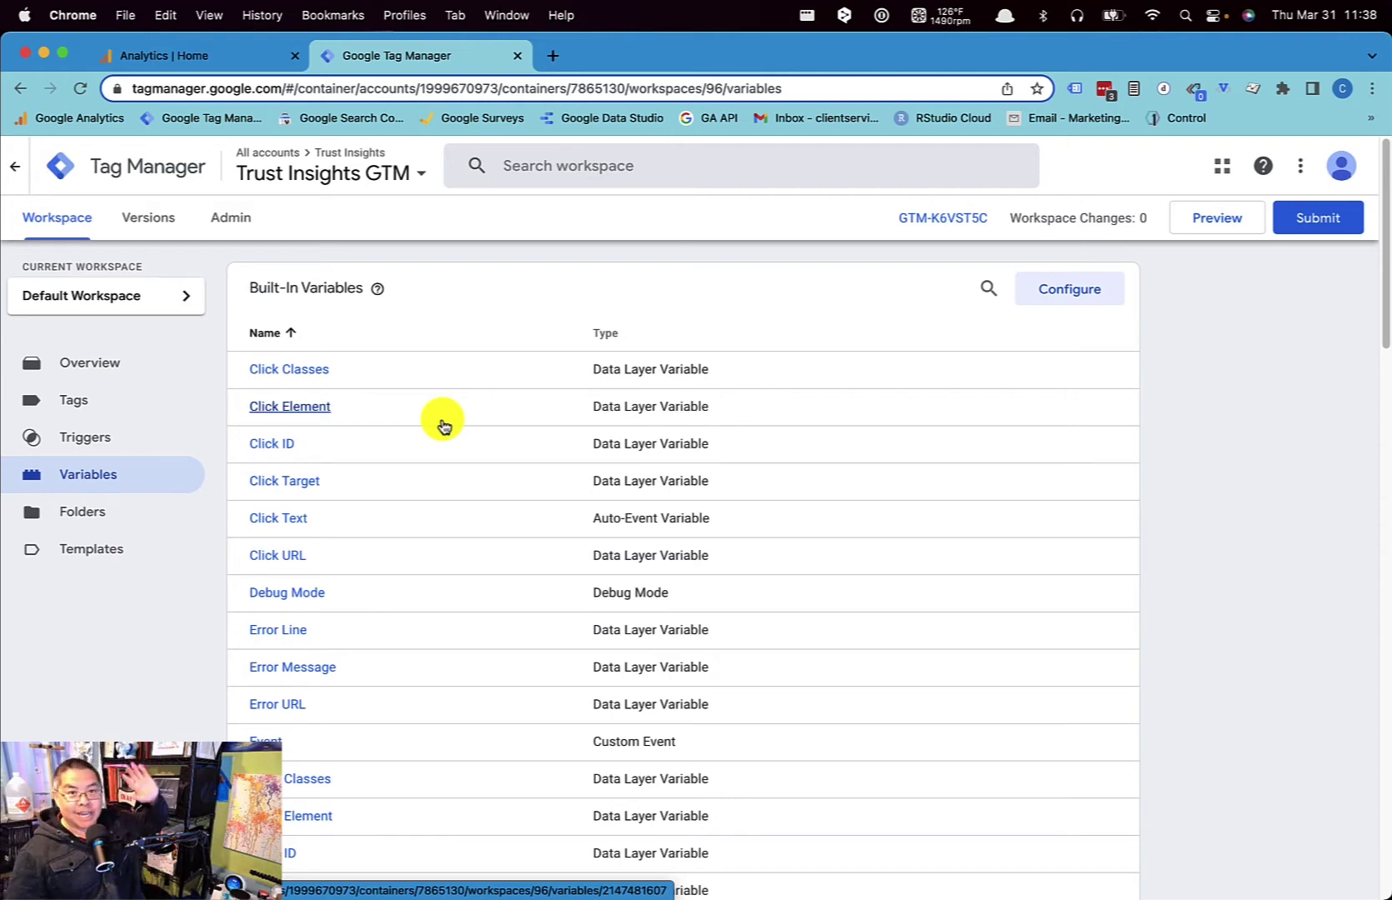
pyautogui.click(97, 444)
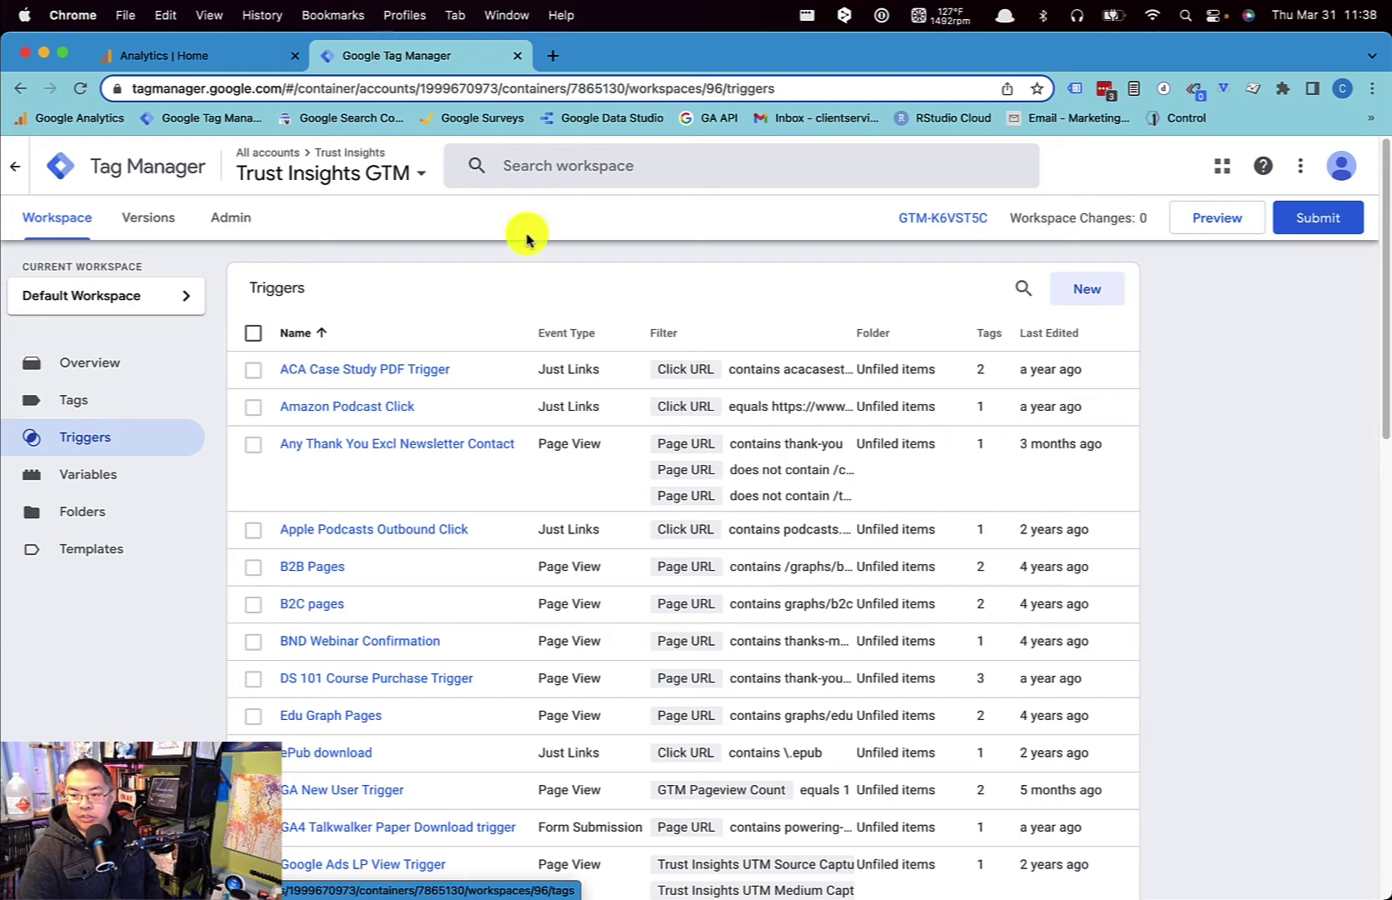
# Create a new trigger and name it 'Amazon Book Click'
pyautogui.click(1090, 292)
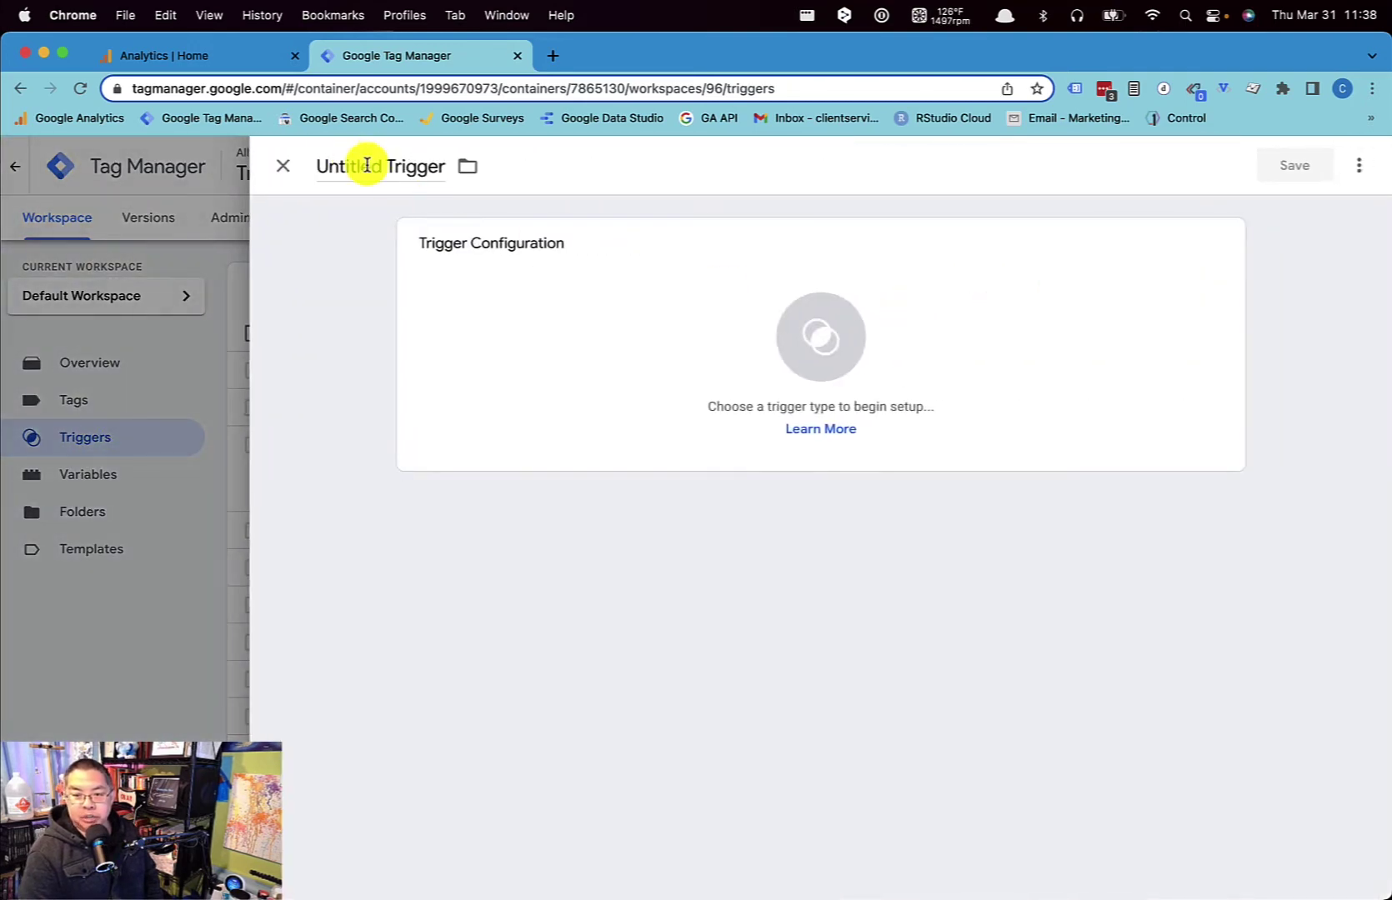
pyautogui.click(367, 165)
pyautogui.write('Amazon')
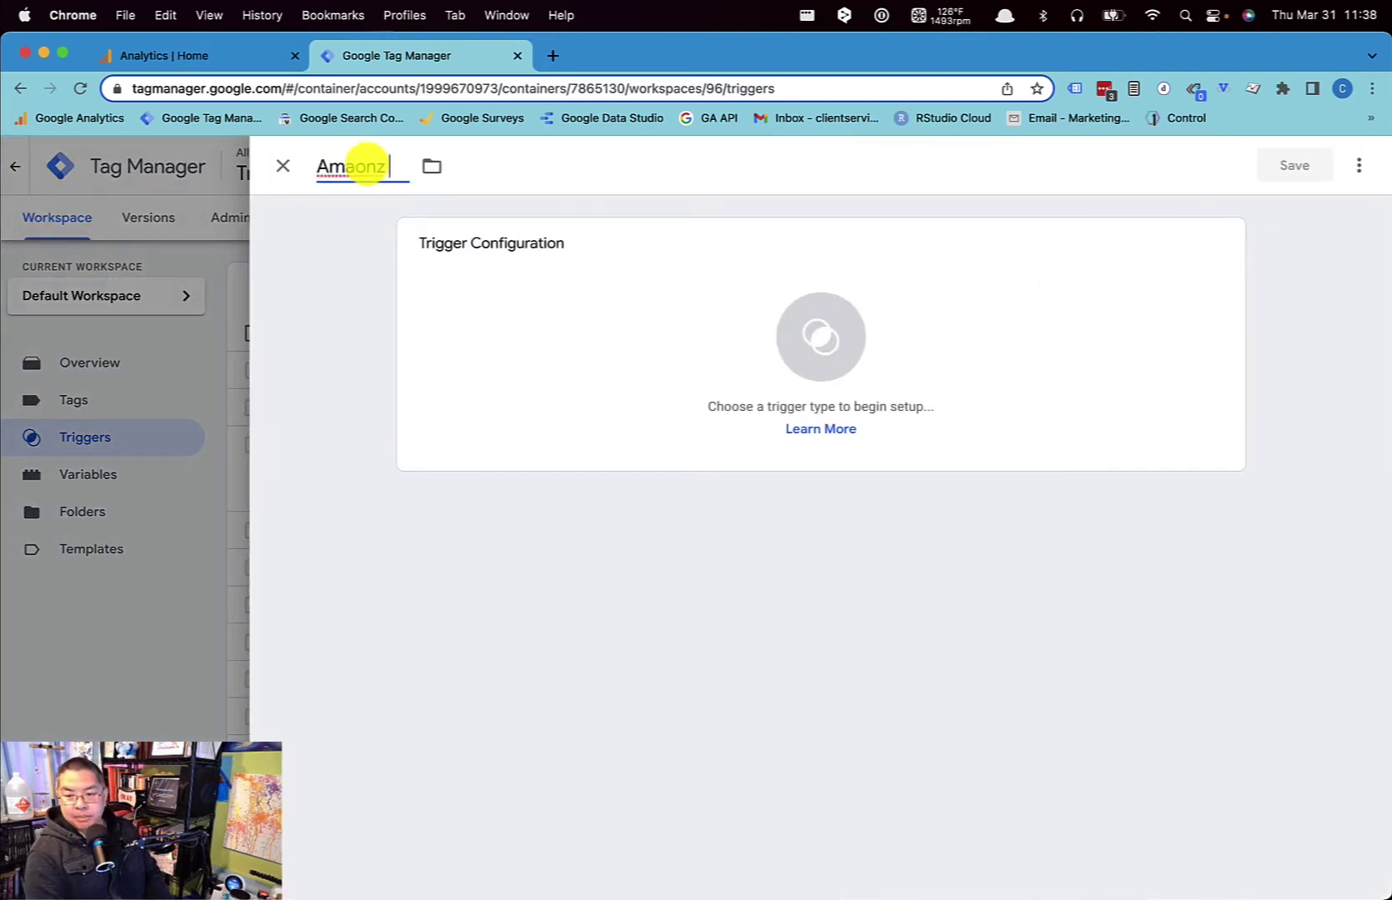
pyautogui.write(' Book Click')
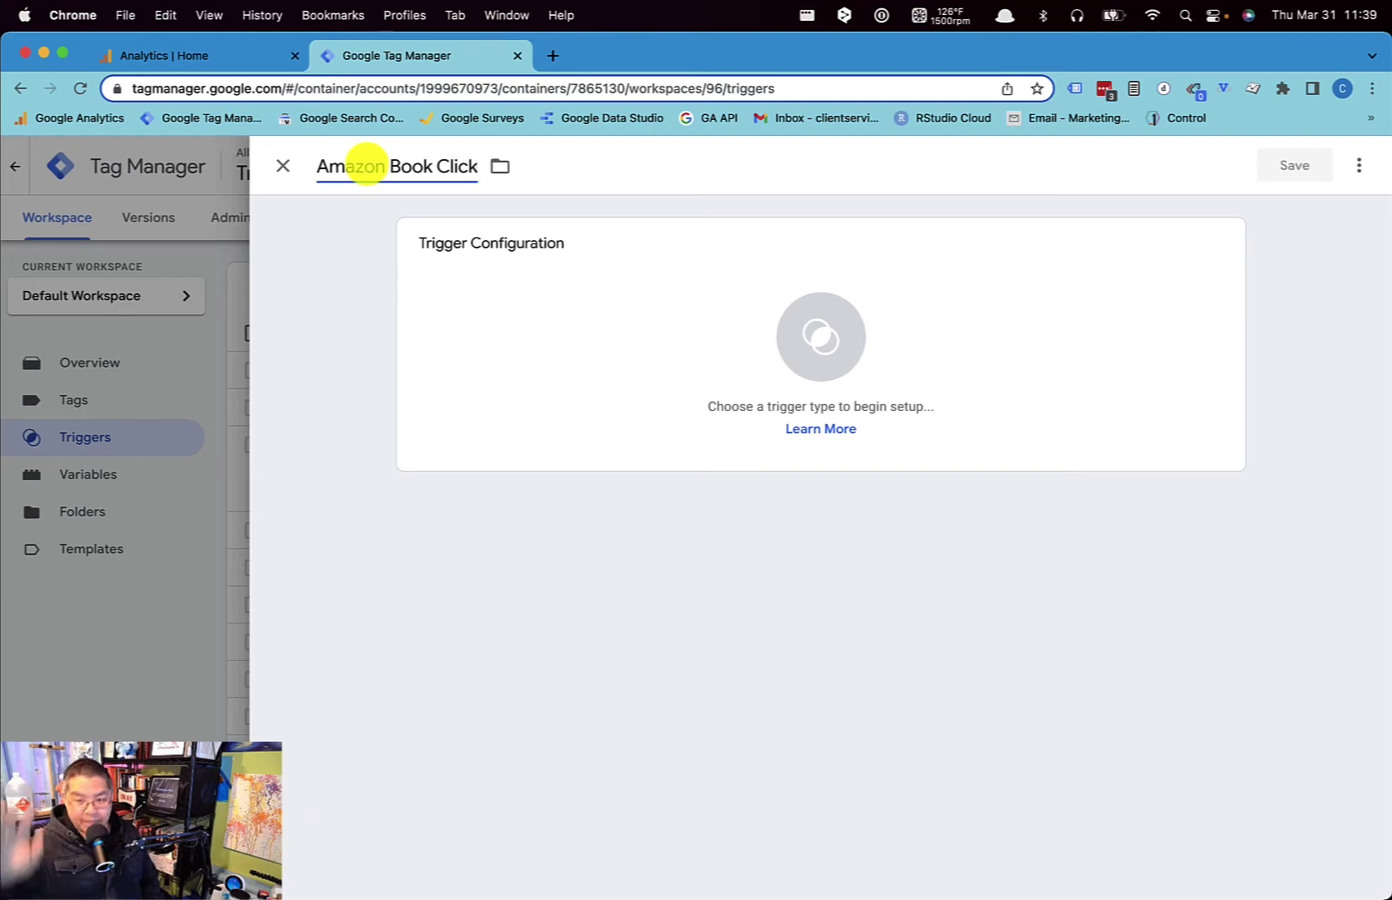
# Set the Amazon Book Click trigger type to Click - Just Links
pyautogui.click(773, 370)
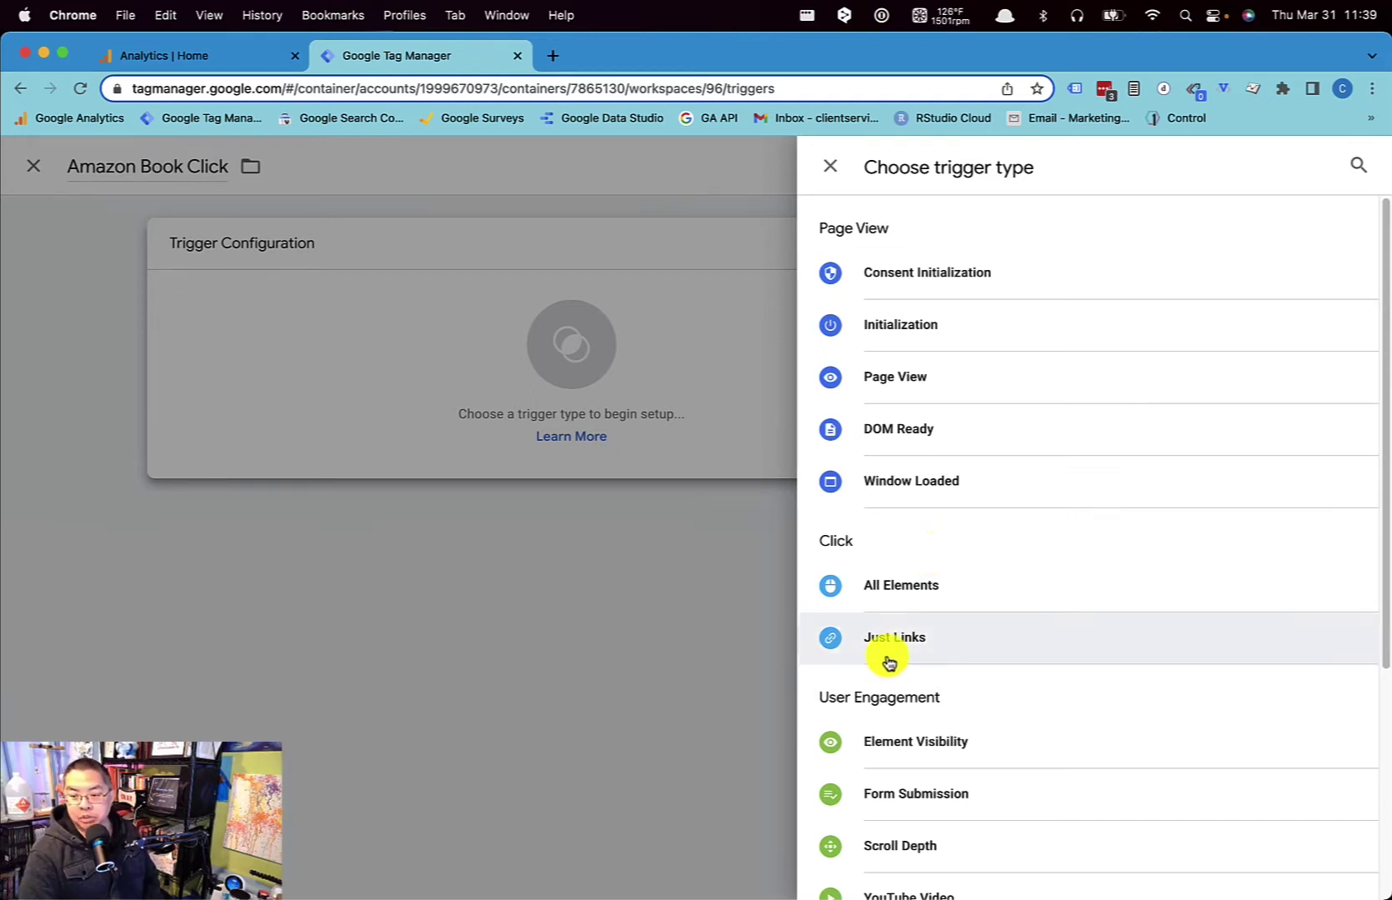
pyautogui.scroll(-3, 959, 575)
pyautogui.scroll(-1, 1032, 531)
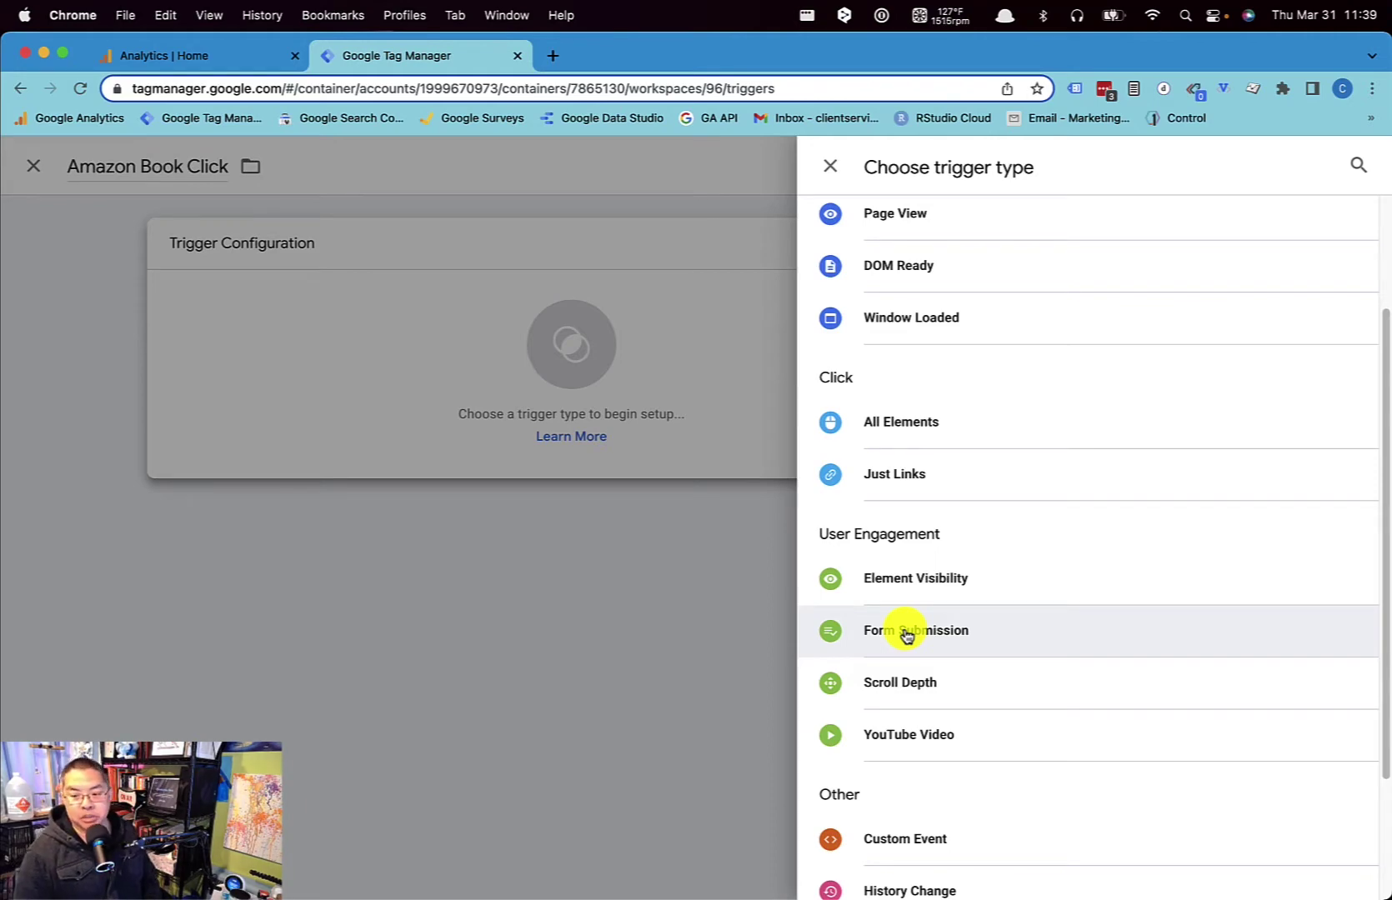
pyautogui.click(909, 468)
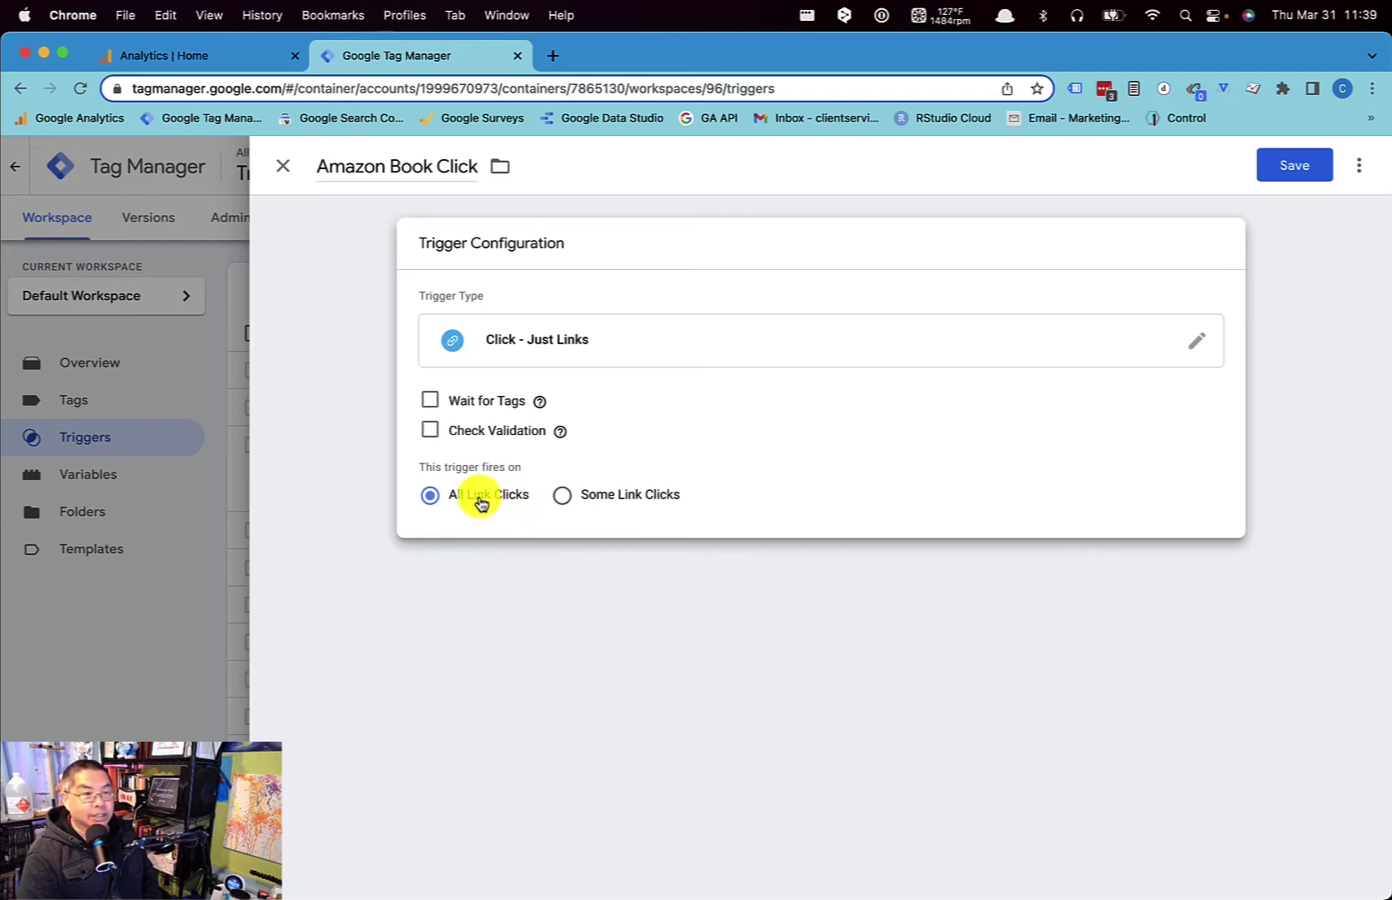
# Make the trigger fire on Some Link Clicks where Click URL contains amazon.com
pyautogui.click(562, 497)
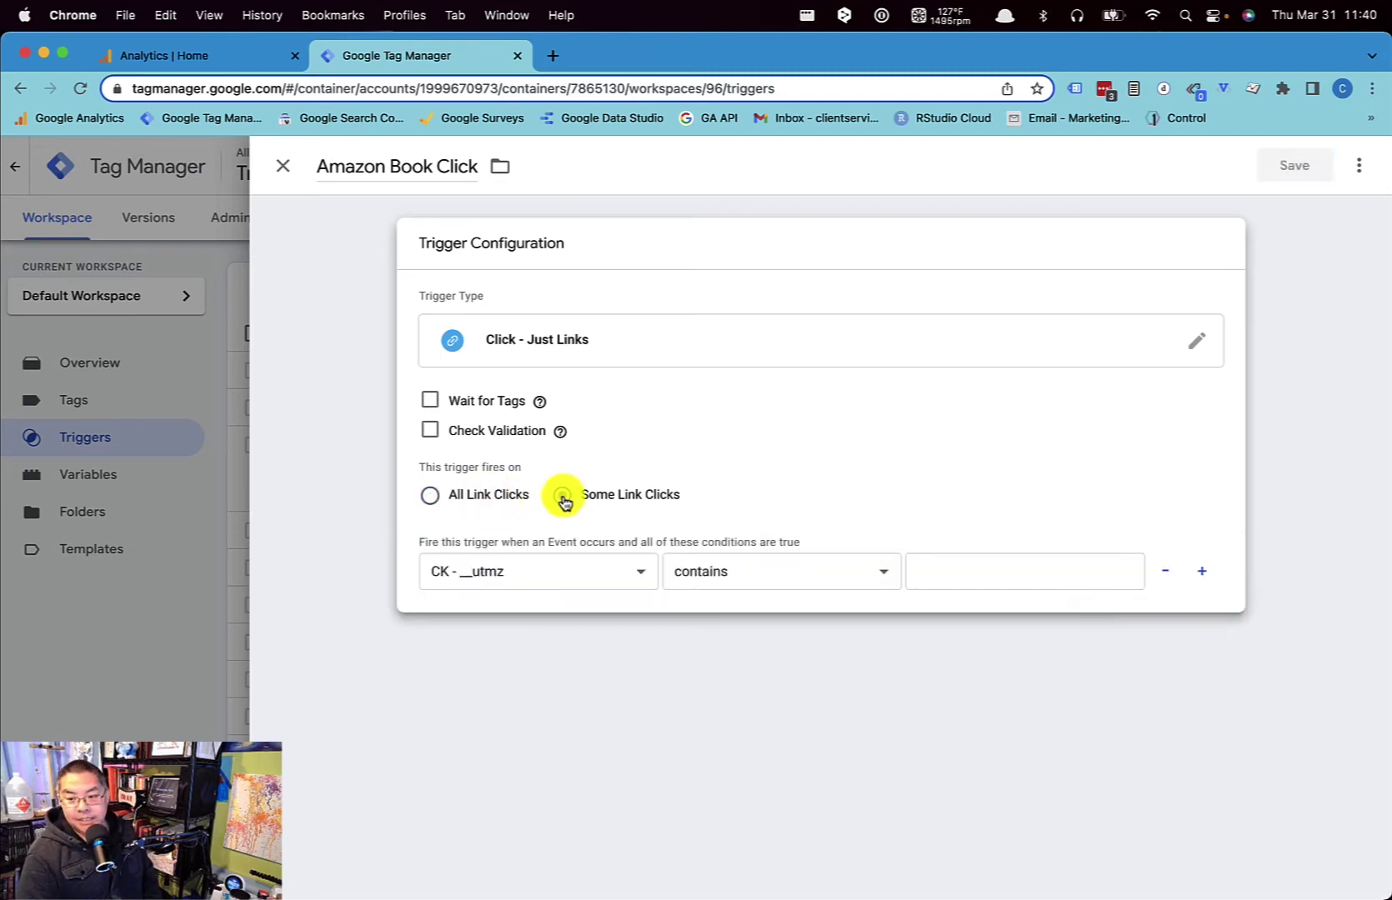
pyautogui.click(566, 574)
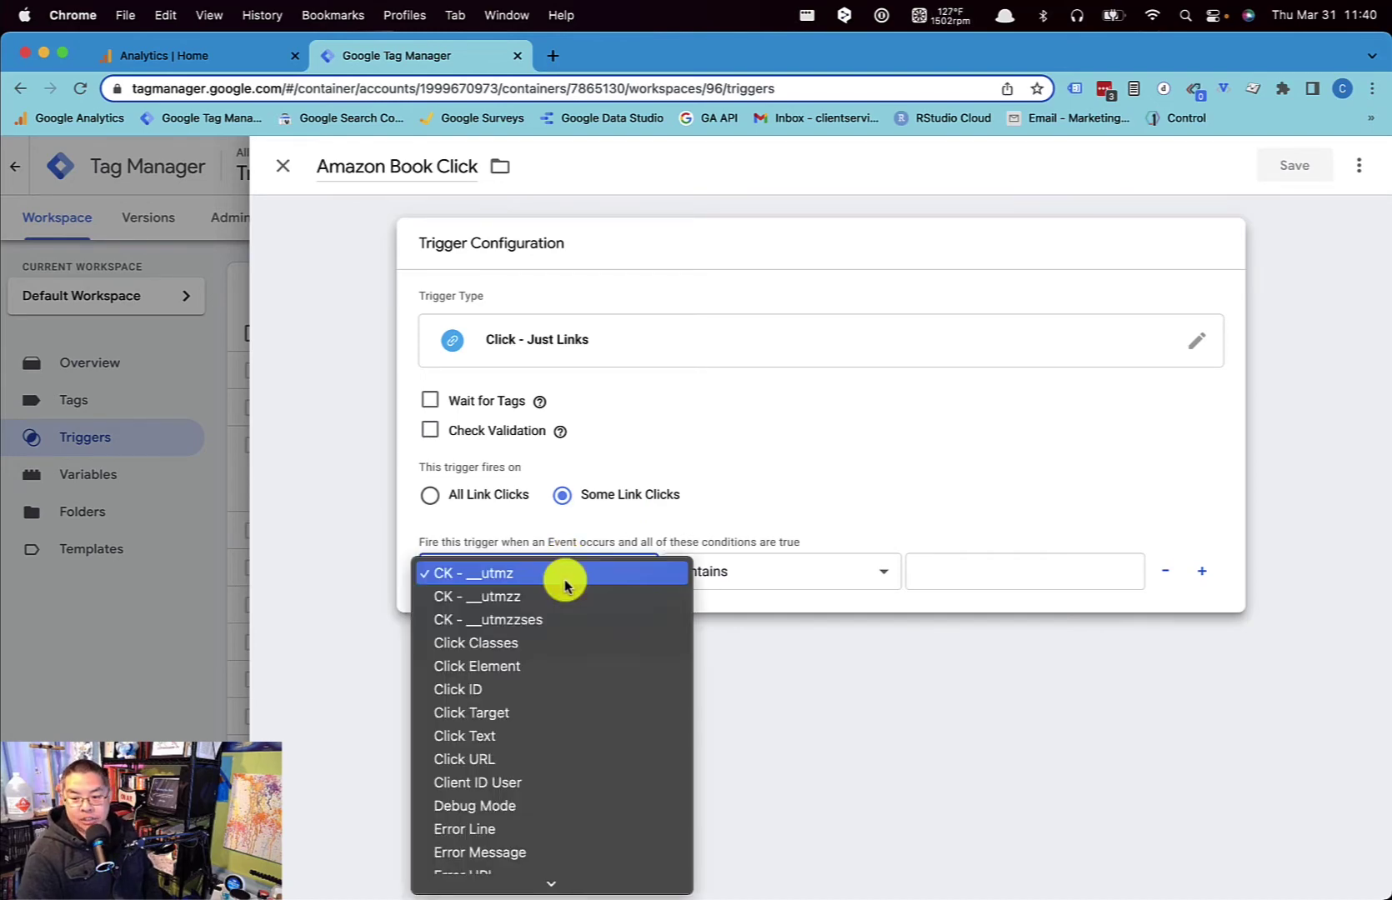
pyautogui.scroll(-2, 550, 633)
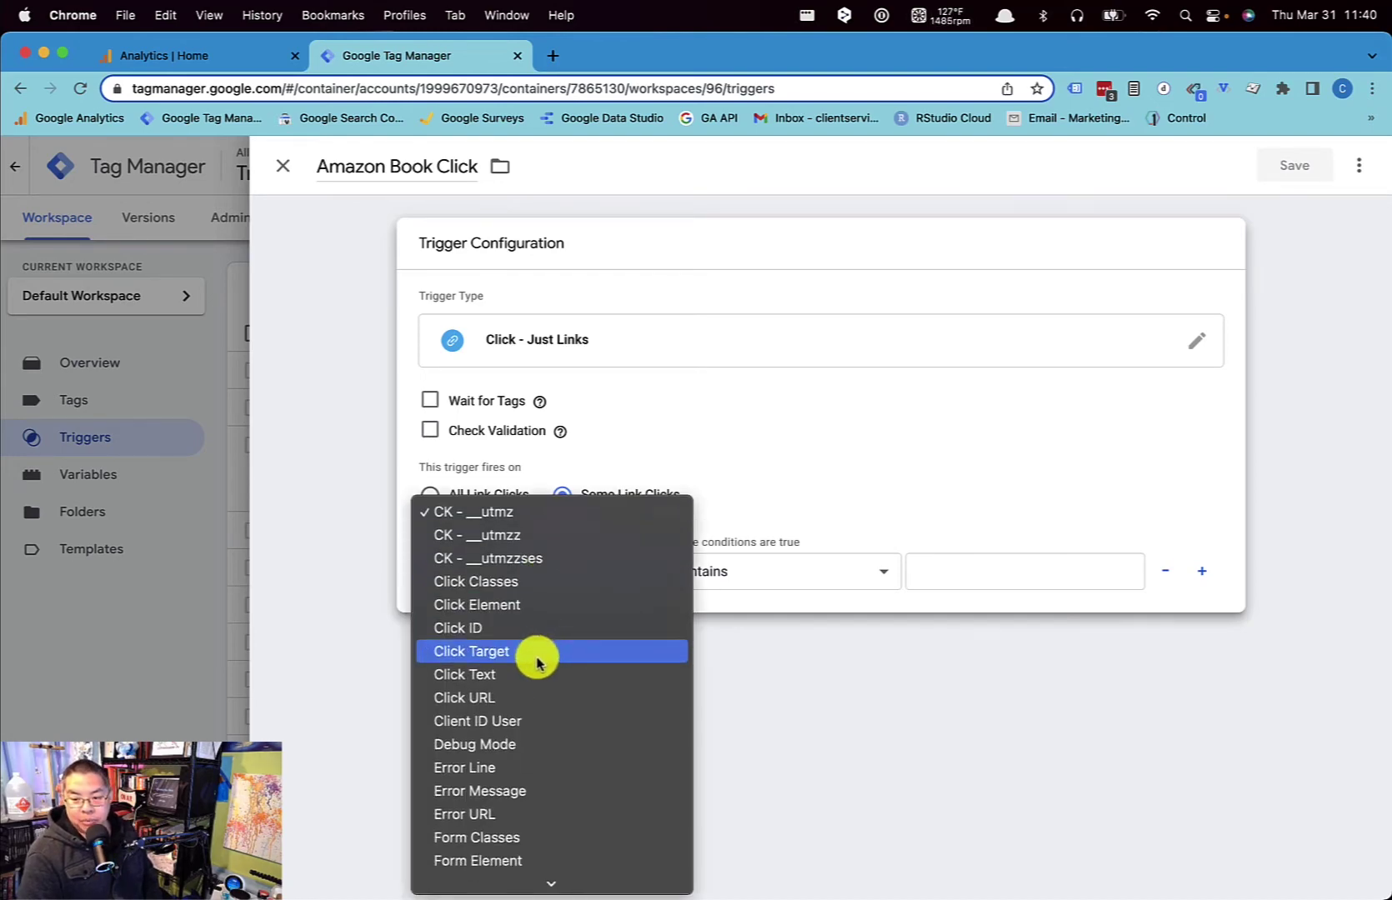
pyautogui.click(514, 709)
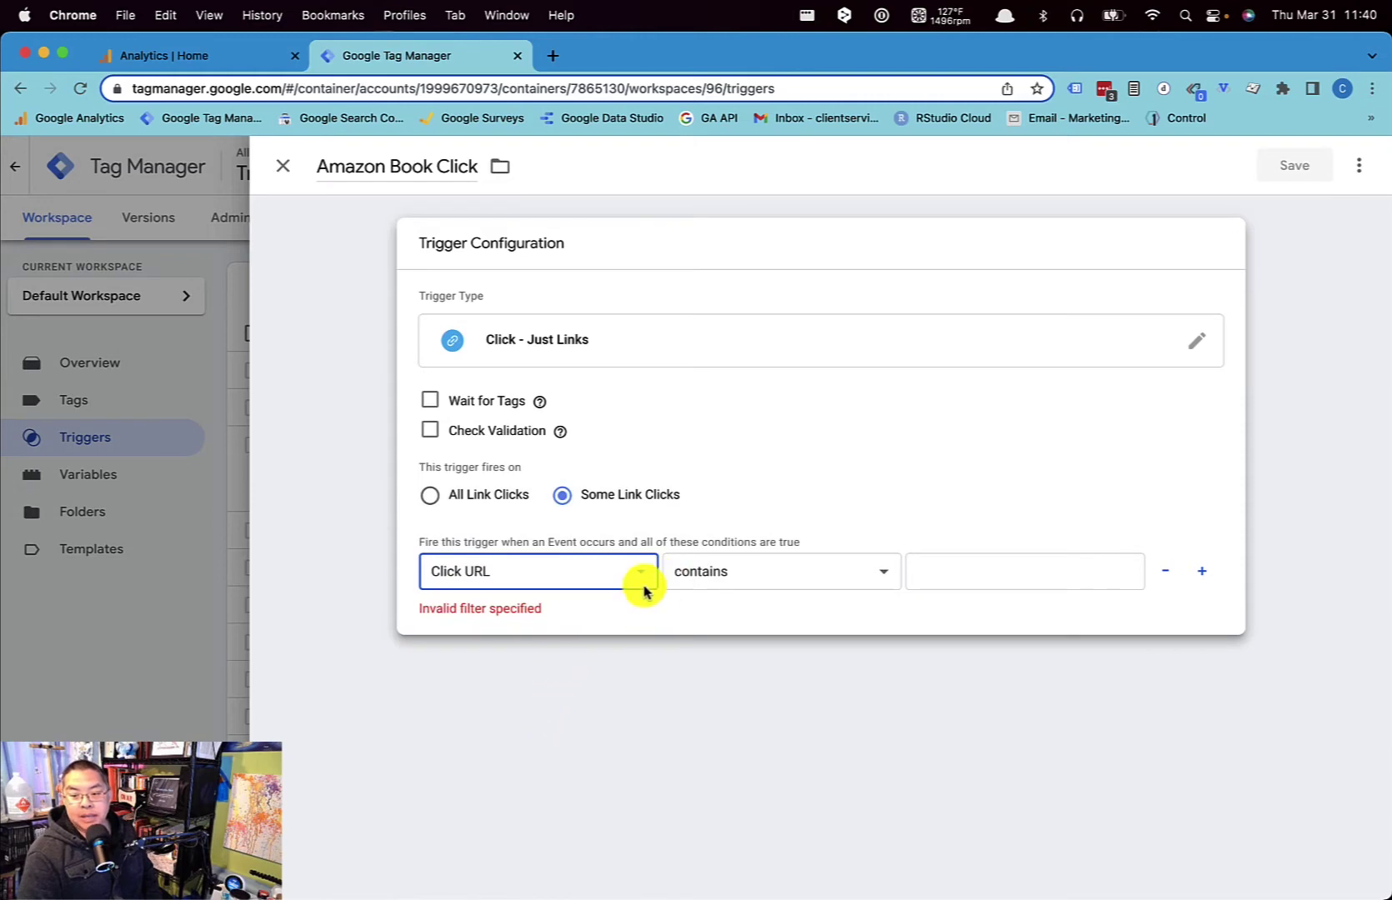
pyautogui.click(973, 576)
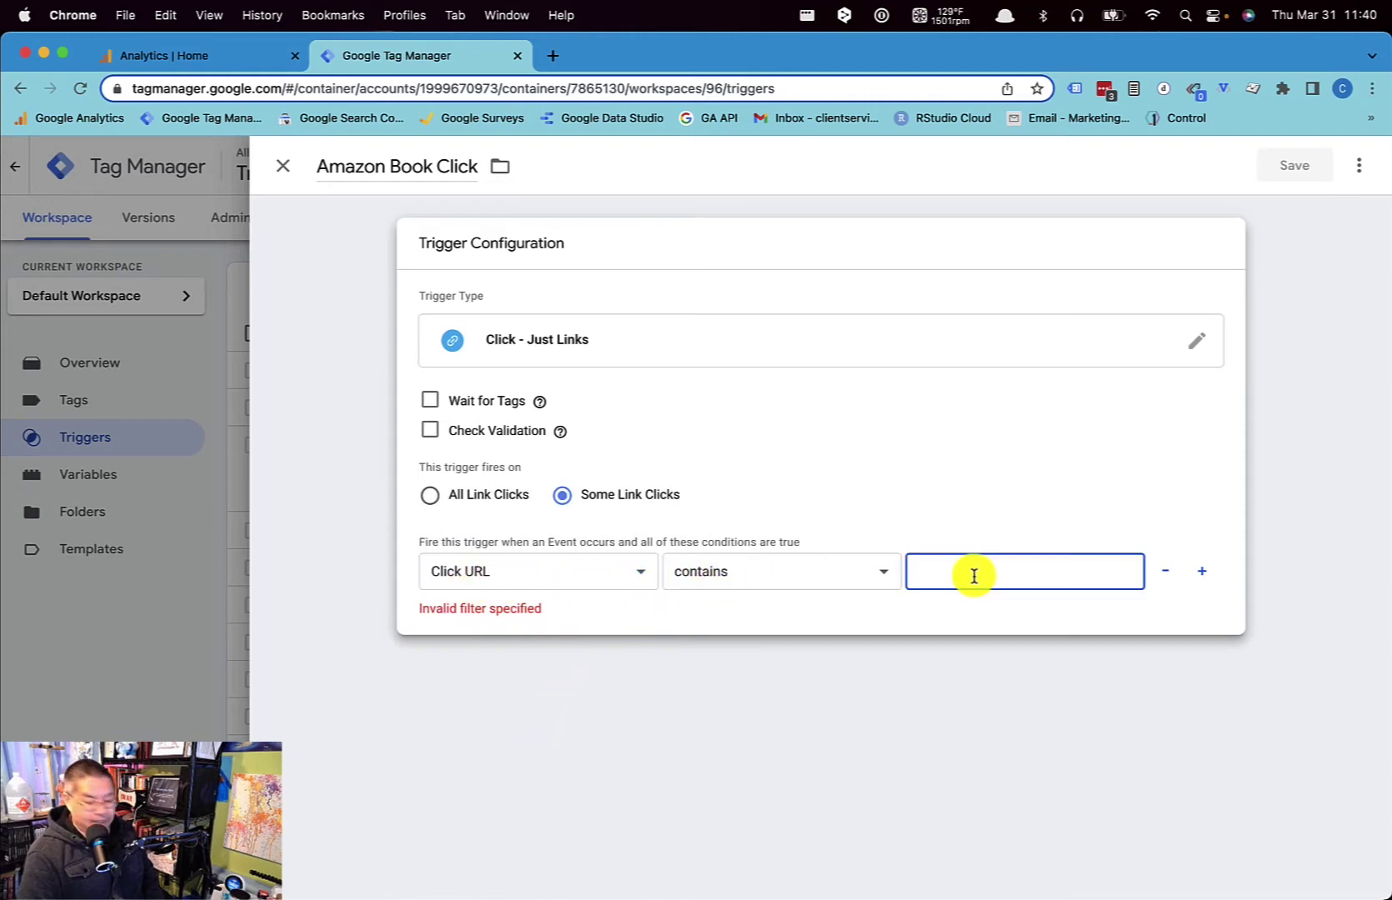
pyautogui.write('amazon.com')
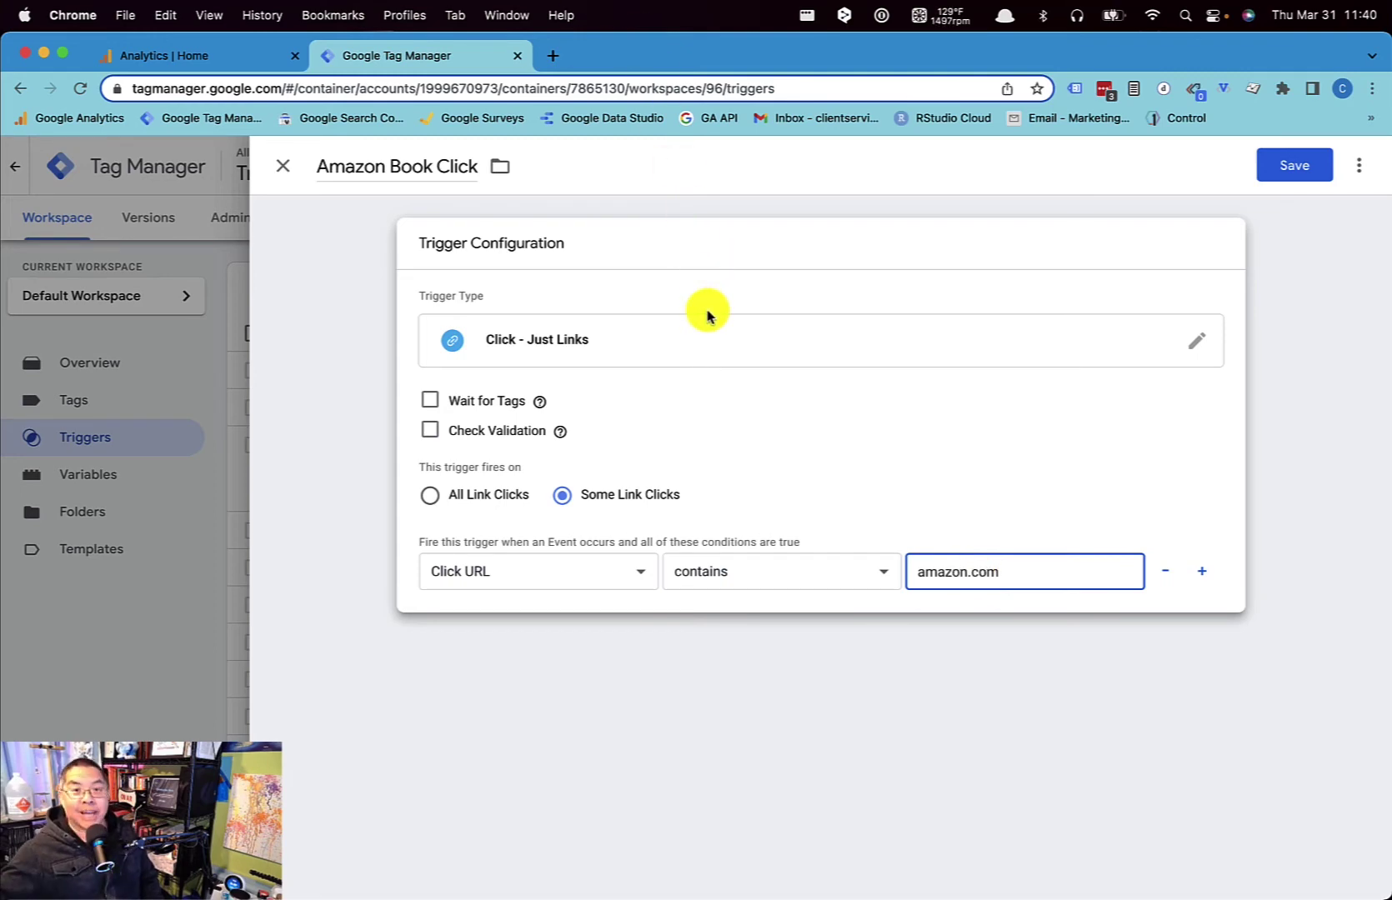
# Switch the trigger to Form Submission and change the condition value to 'landing-page'
pyautogui.click(702, 358)
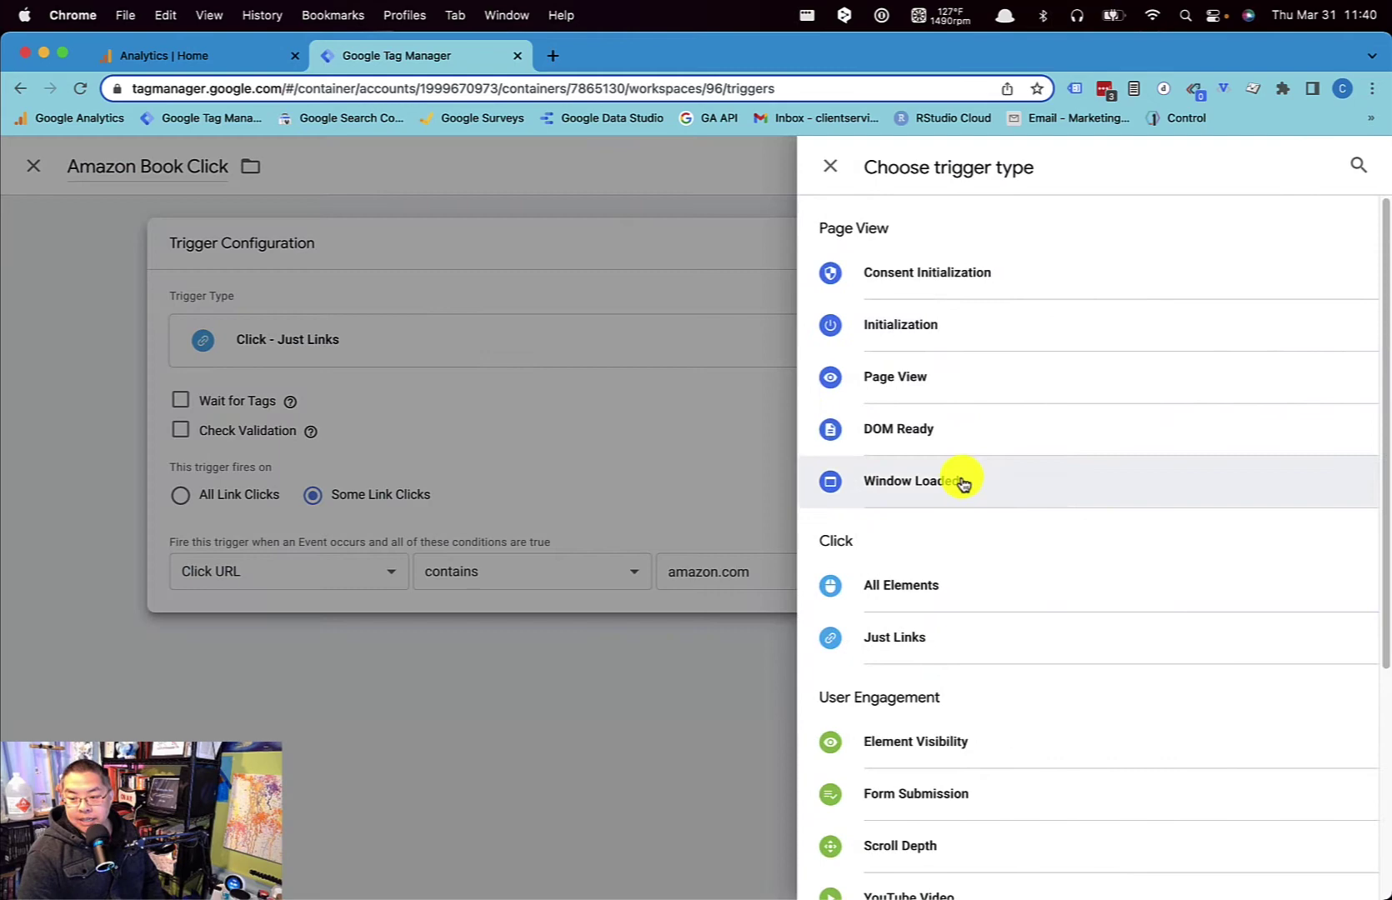
pyautogui.click(927, 796)
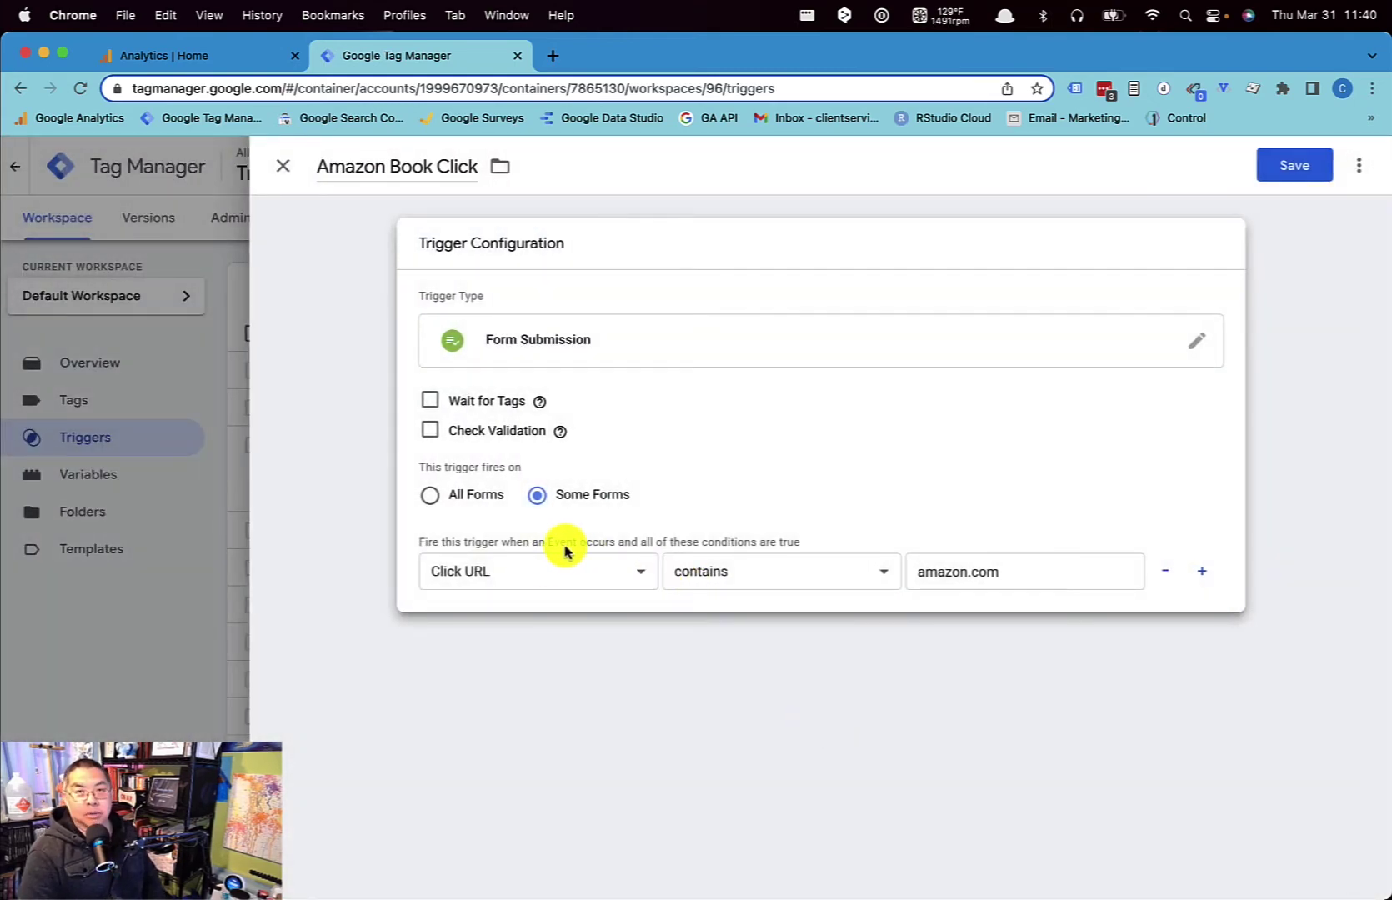
pyautogui.click(565, 574)
pyautogui.scroll(-5, 566, 576)
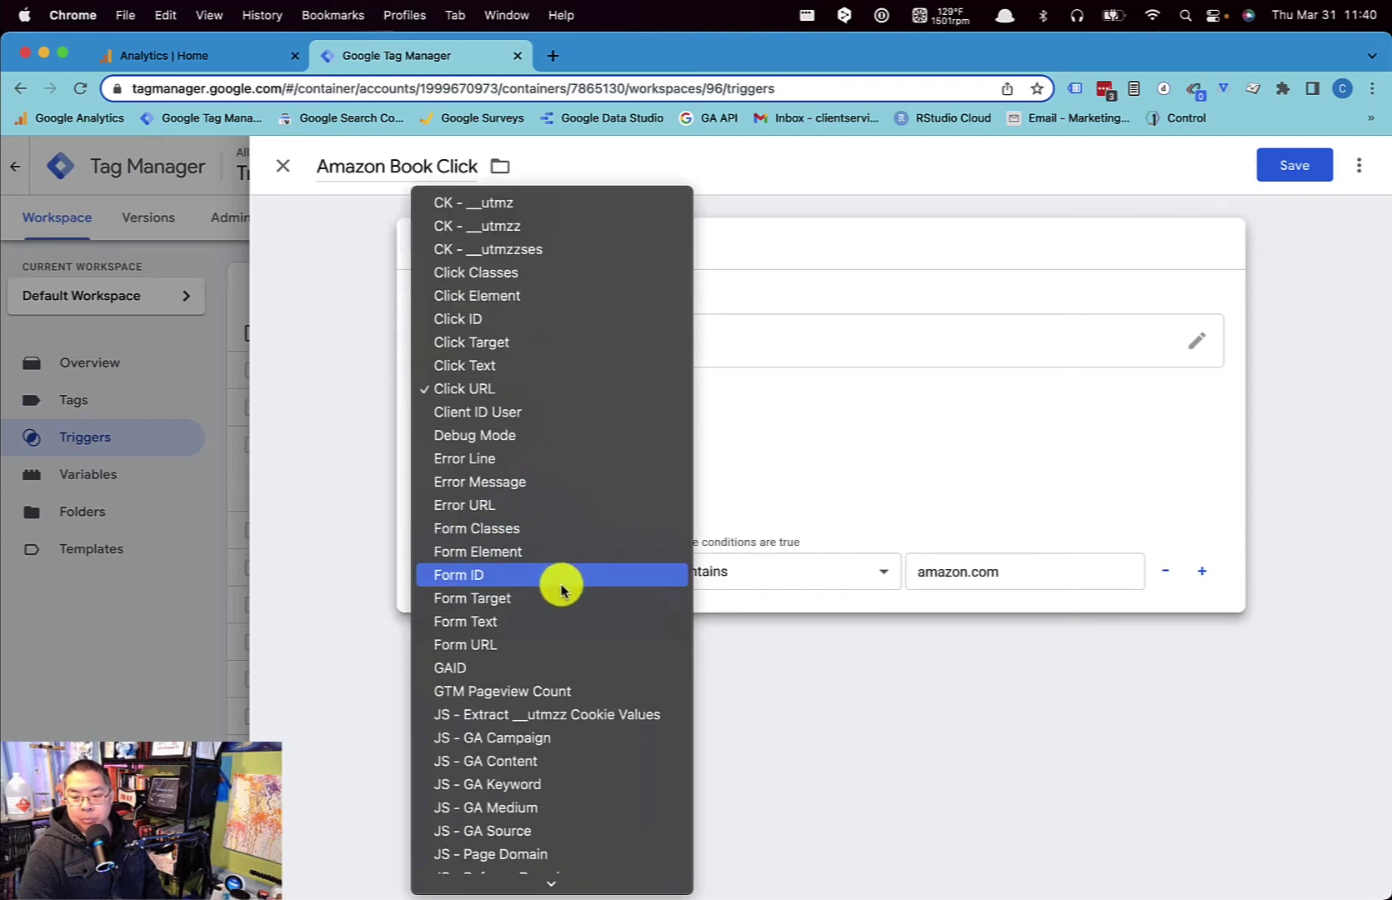
pyautogui.scroll(-3, 538, 692)
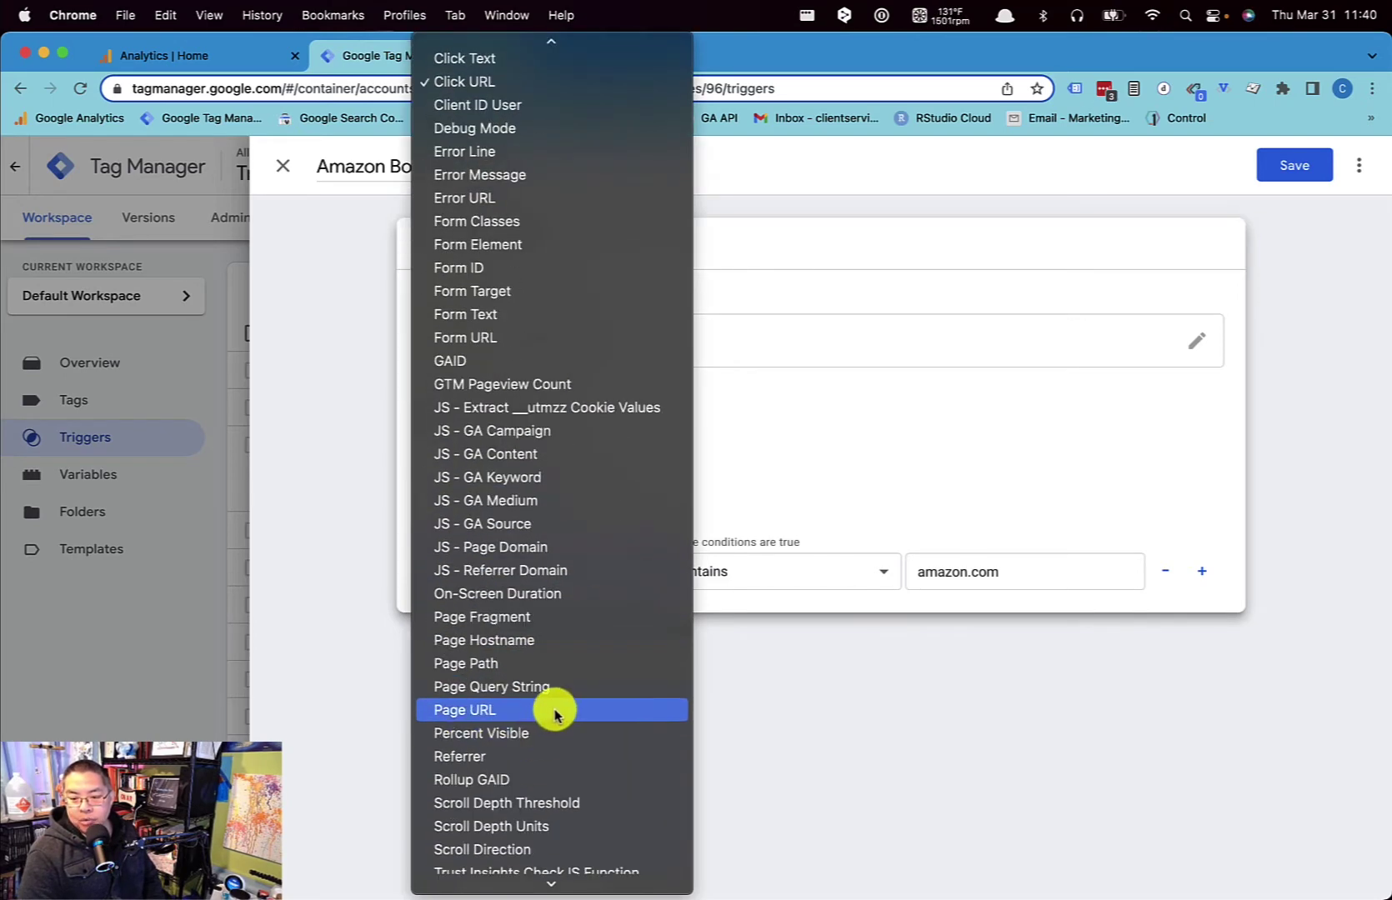
pyautogui.press('Escape')
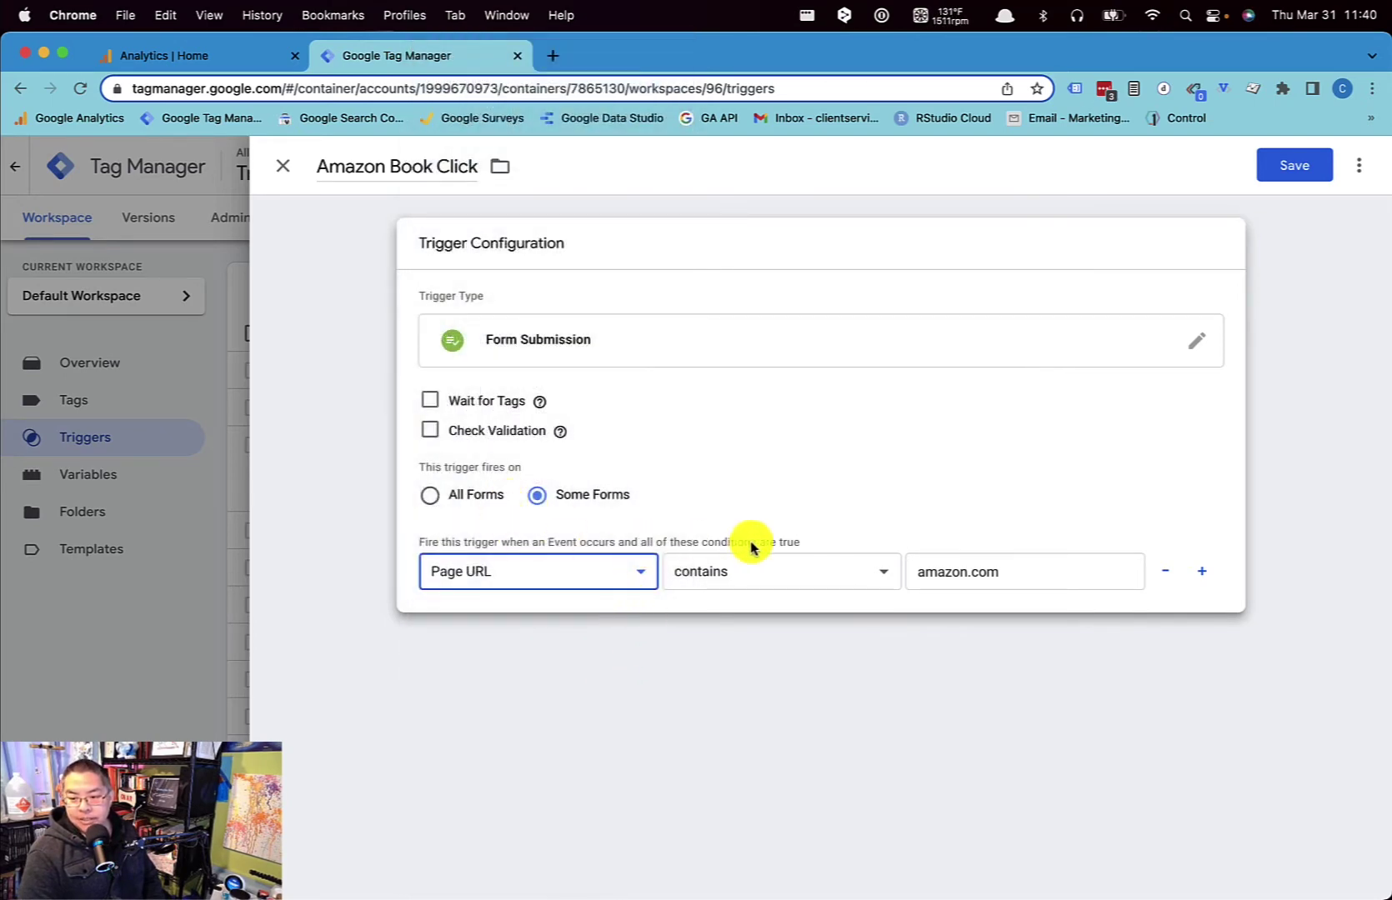
pyautogui.tripleClick(936, 564)
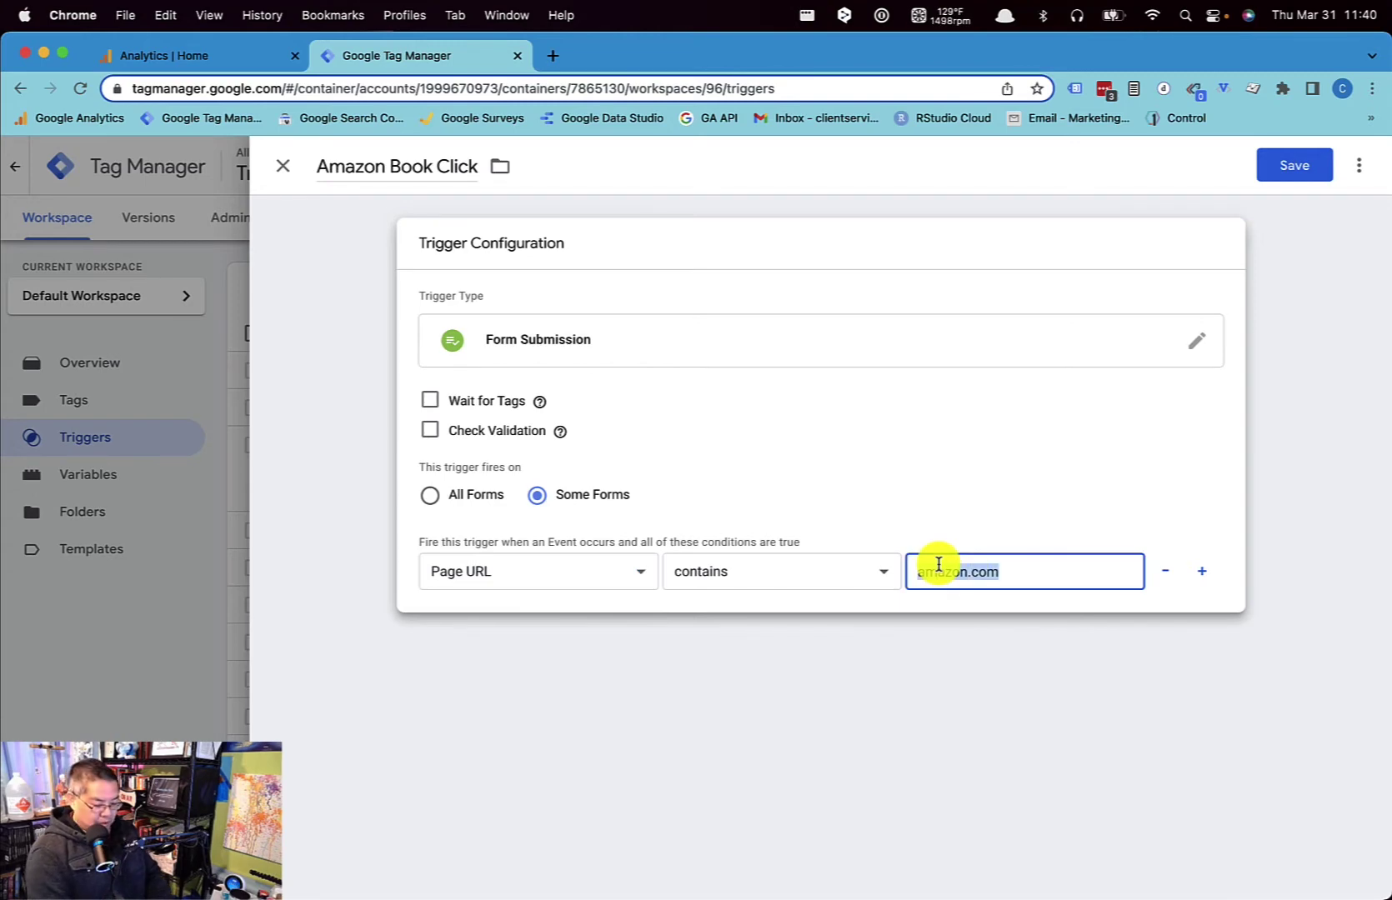
pyautogui.write('landing-page')
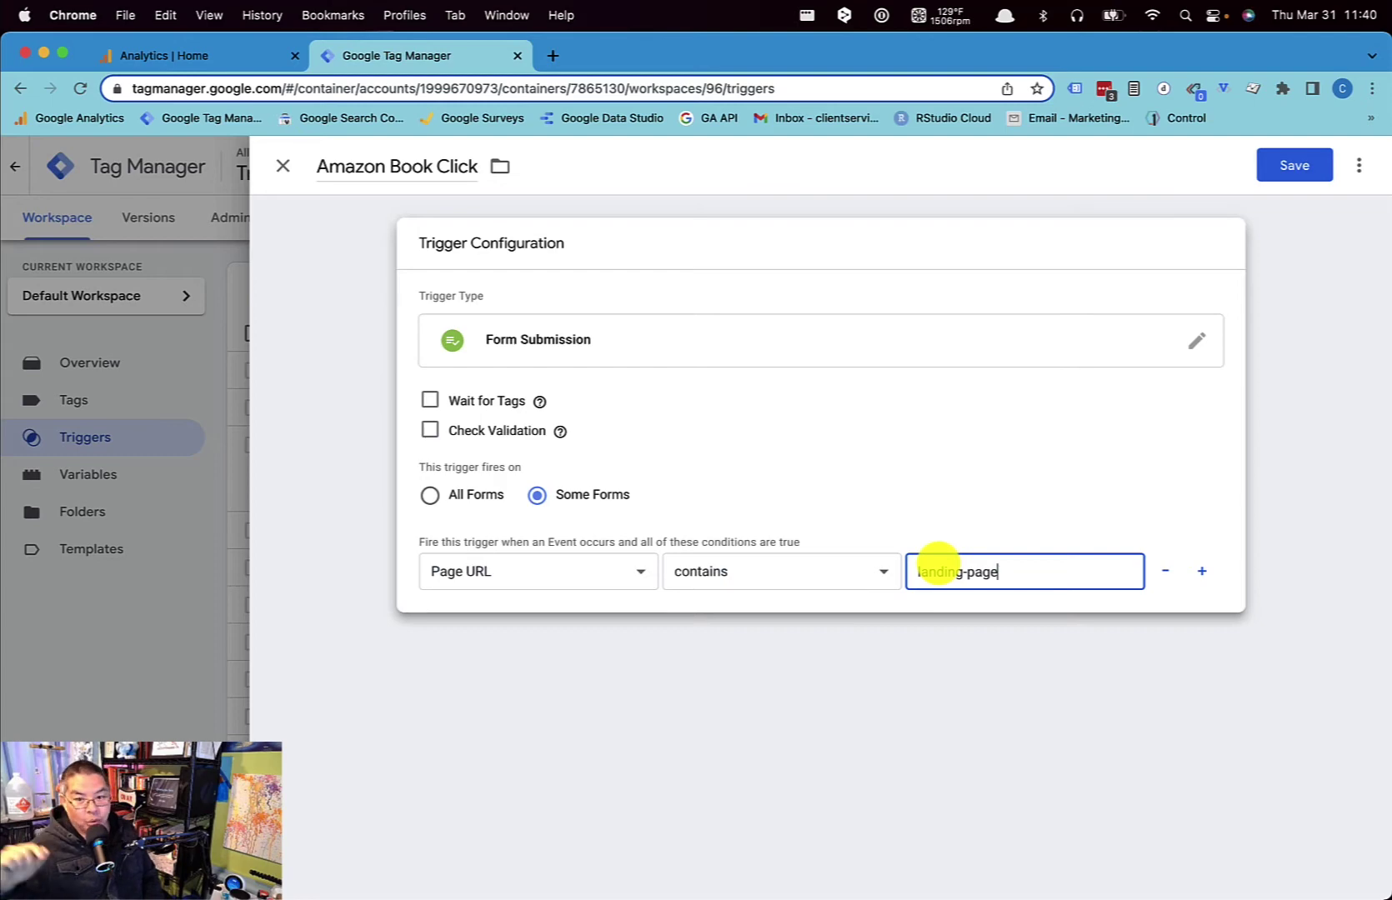
# Change the condition variable to Form URL, then reopen the trigger type choices
pyautogui.click(599, 571)
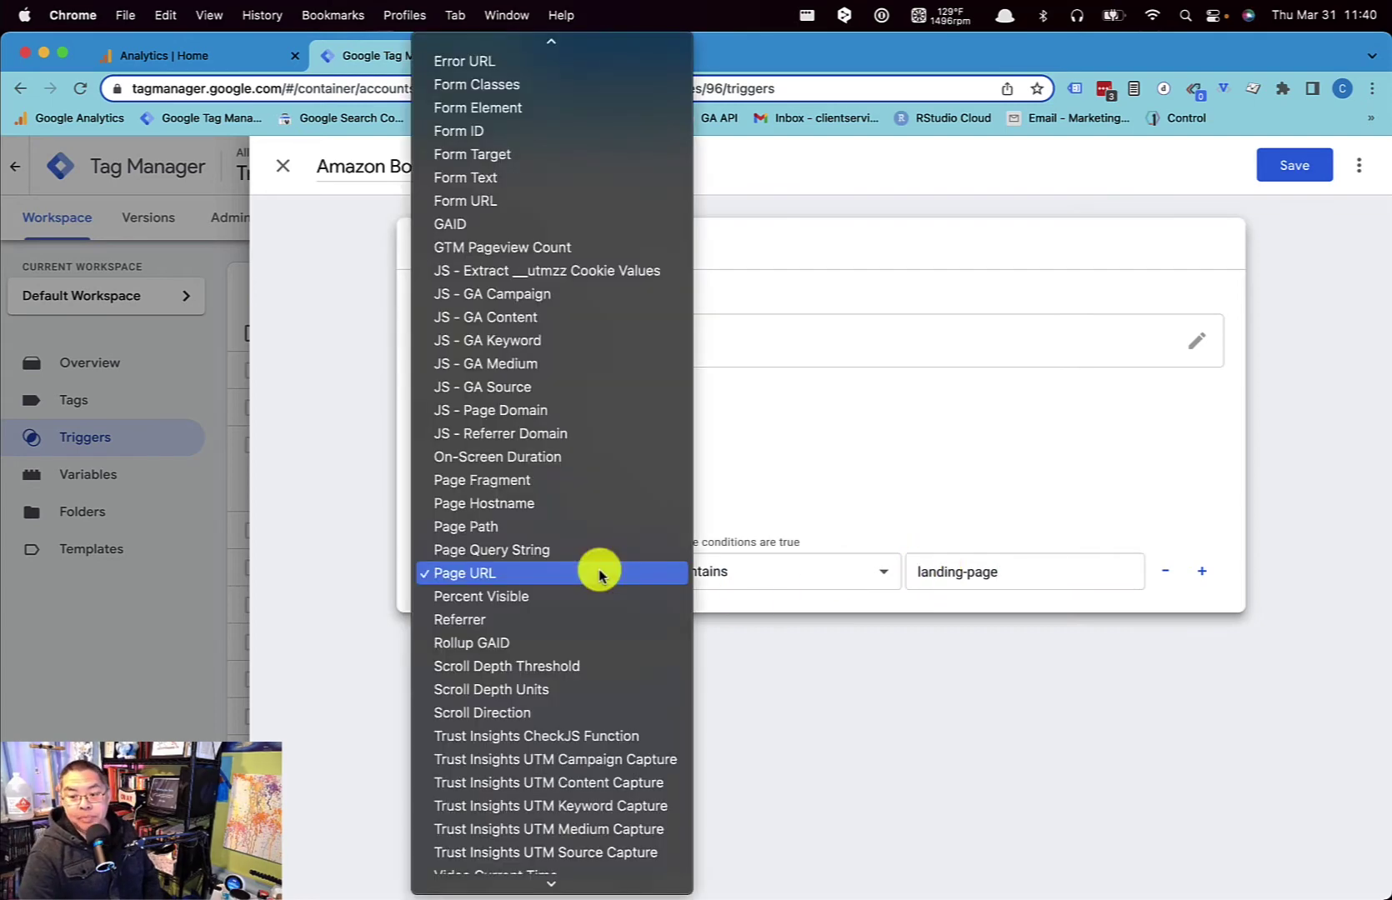
pyautogui.scroll(3, 554, 460)
pyautogui.click(534, 317)
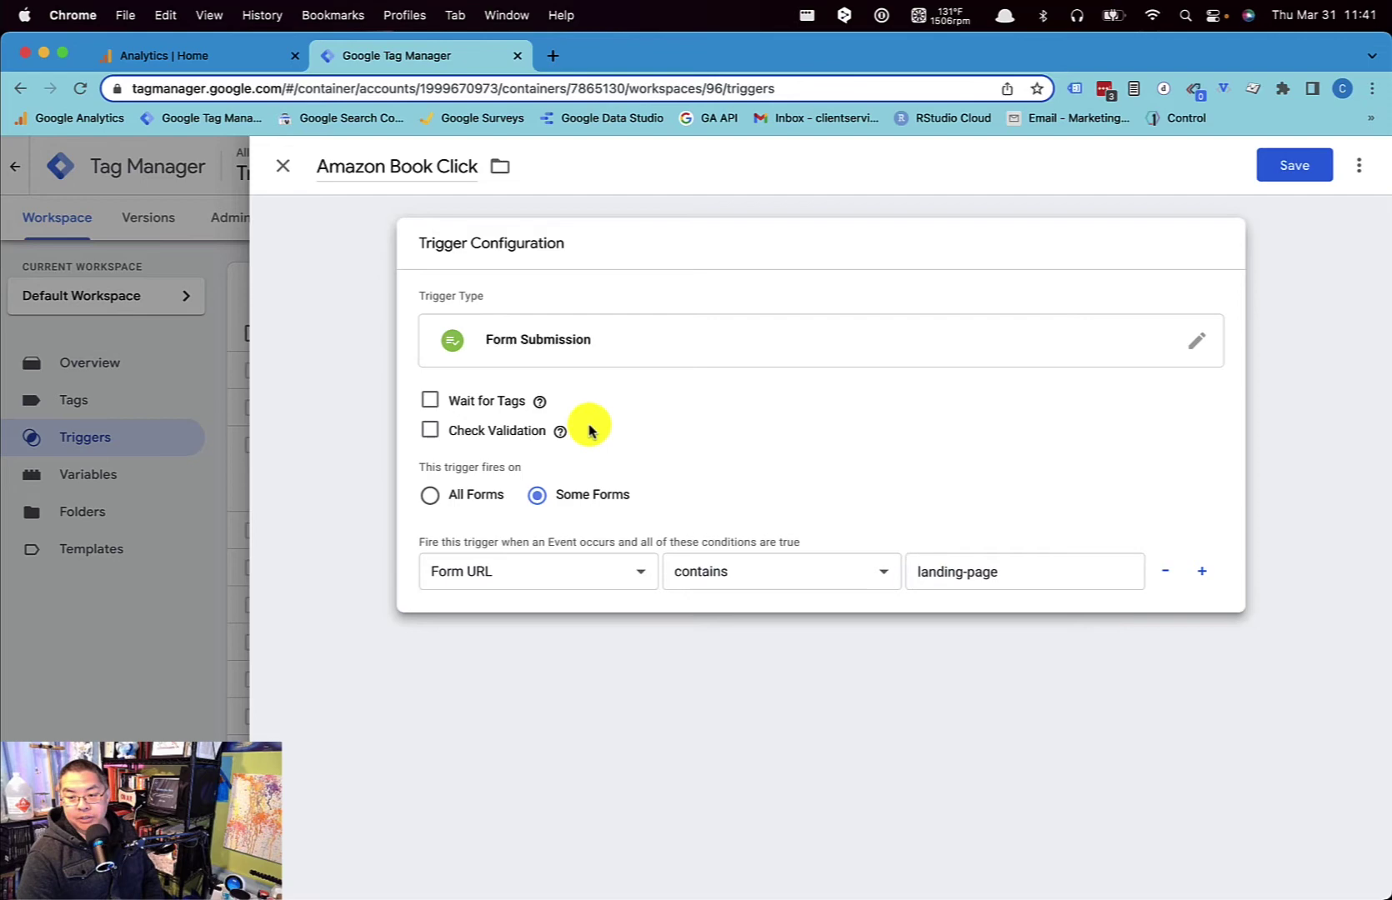
pyautogui.click(773, 346)
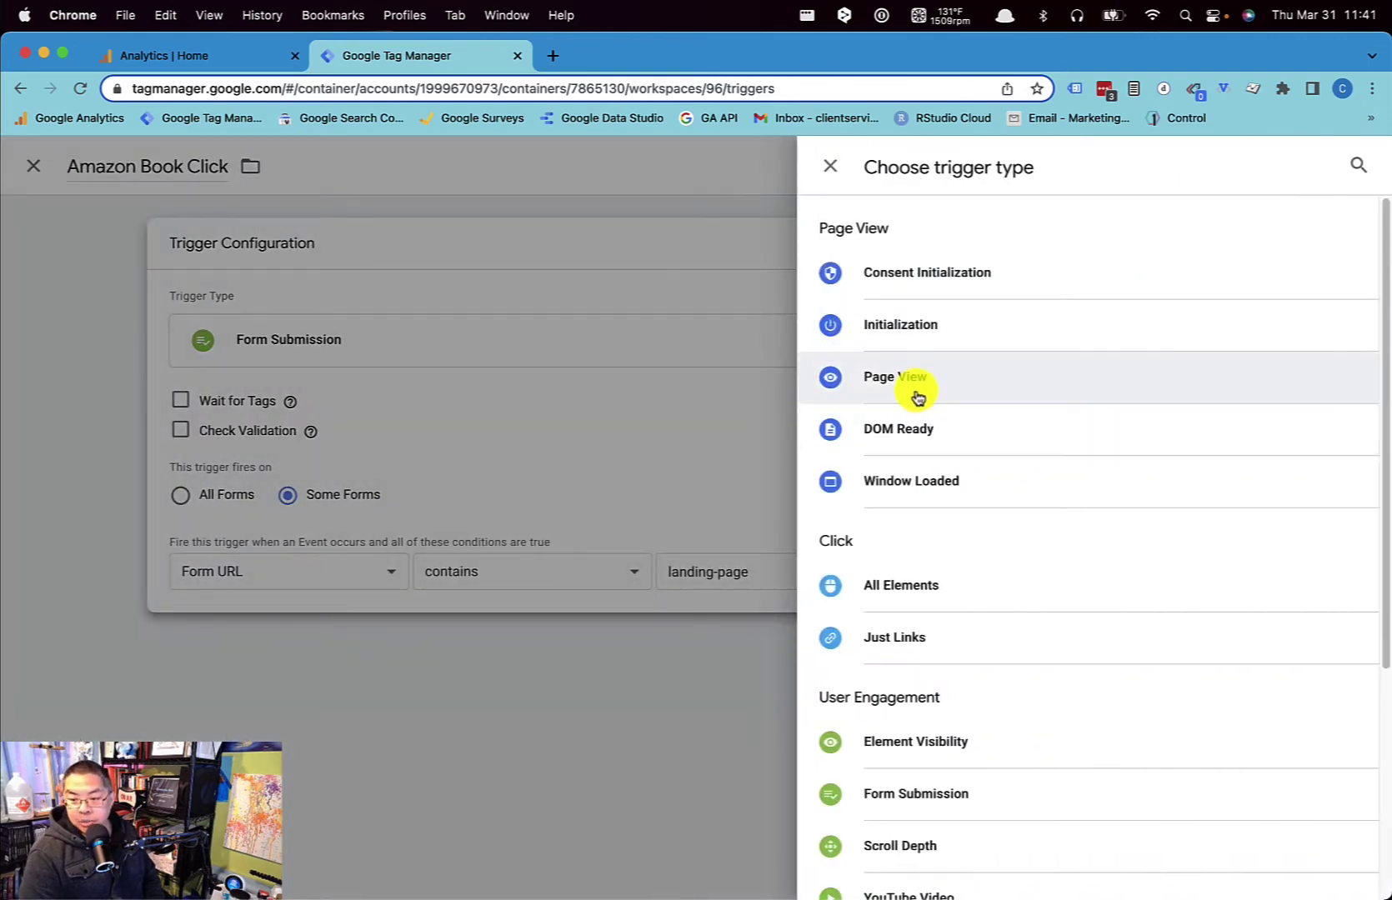
# Make it a Page View trigger firing when Page URL contains thank-you
pyautogui.click(917, 393)
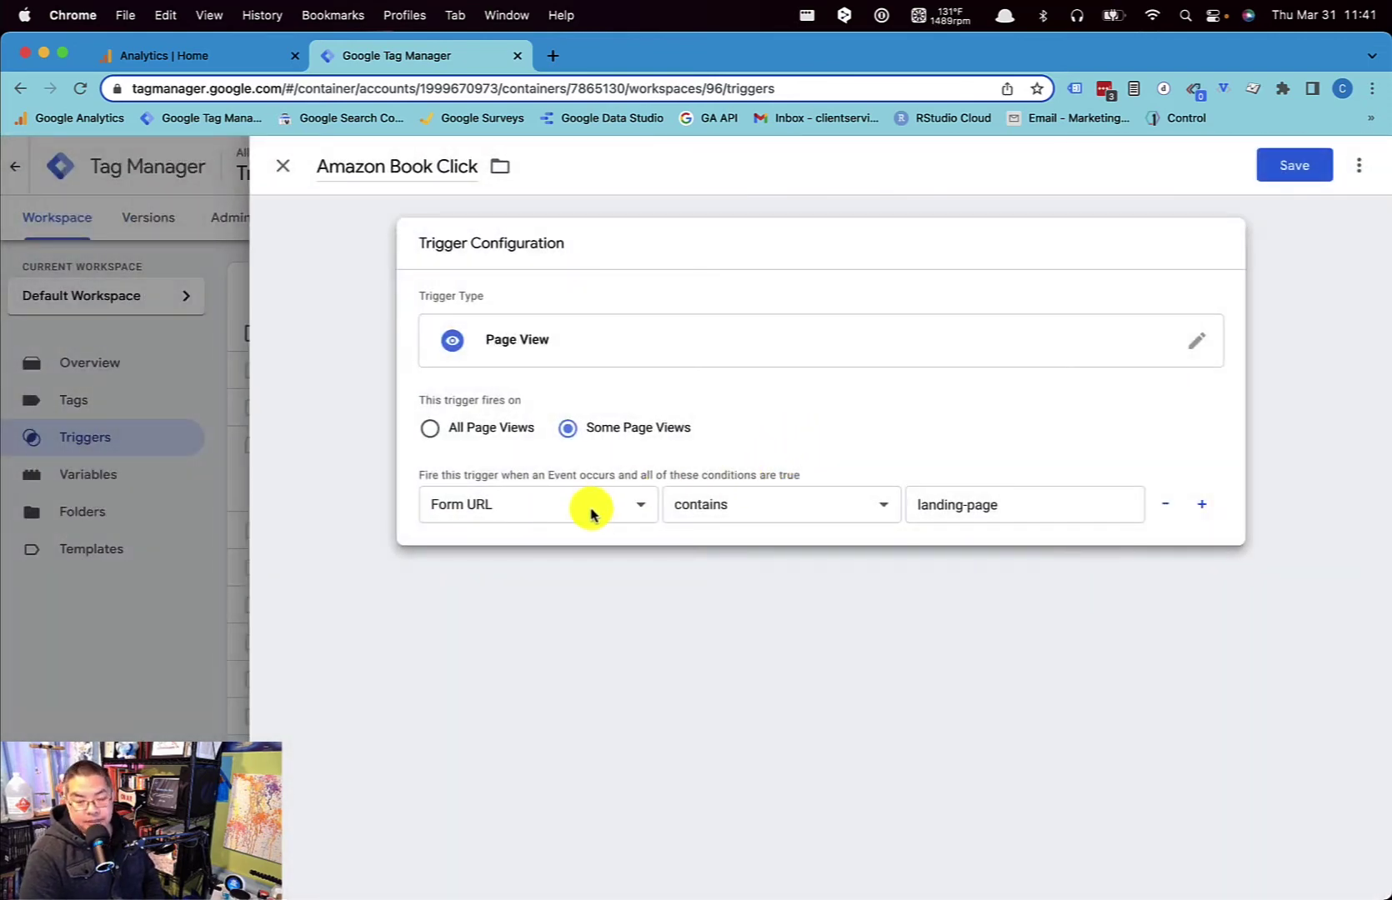
pyautogui.click(593, 497)
pyautogui.scroll(-5, 588, 501)
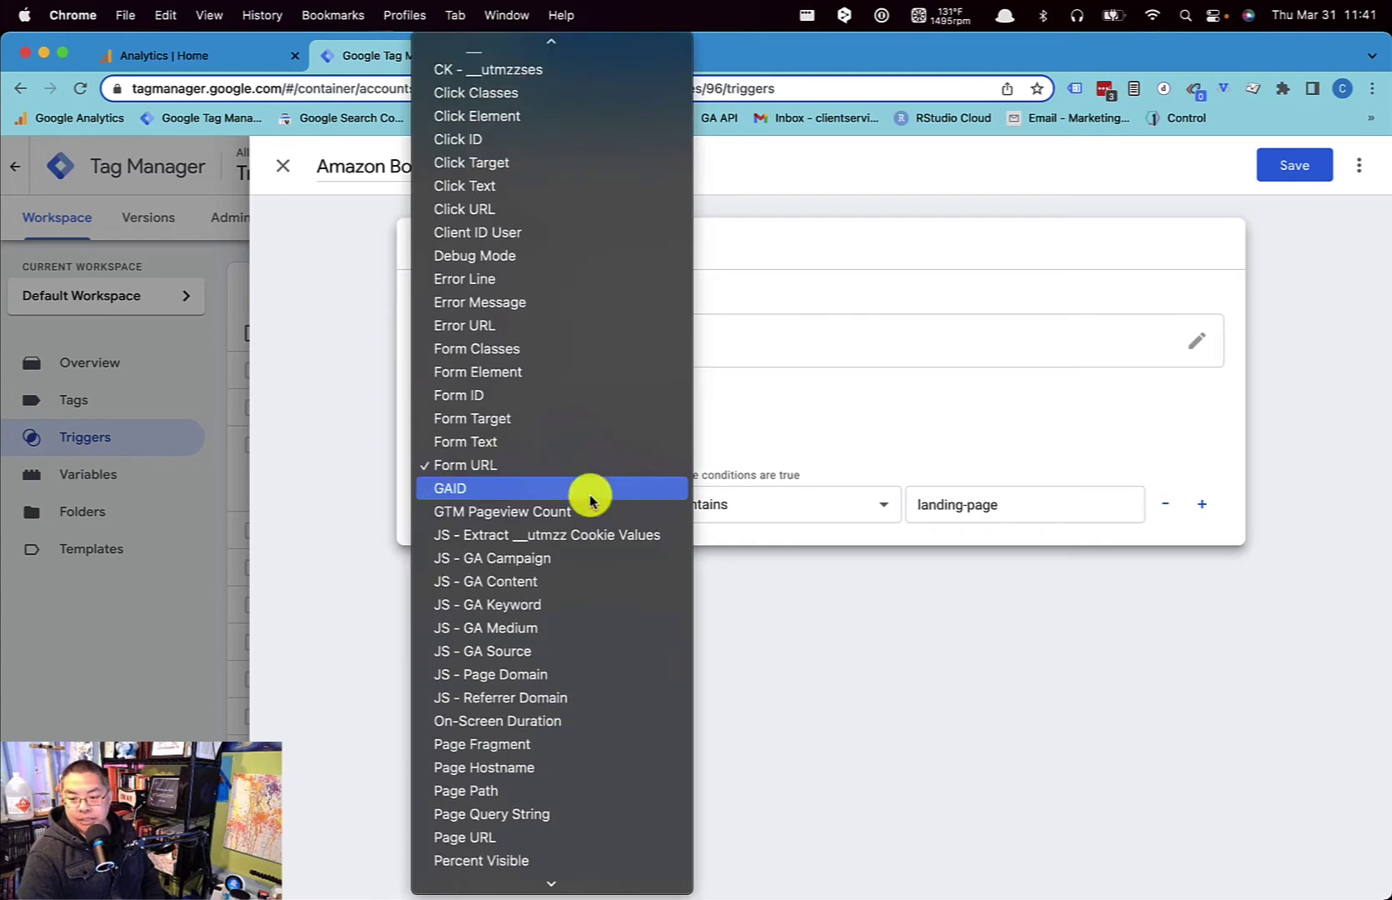
pyautogui.click(487, 633)
pyautogui.click(932, 492)
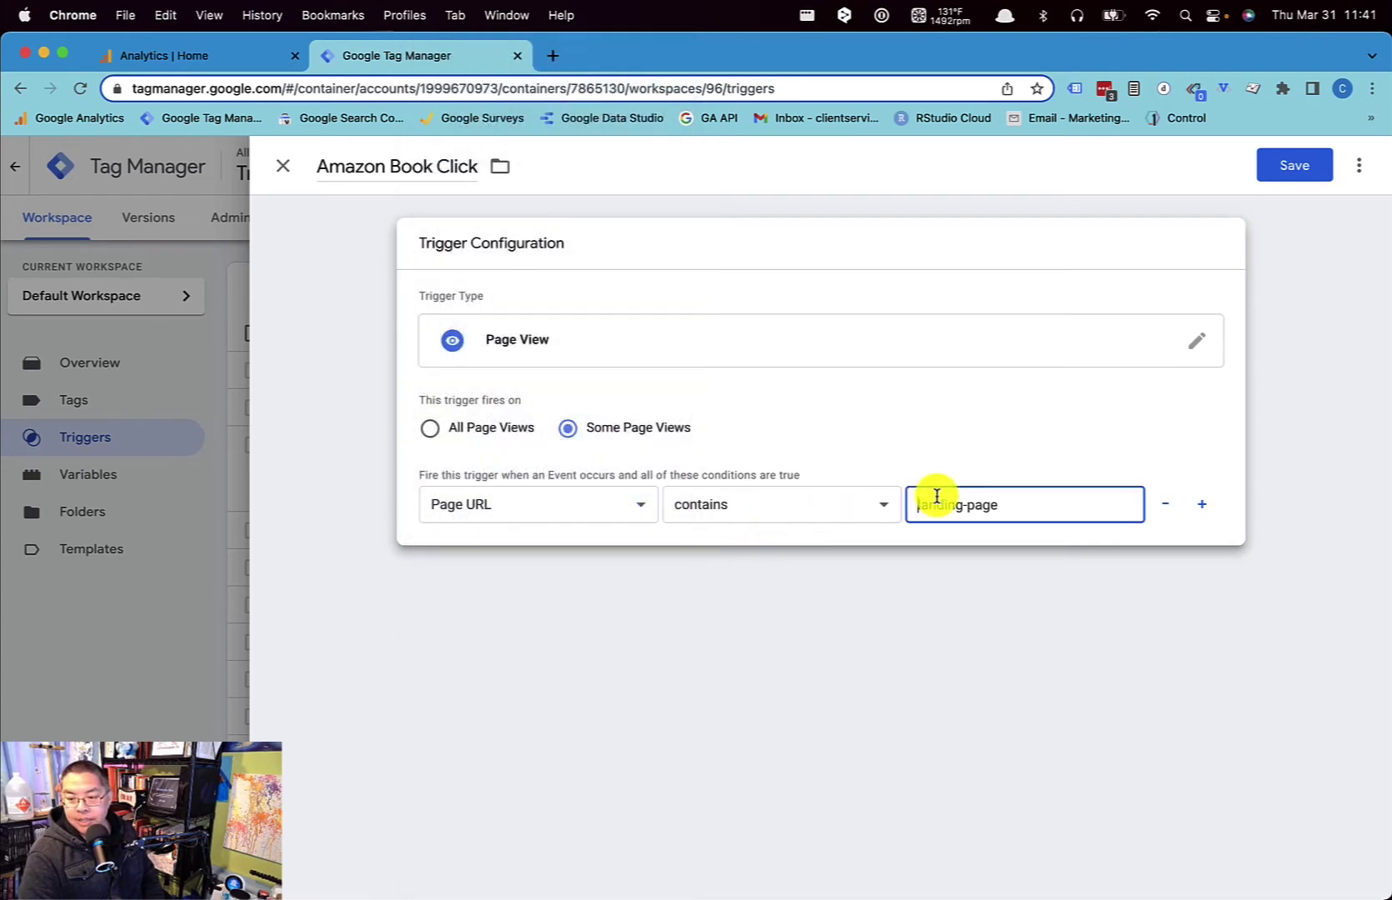
pyautogui.tripleClick(935, 494)
pyautogui.write('thank-you')
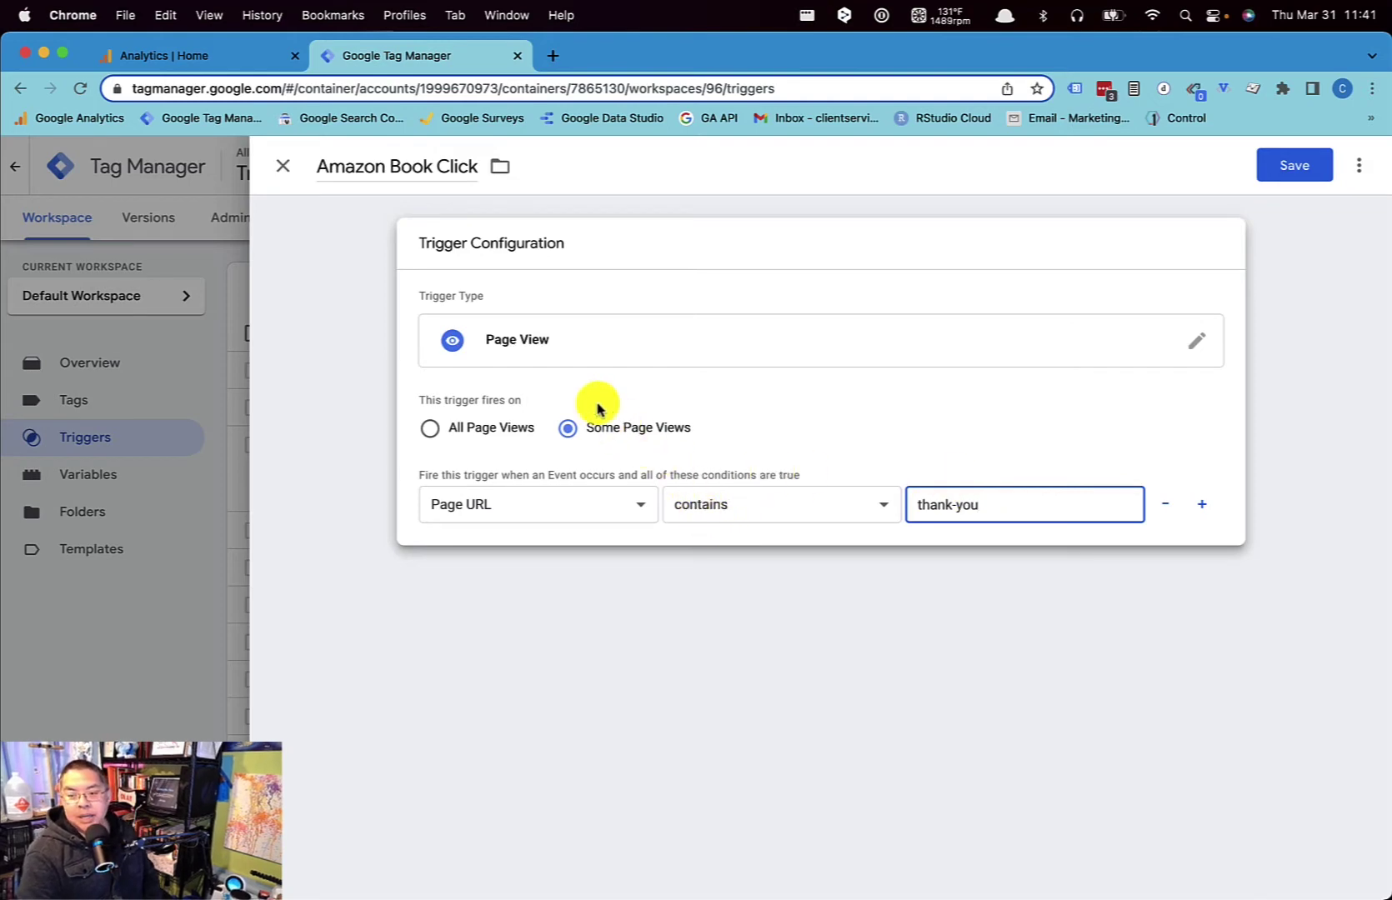
pyautogui.click(659, 351)
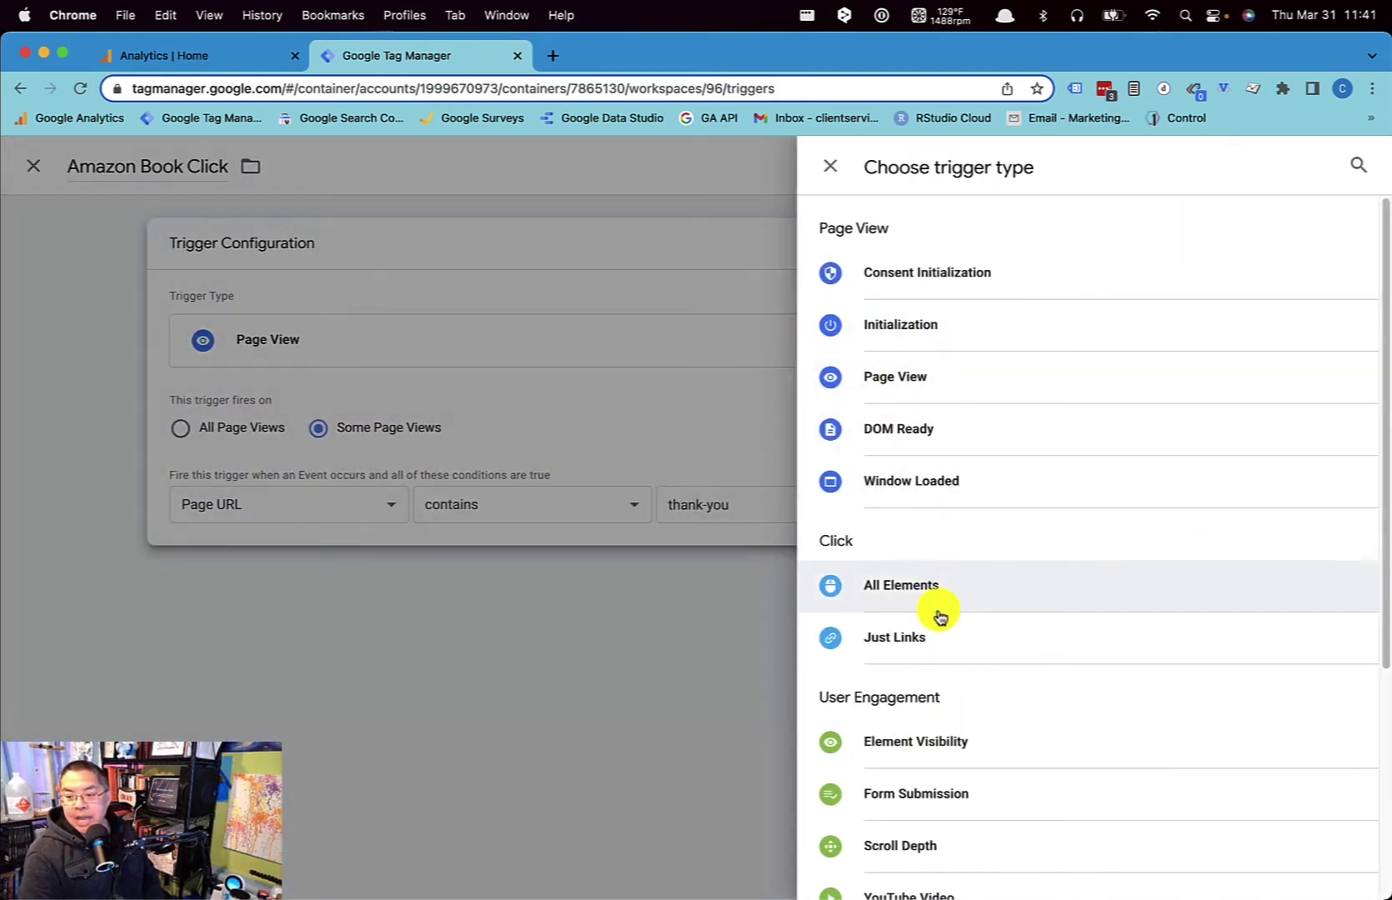
# Change to Click - Just Links with Click URL contains amazon.com and save the trigger
pyautogui.click(927, 634)
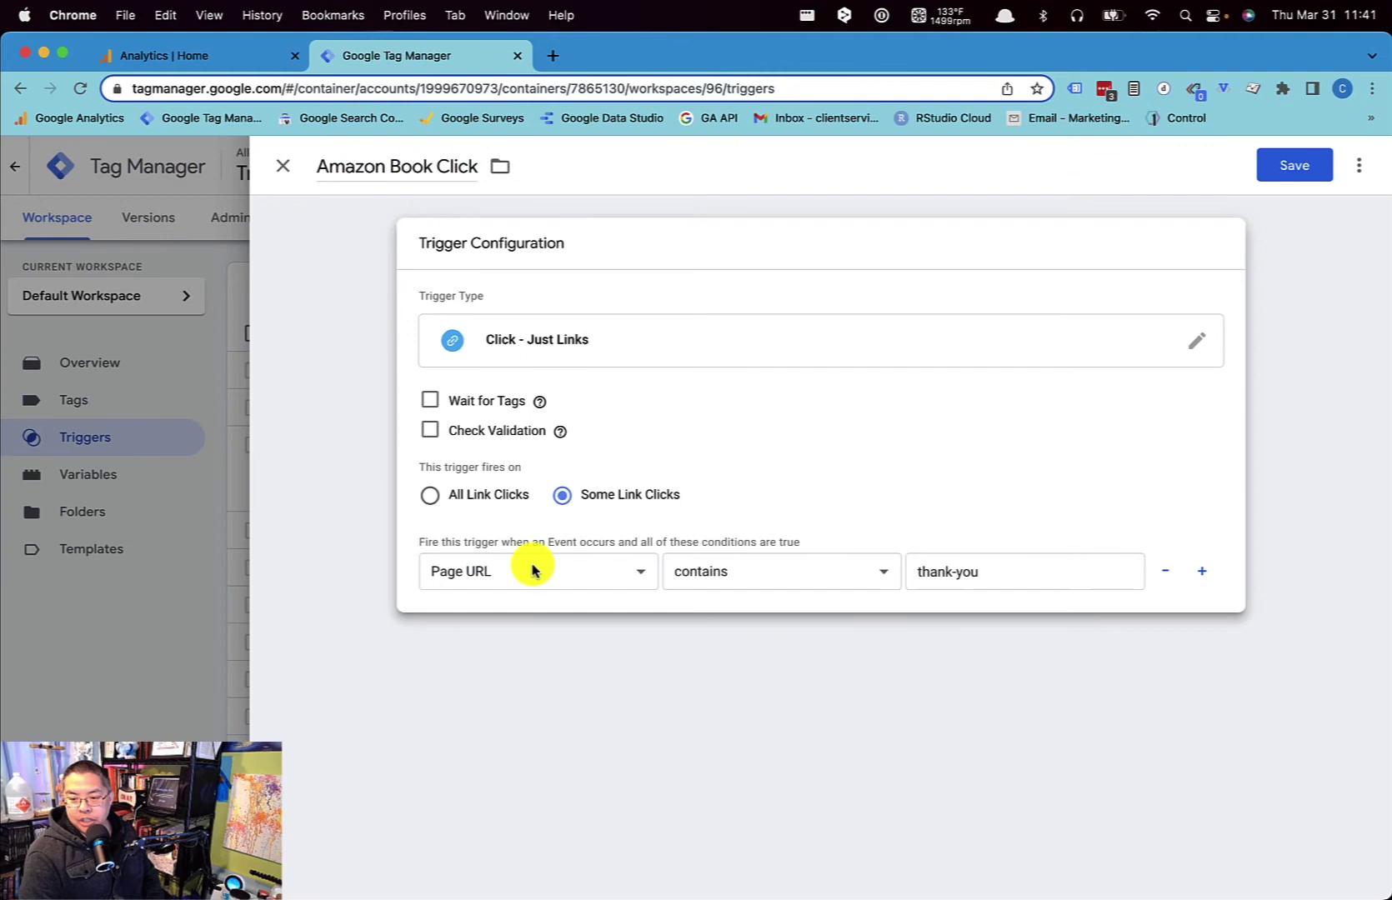
pyautogui.click(528, 572)
pyautogui.scroll(5, 532, 517)
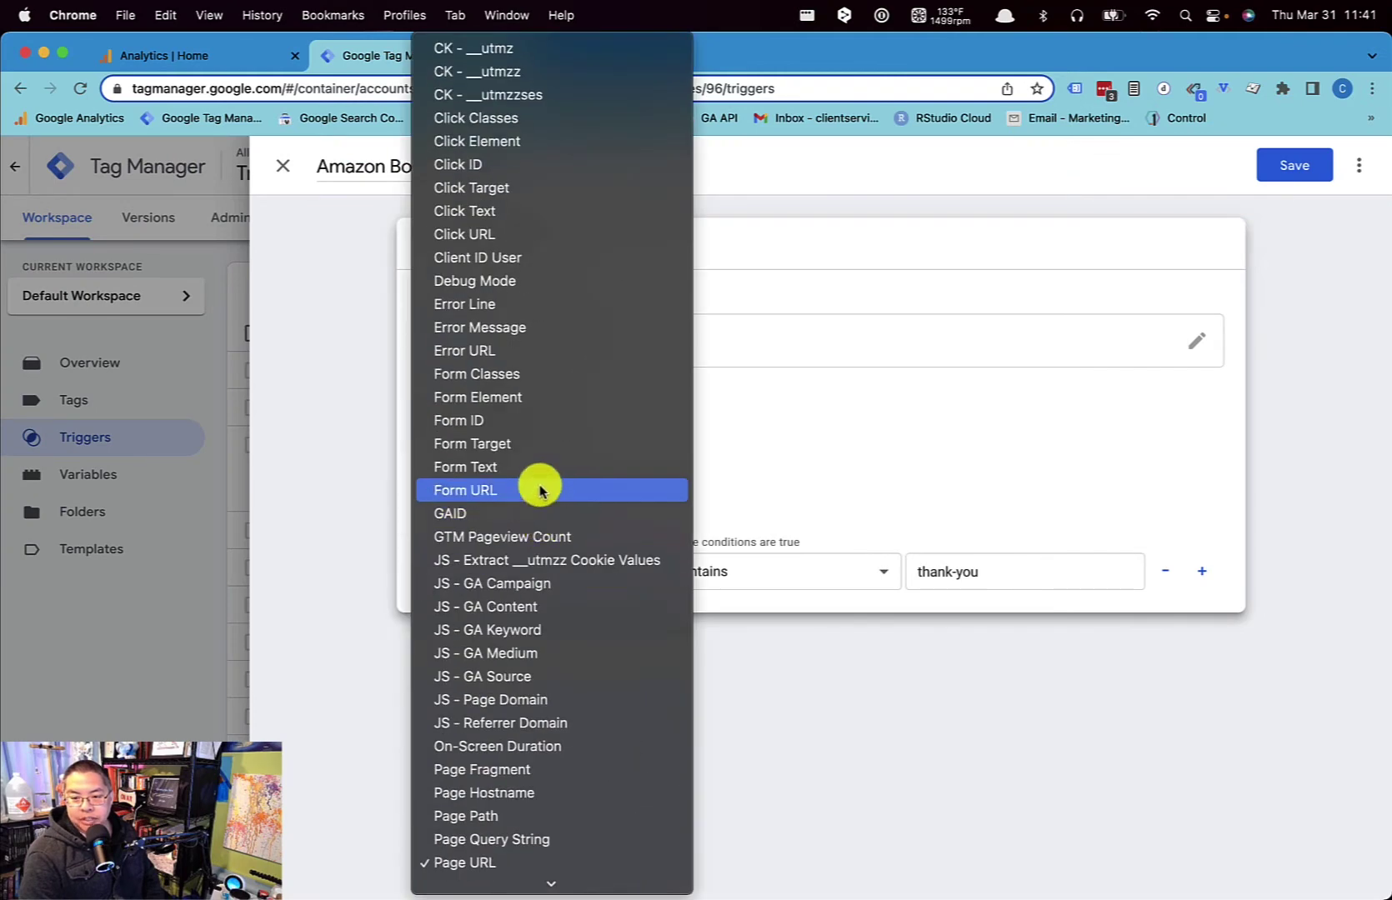
pyautogui.click(535, 236)
pyautogui.click(1018, 579)
pyautogui.moveTo(1017, 578); pyautogui.dragTo(873, 558)
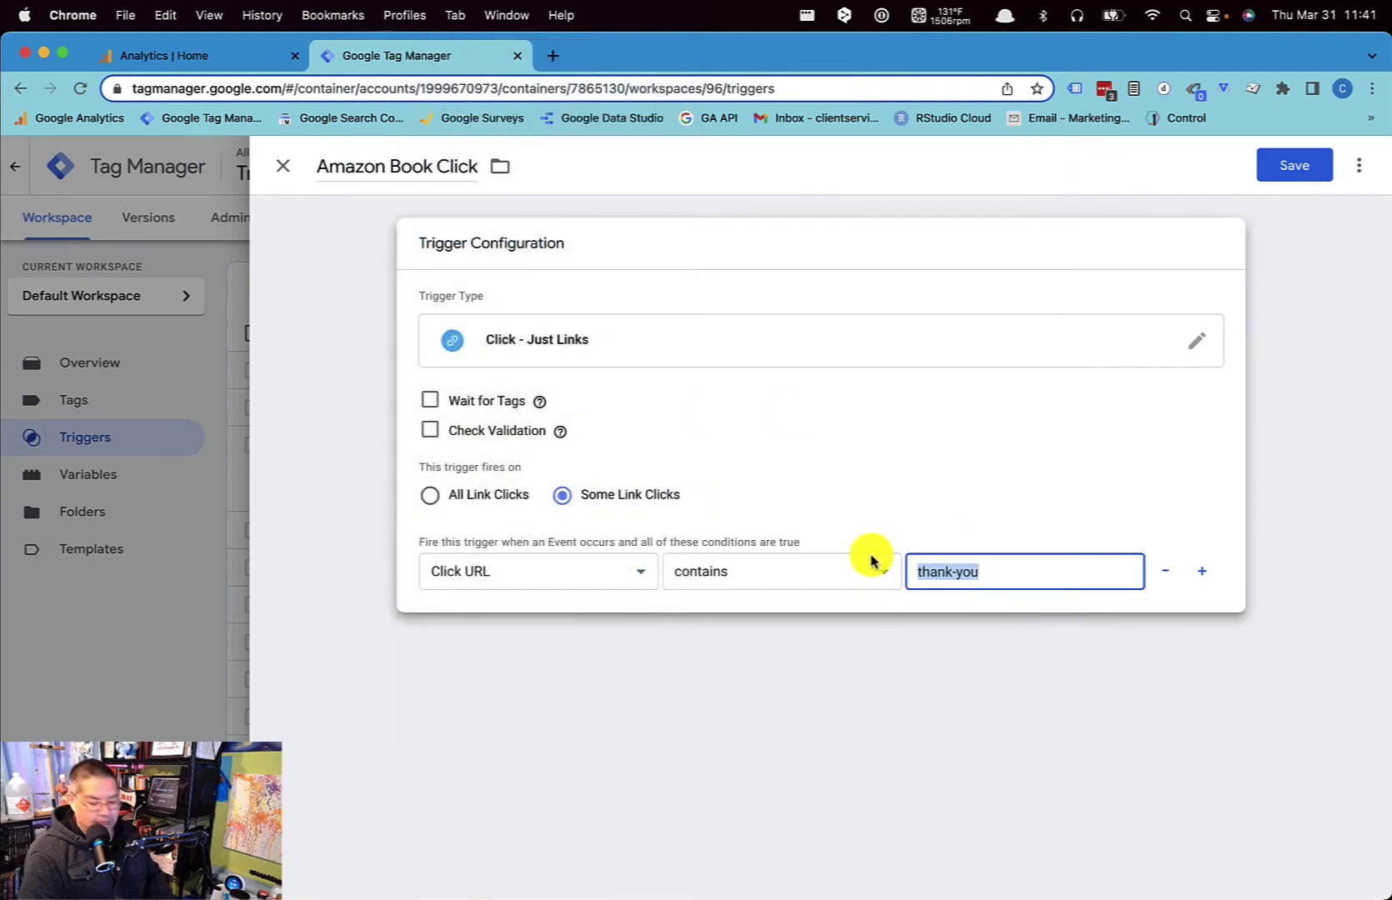
pyautogui.write('amazon.com')
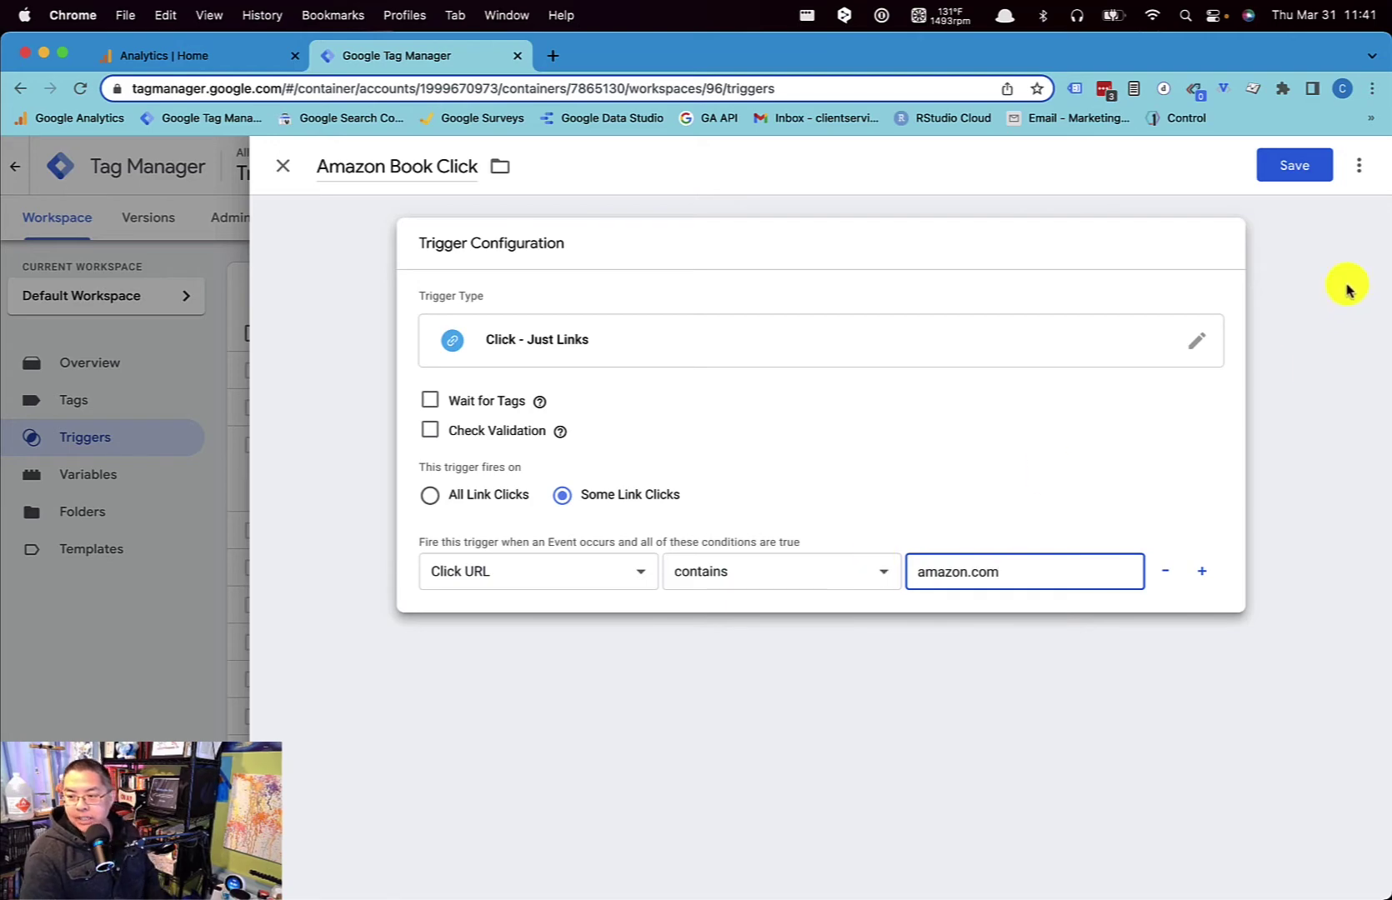
pyautogui.click(1321, 163)
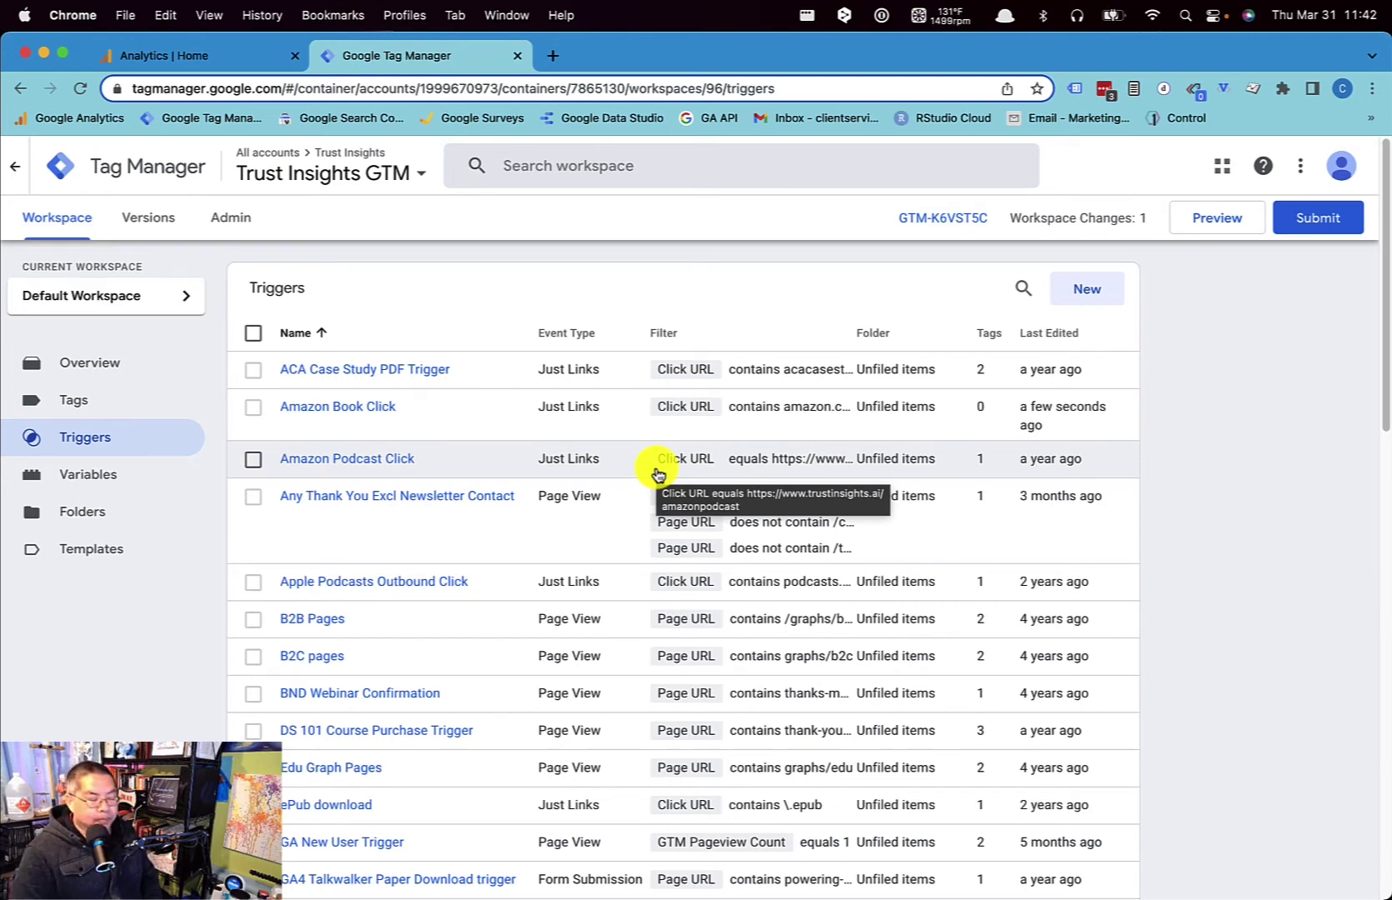
# Create a new tag named 'GA4 Amazon Book Click Conversion', then try closing its editor
pyautogui.click(71, 402)
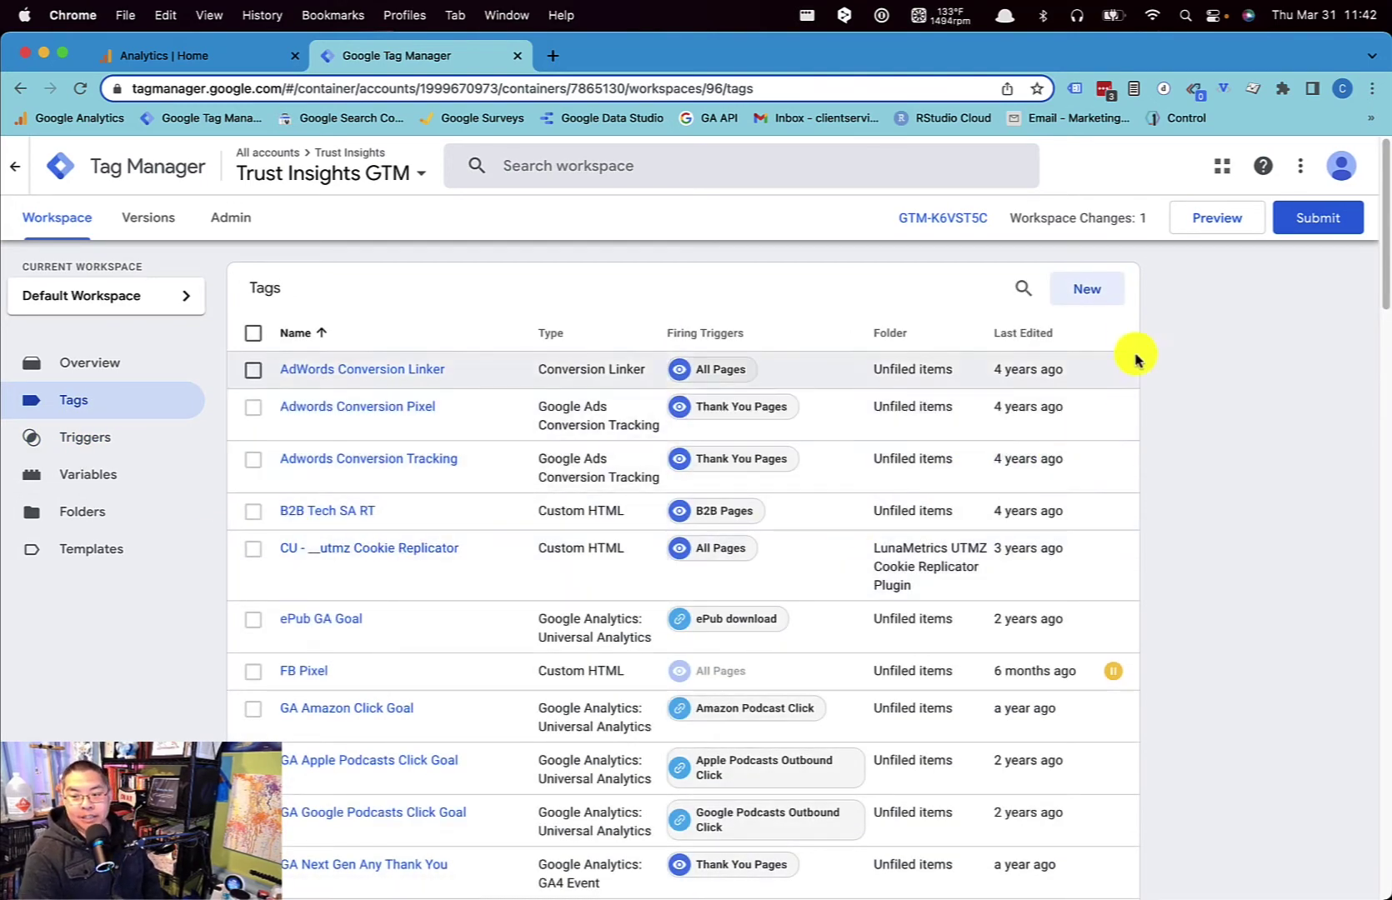
pyautogui.click(1081, 293)
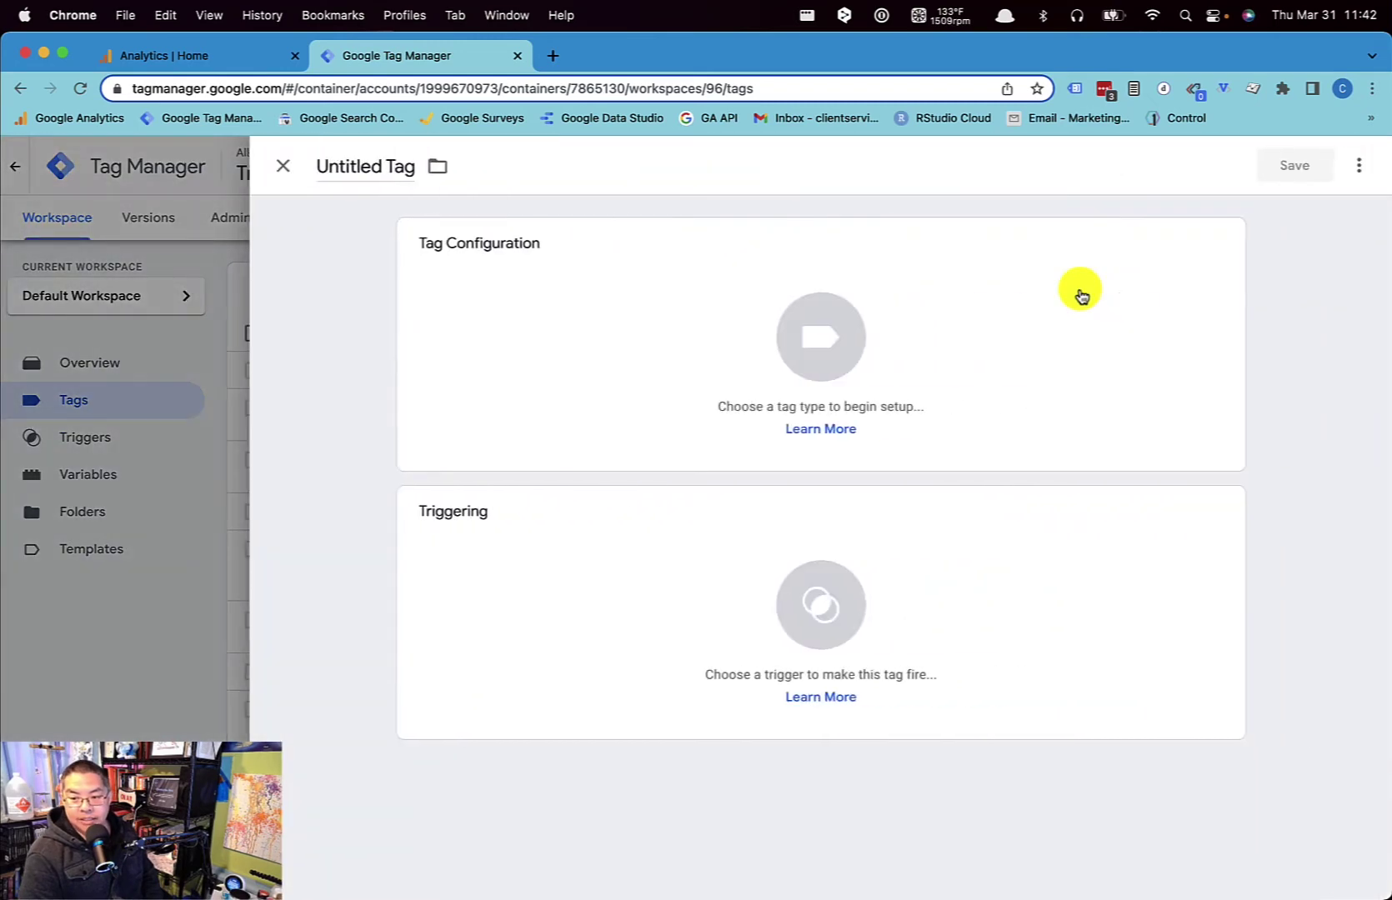
pyautogui.click(378, 169)
pyautogui.write('GA')
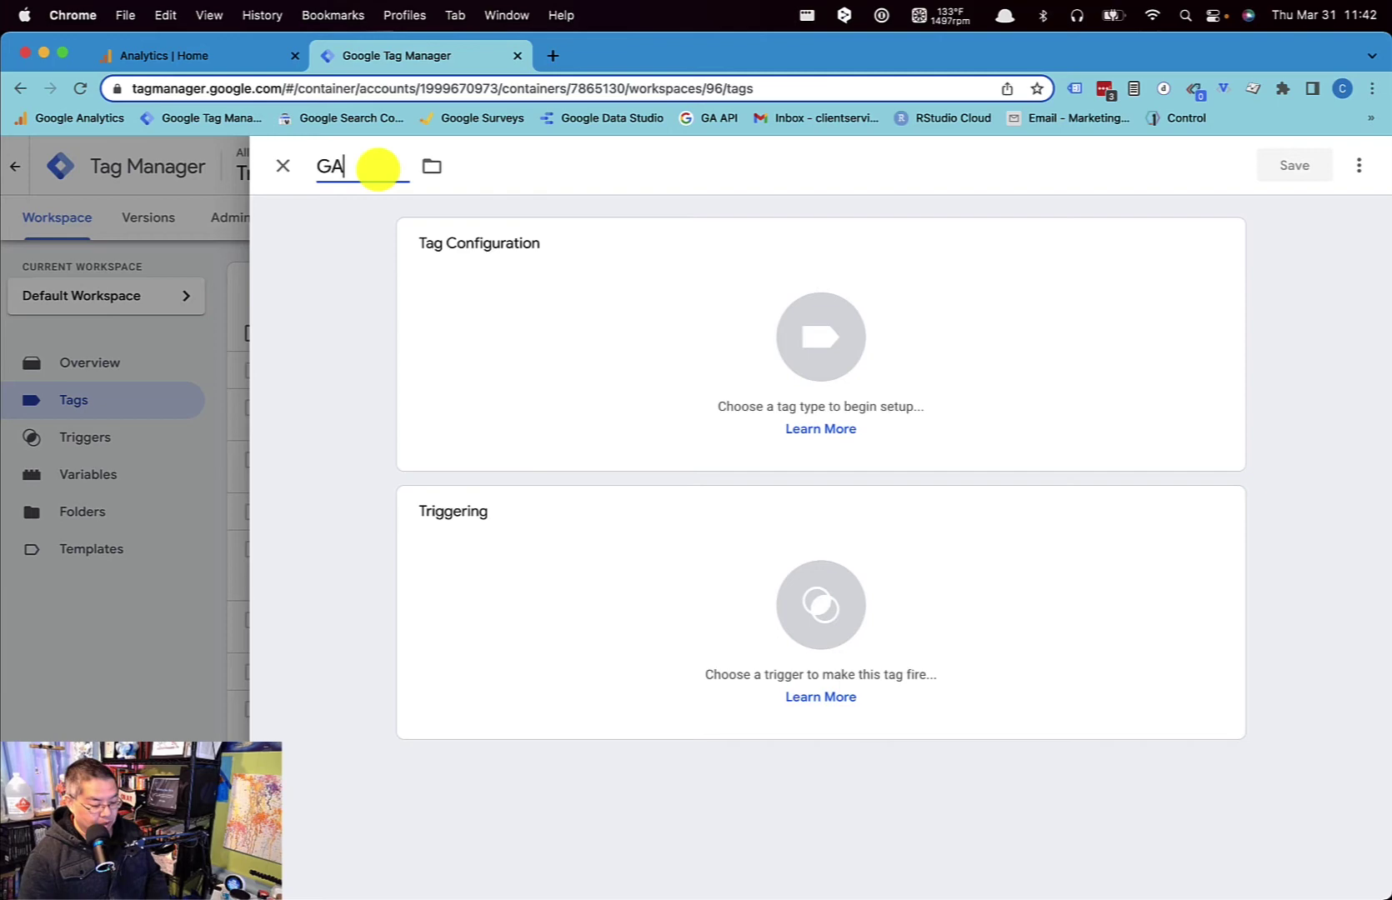
pyautogui.write('4 Amazo')
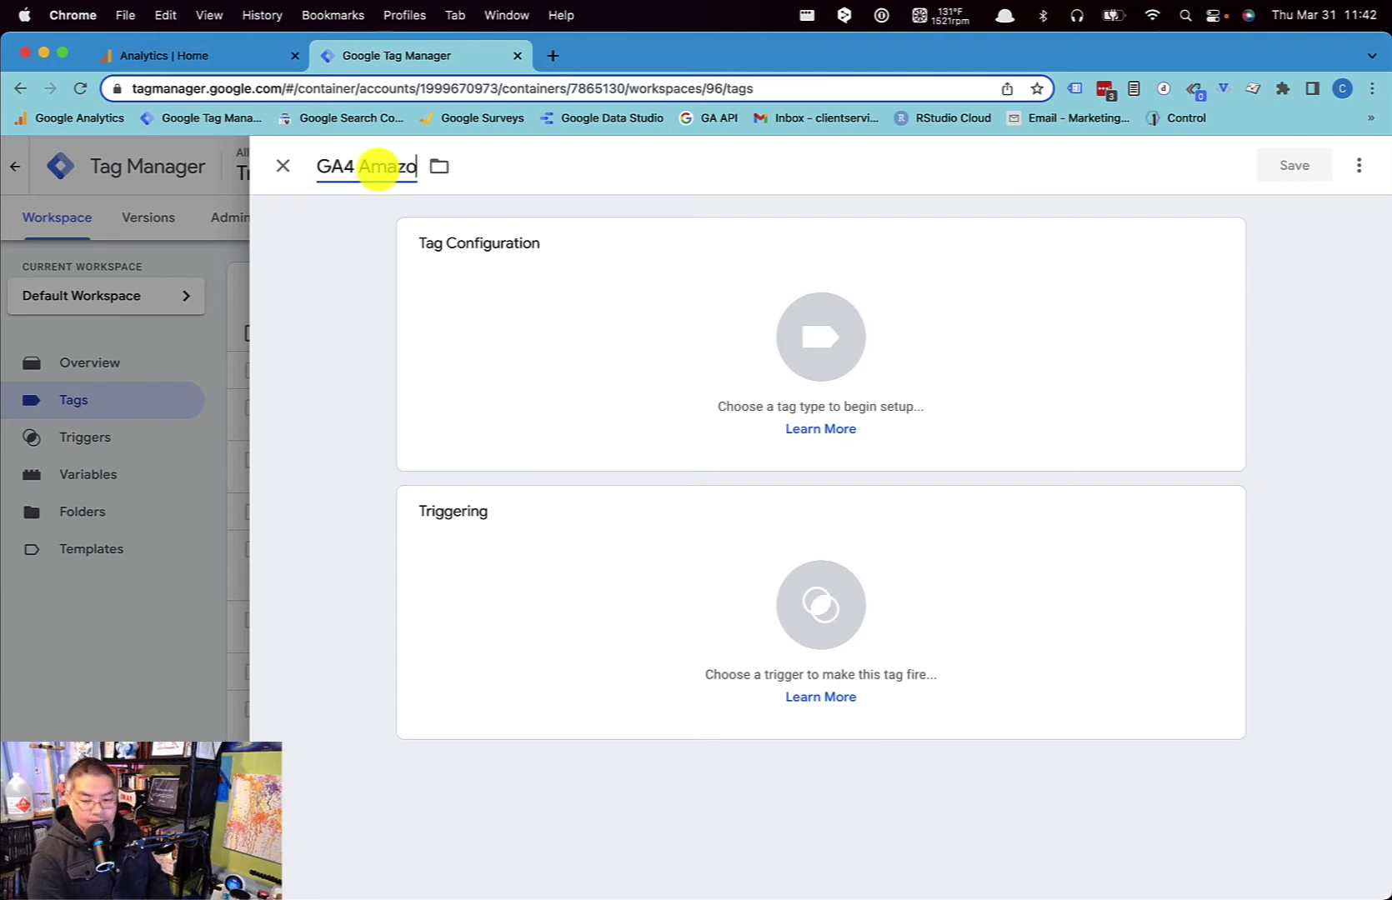
pyautogui.write('n Book Click Conversion')
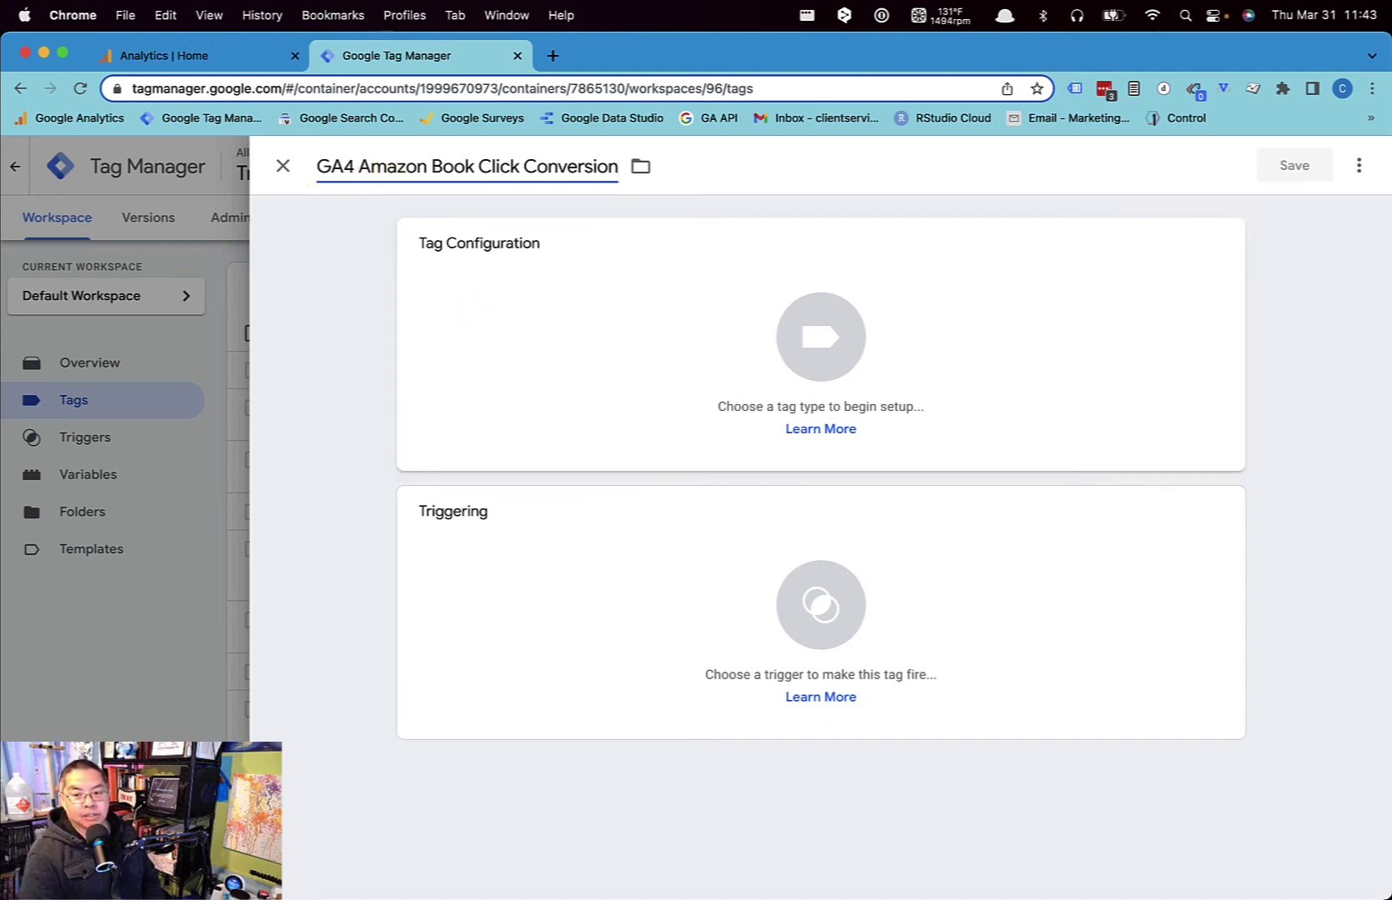
pyautogui.click(284, 162)
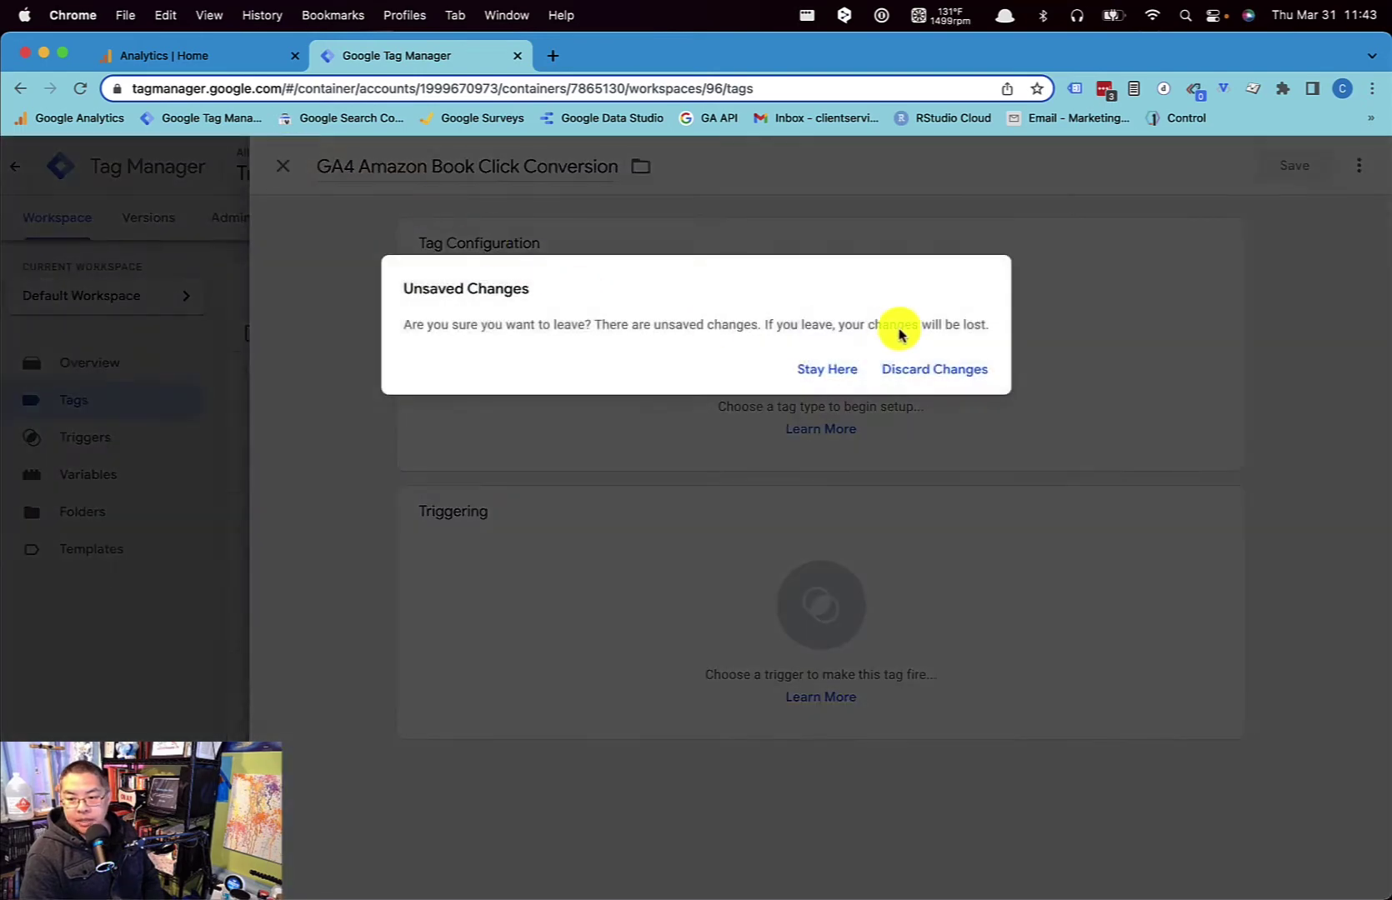
# Discard the unsaved tag and scroll the Tags list down to TI GA4 Tag
pyautogui.click(898, 371)
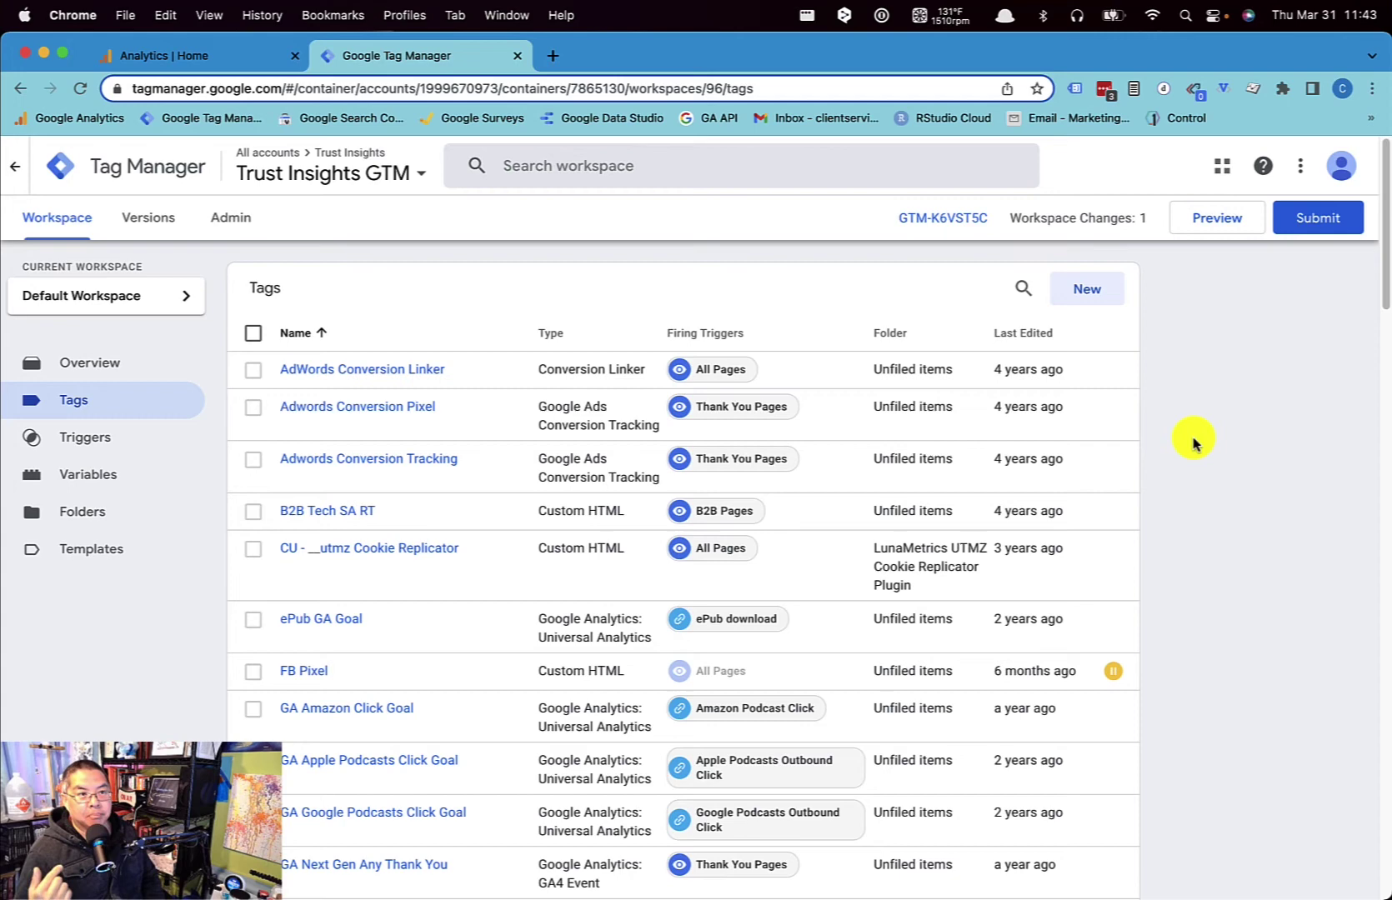
pyautogui.scroll(-5, 950, 542)
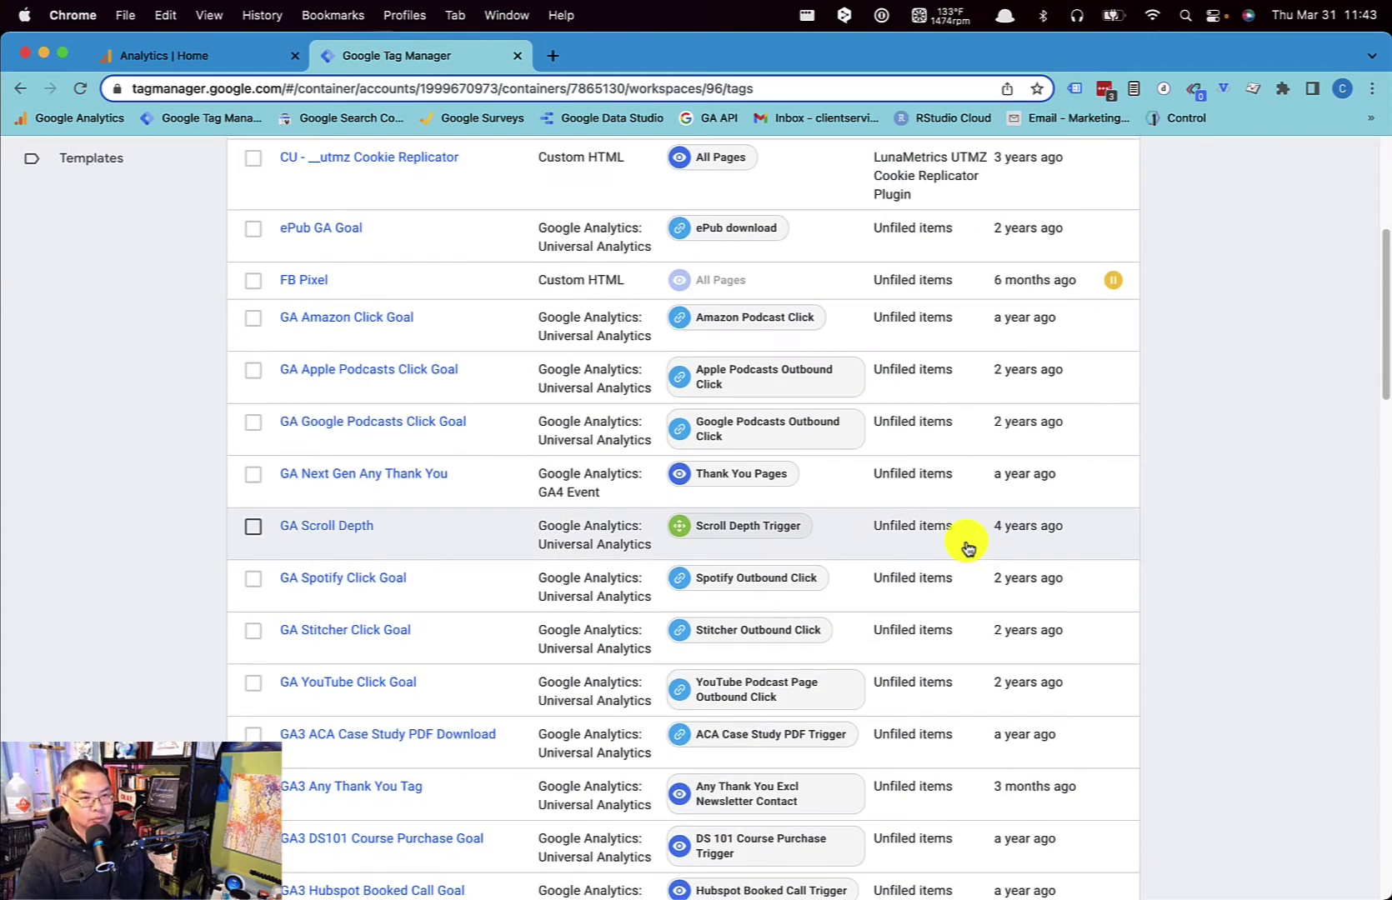
pyautogui.scroll(-6, 967, 548)
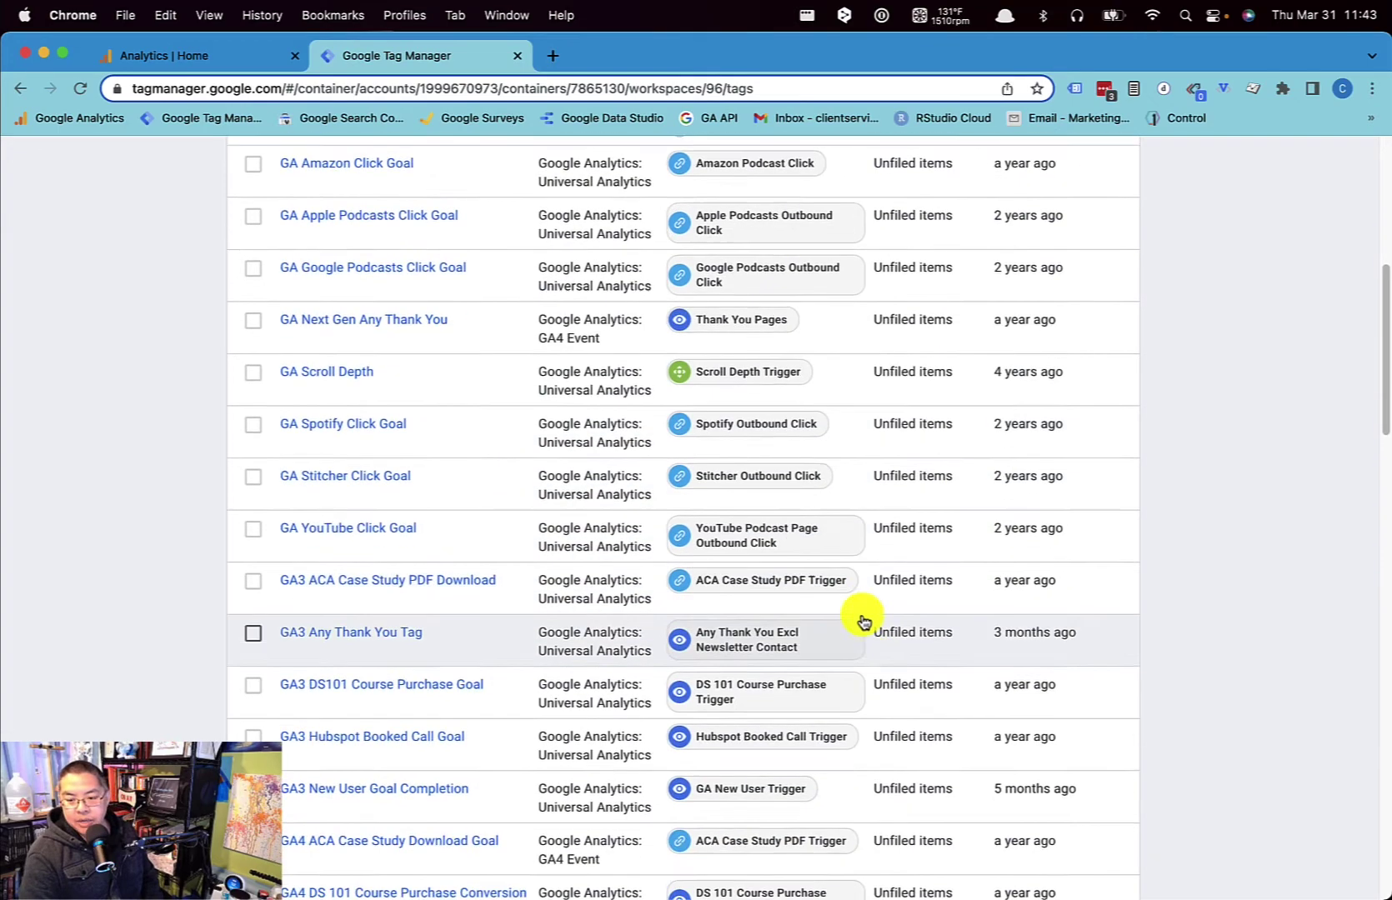
pyautogui.scroll(-1, 1176, 613)
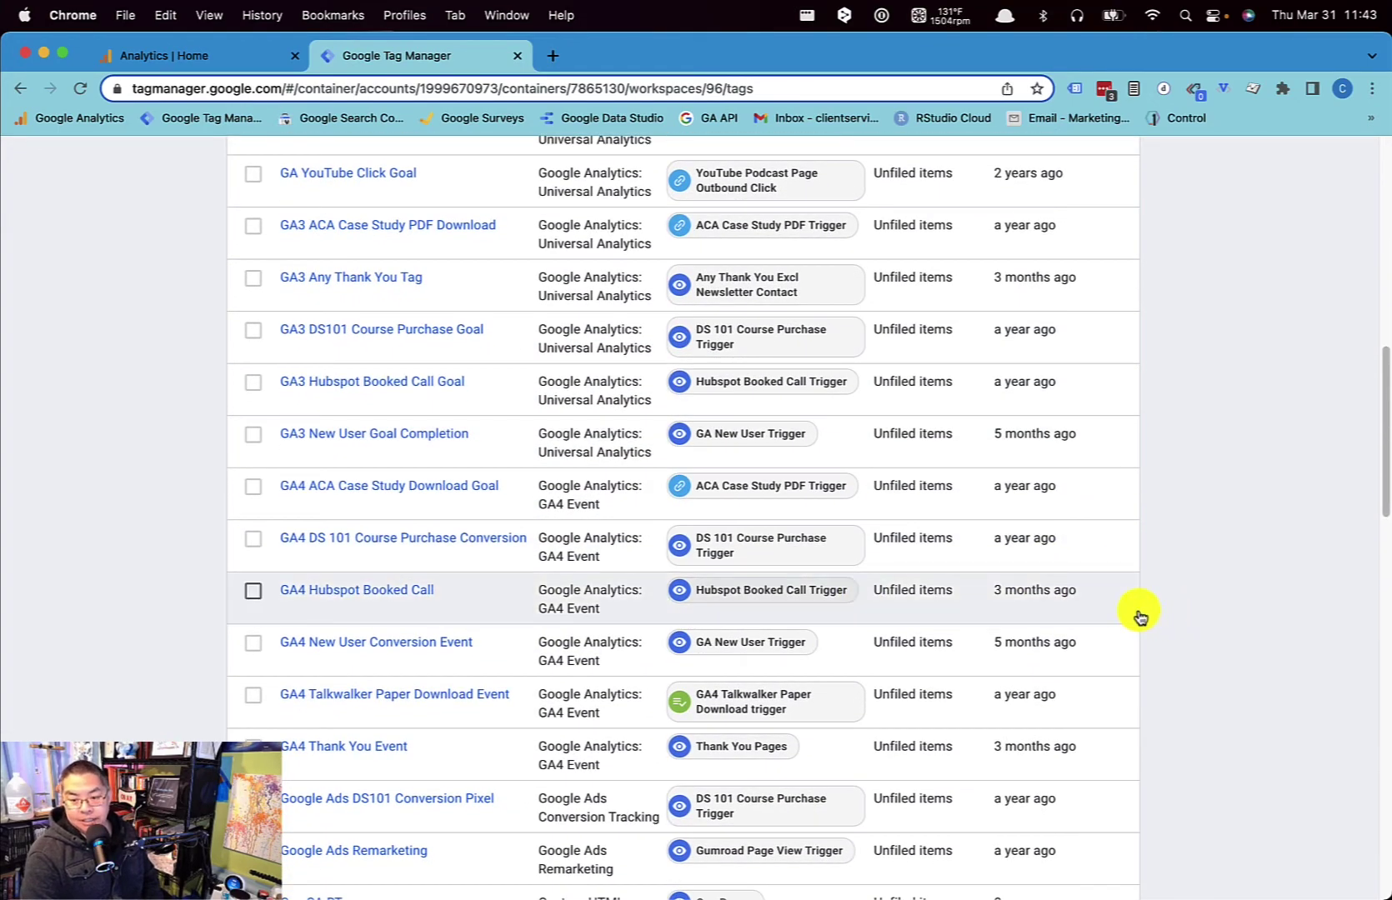
pyautogui.scroll(-2, 805, 635)
pyautogui.scroll(-15, 804, 635)
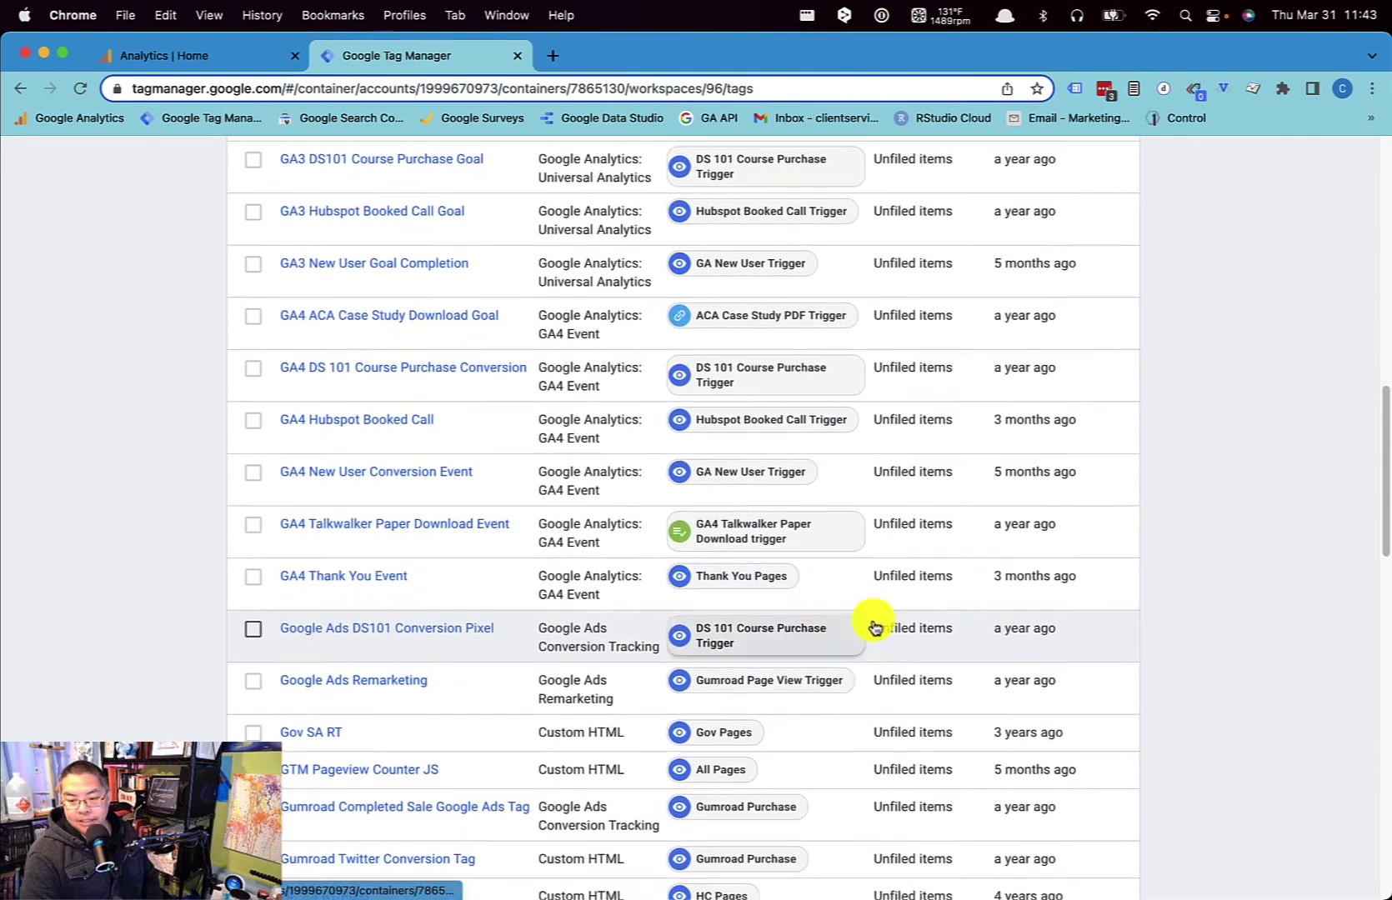
pyautogui.scroll(-5, 917, 626)
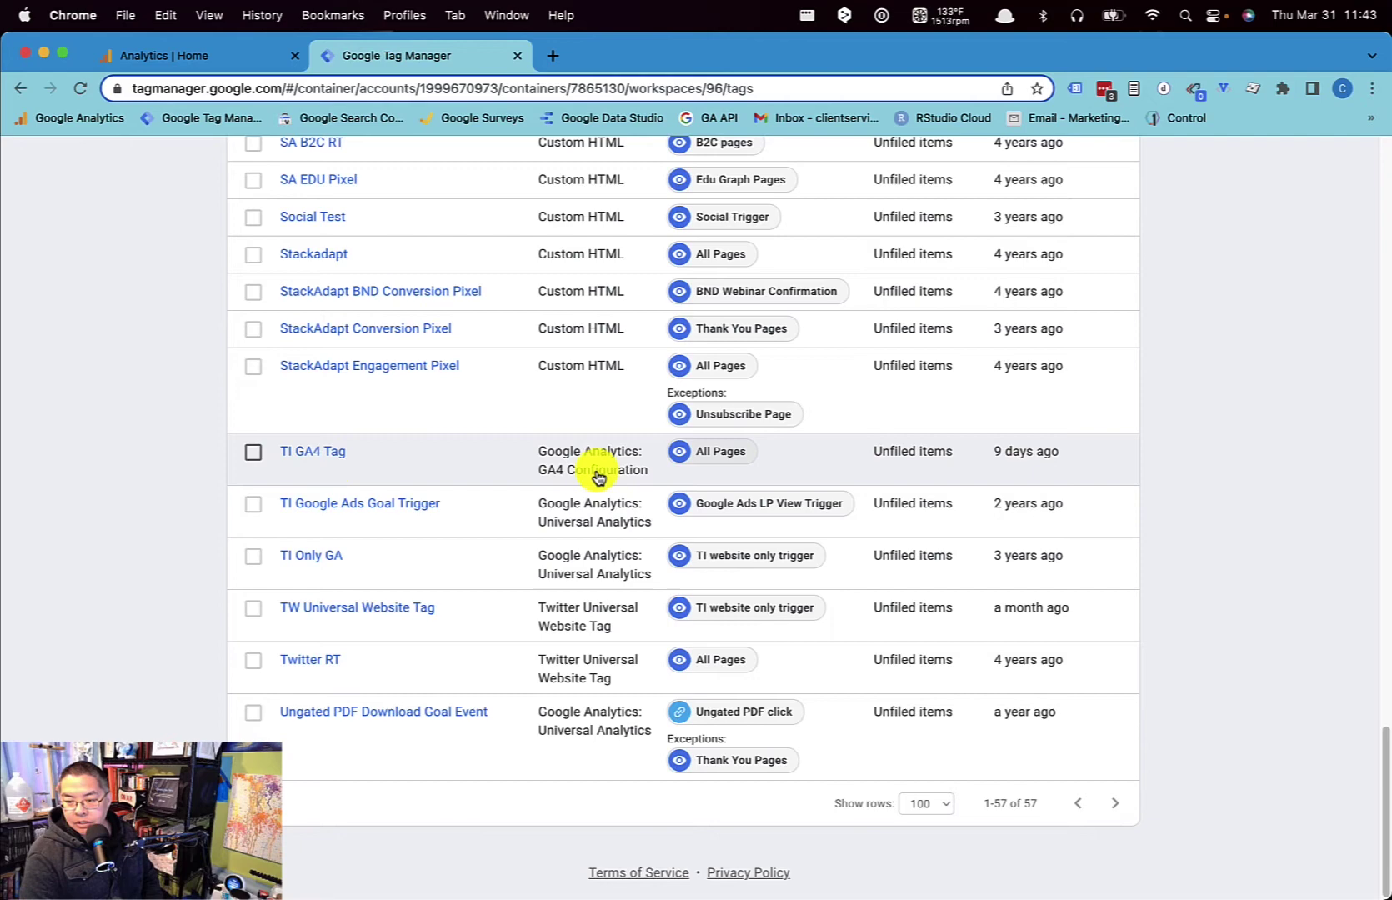
# Open TI GA4 Tag and inspect the Measurement ID in its configuration
pyautogui.click(314, 454)
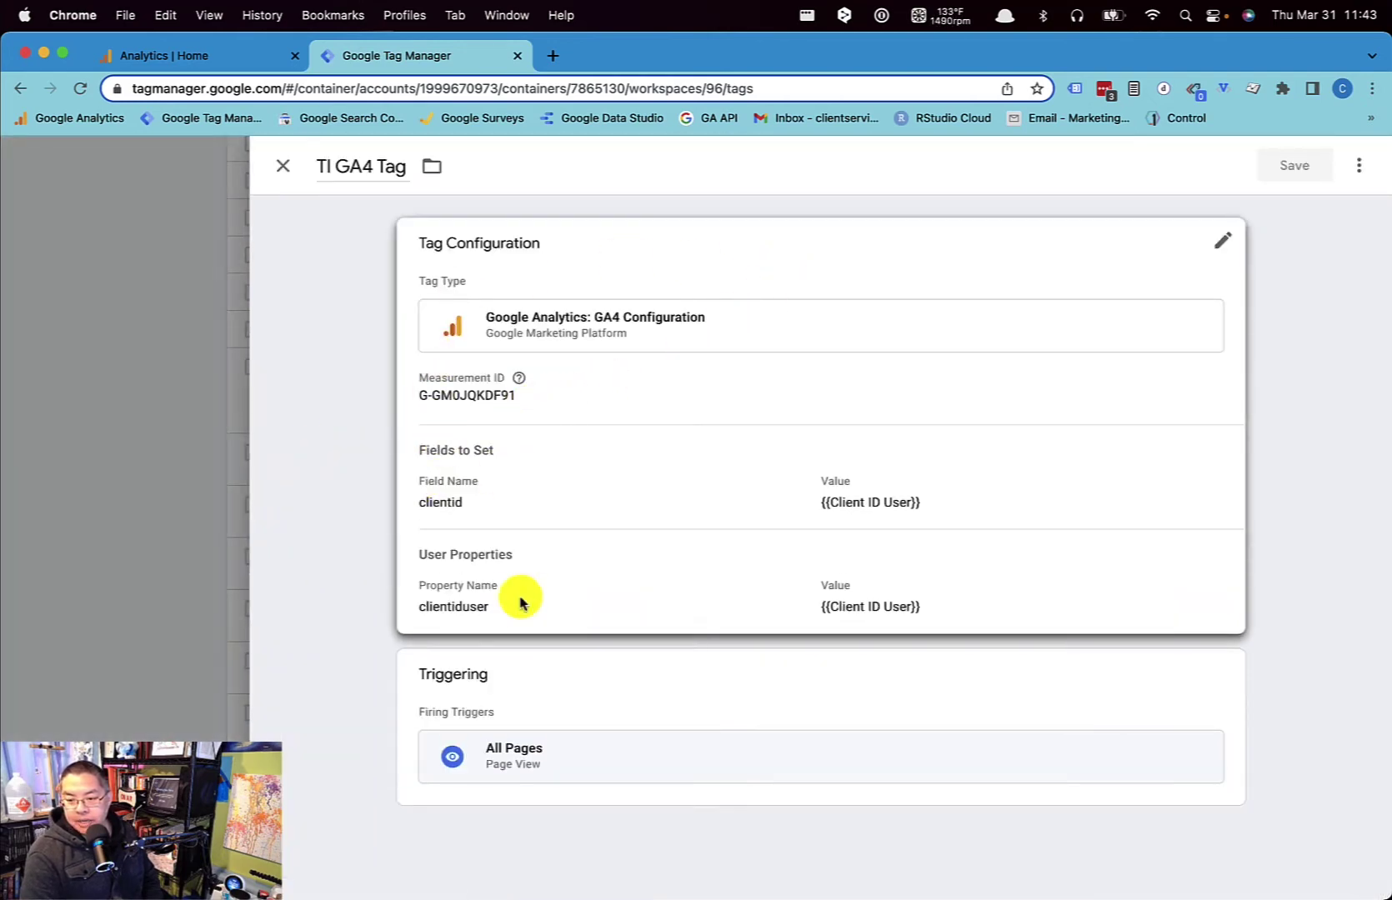
pyautogui.click(734, 338)
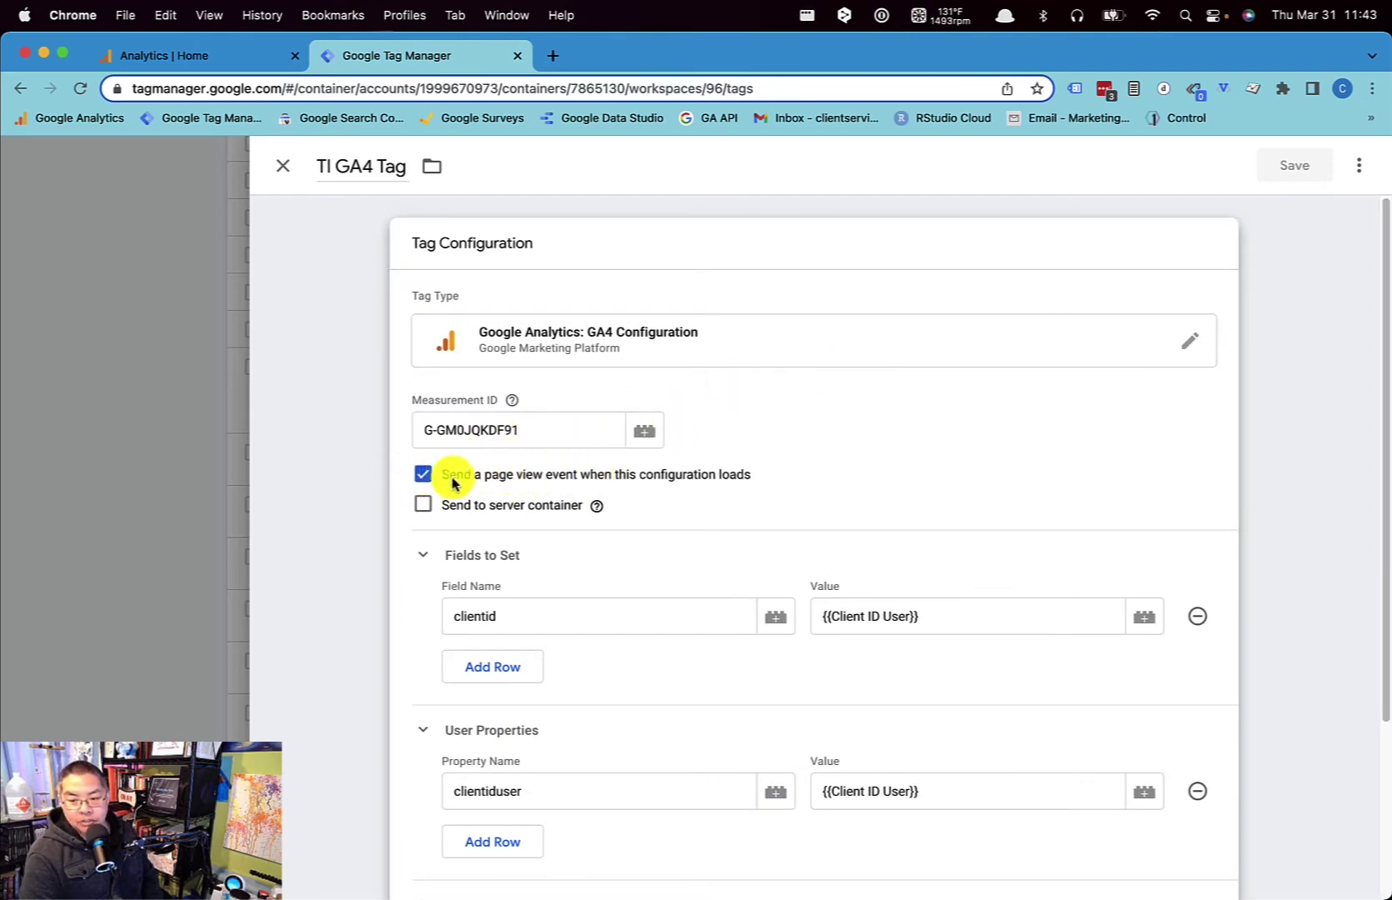
pyautogui.scroll(-5, 492, 500)
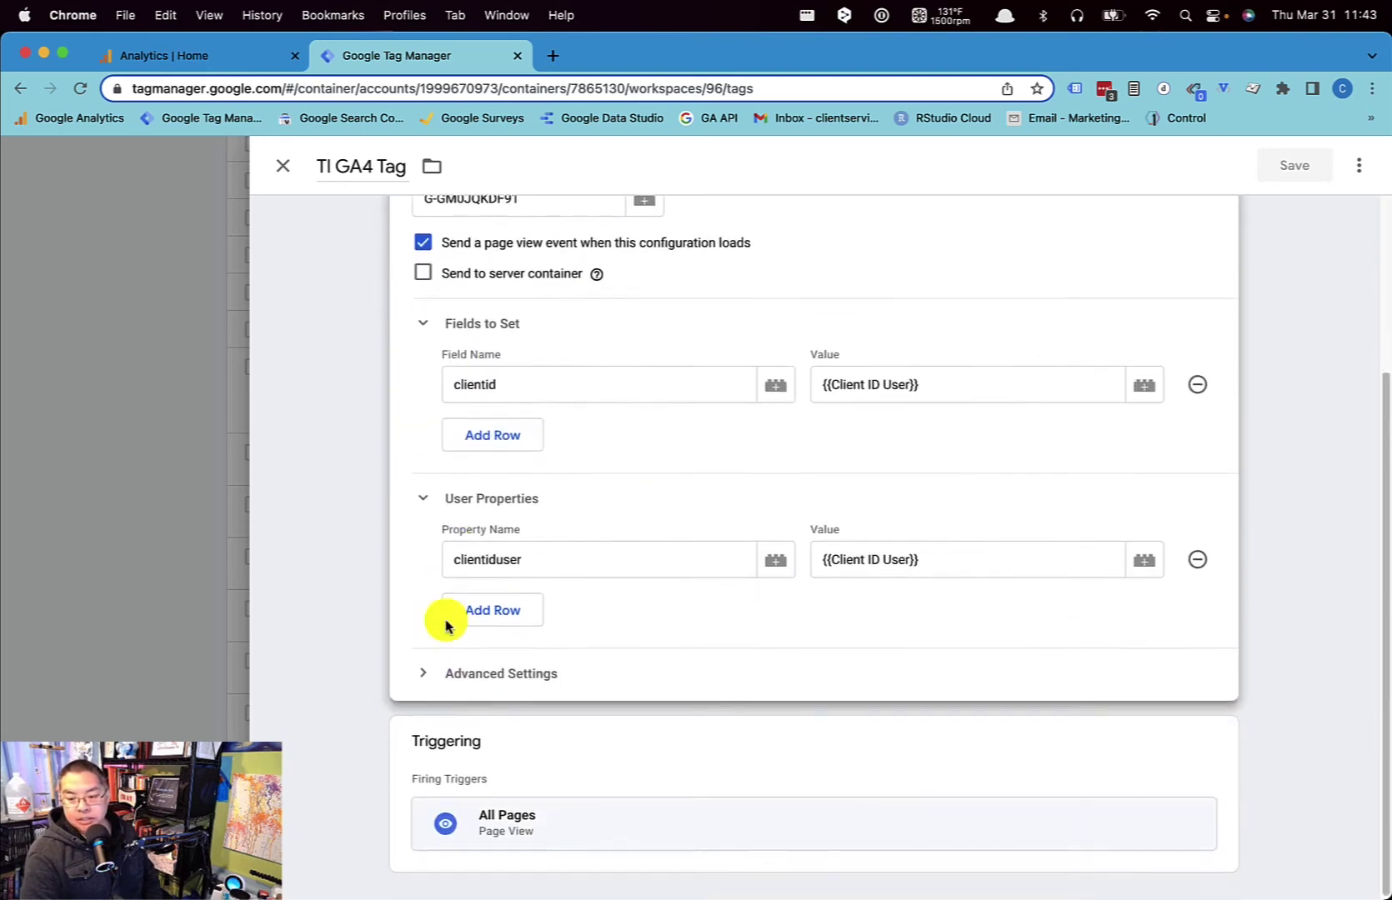
pyautogui.scroll(5, 555, 825)
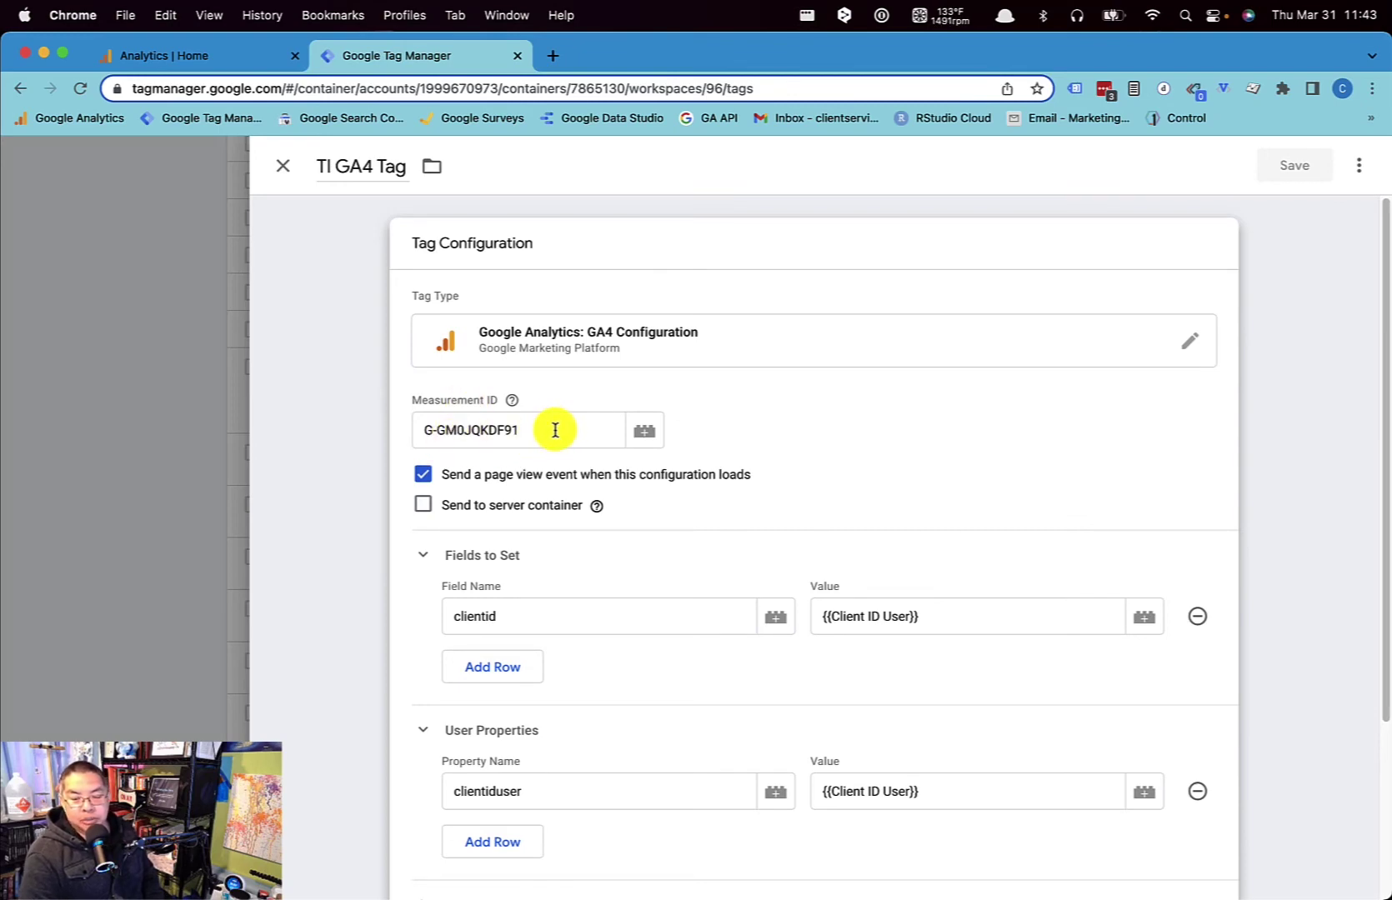
pyautogui.moveTo(541, 431); pyautogui.dragTo(495, 429)
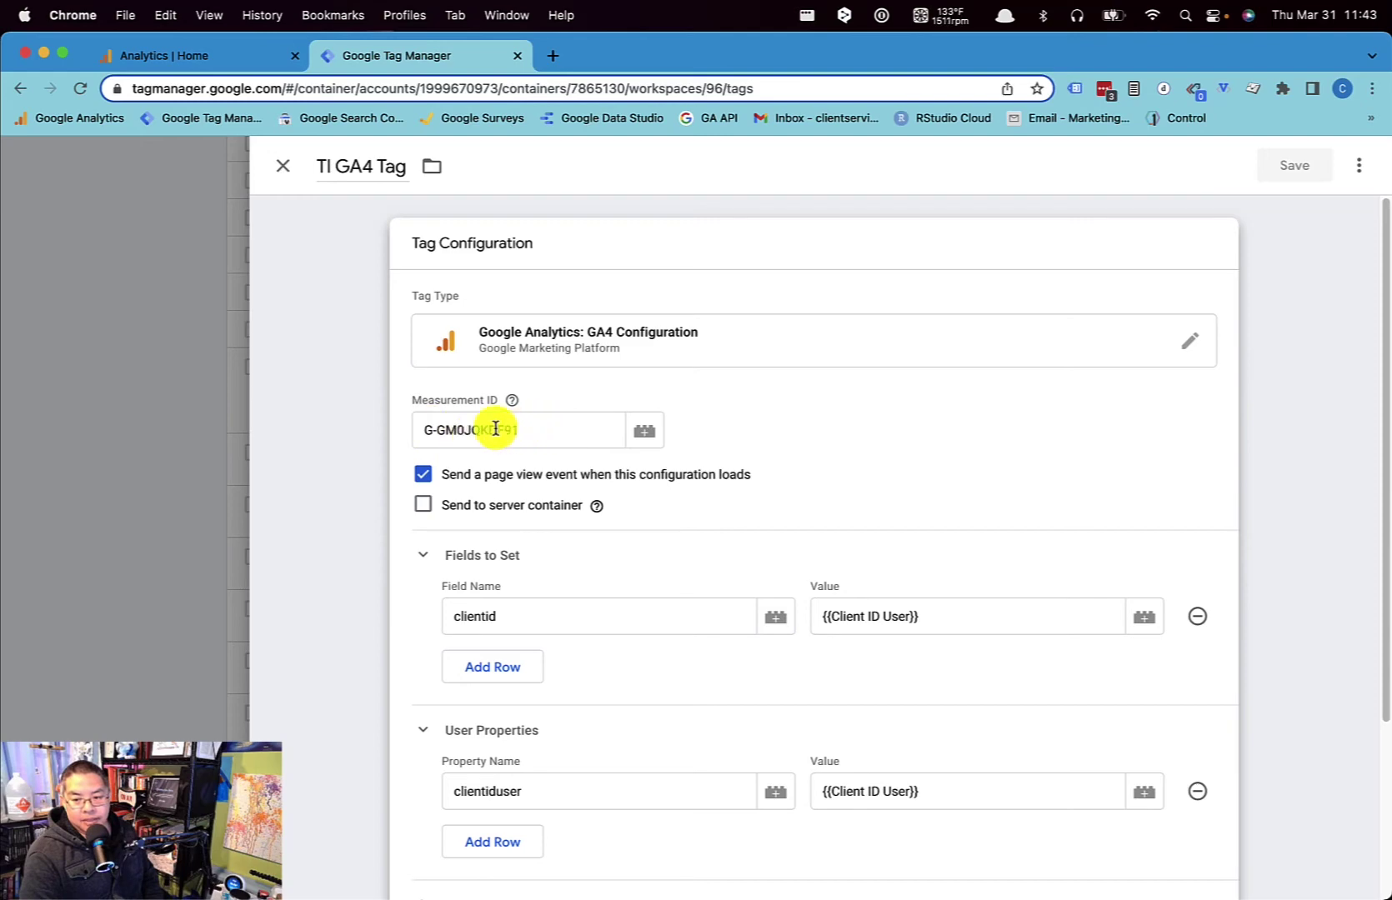
pyautogui.click(439, 432)
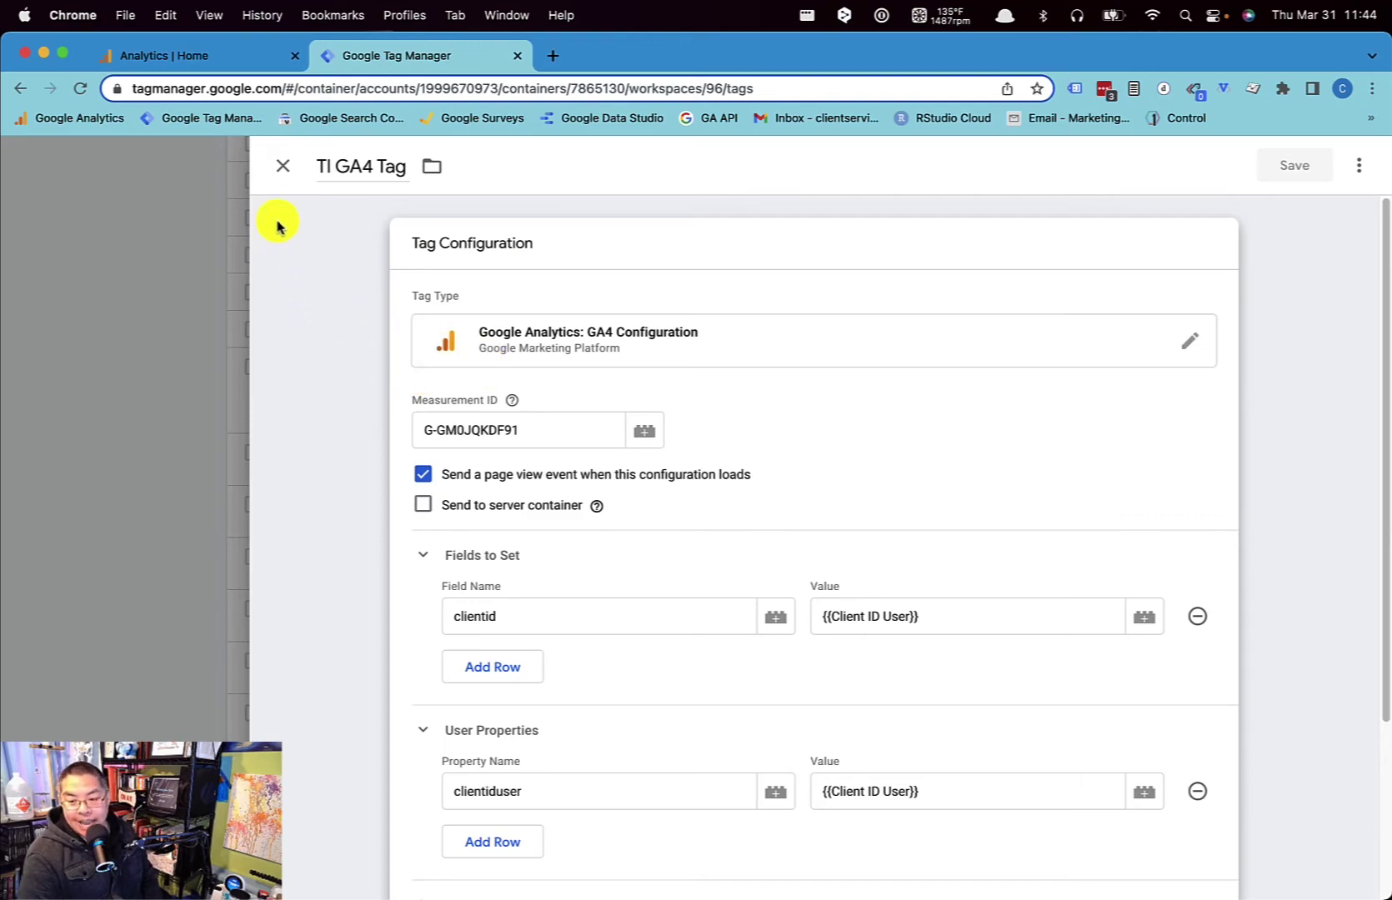
# Close the TI GA4 Tag editor and scroll back to the top of the Tags list
pyautogui.click(282, 166)
pyautogui.scroll(10, 403, 549)
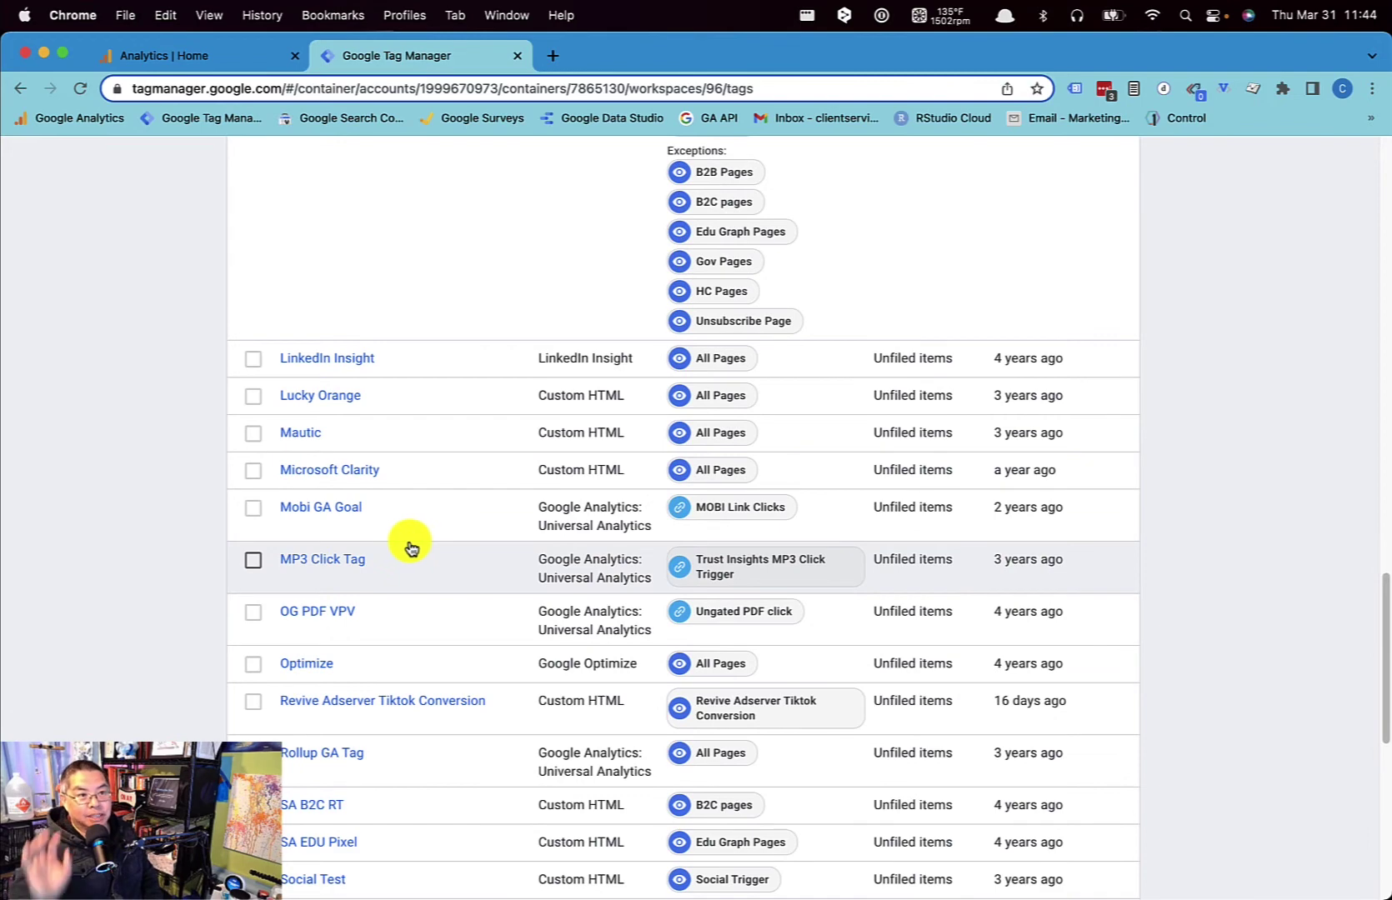
pyautogui.scroll(-10, 430, 434)
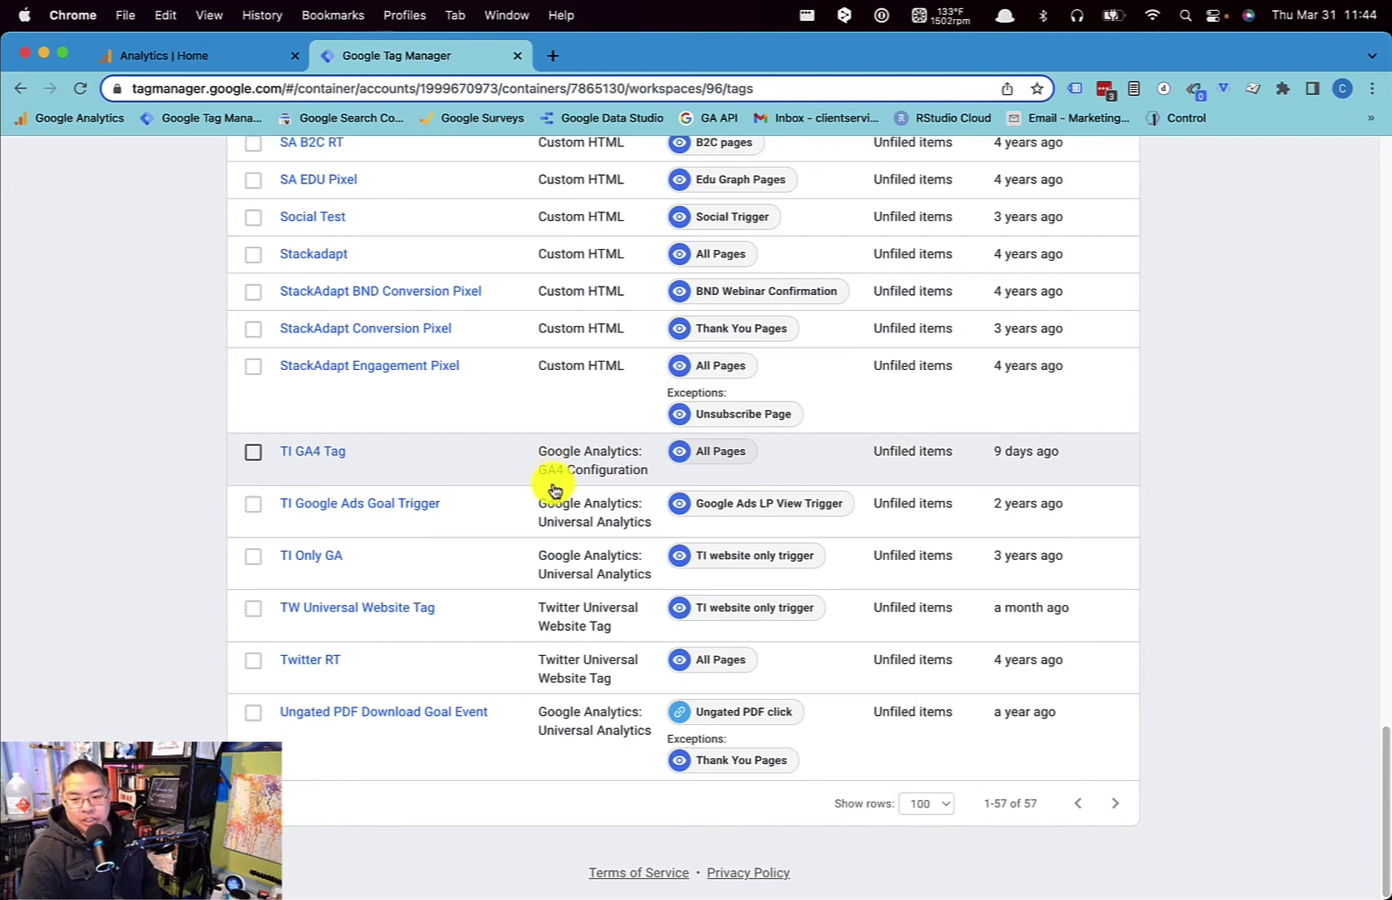
pyautogui.scroll(20, 555, 482)
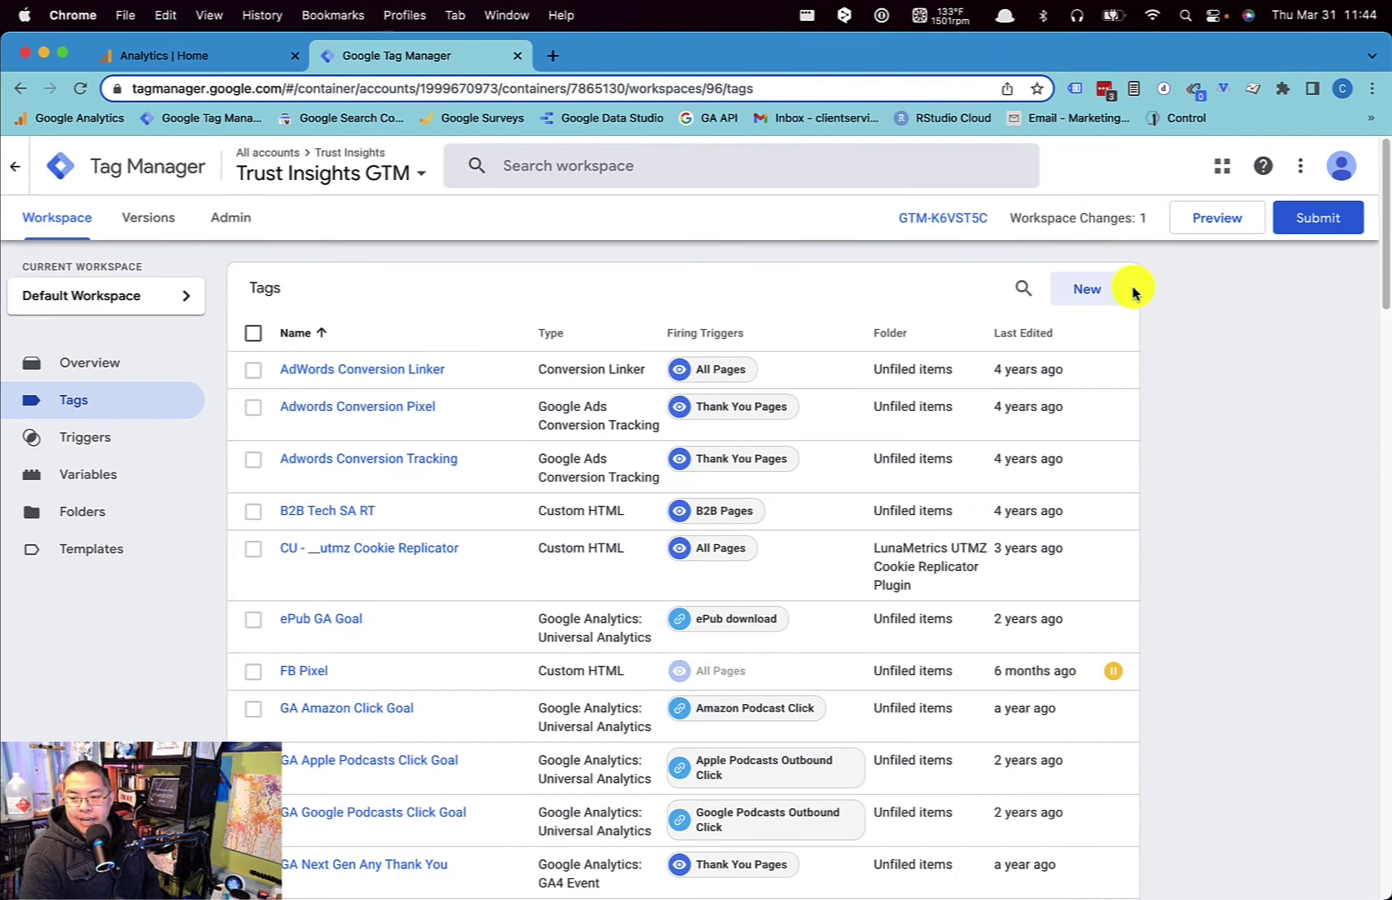
# Create a new tag titled 'GA4 Amazon Book Click Conversion' and bring up its tag type choices
pyautogui.click(1093, 292)
pyautogui.click(399, 167)
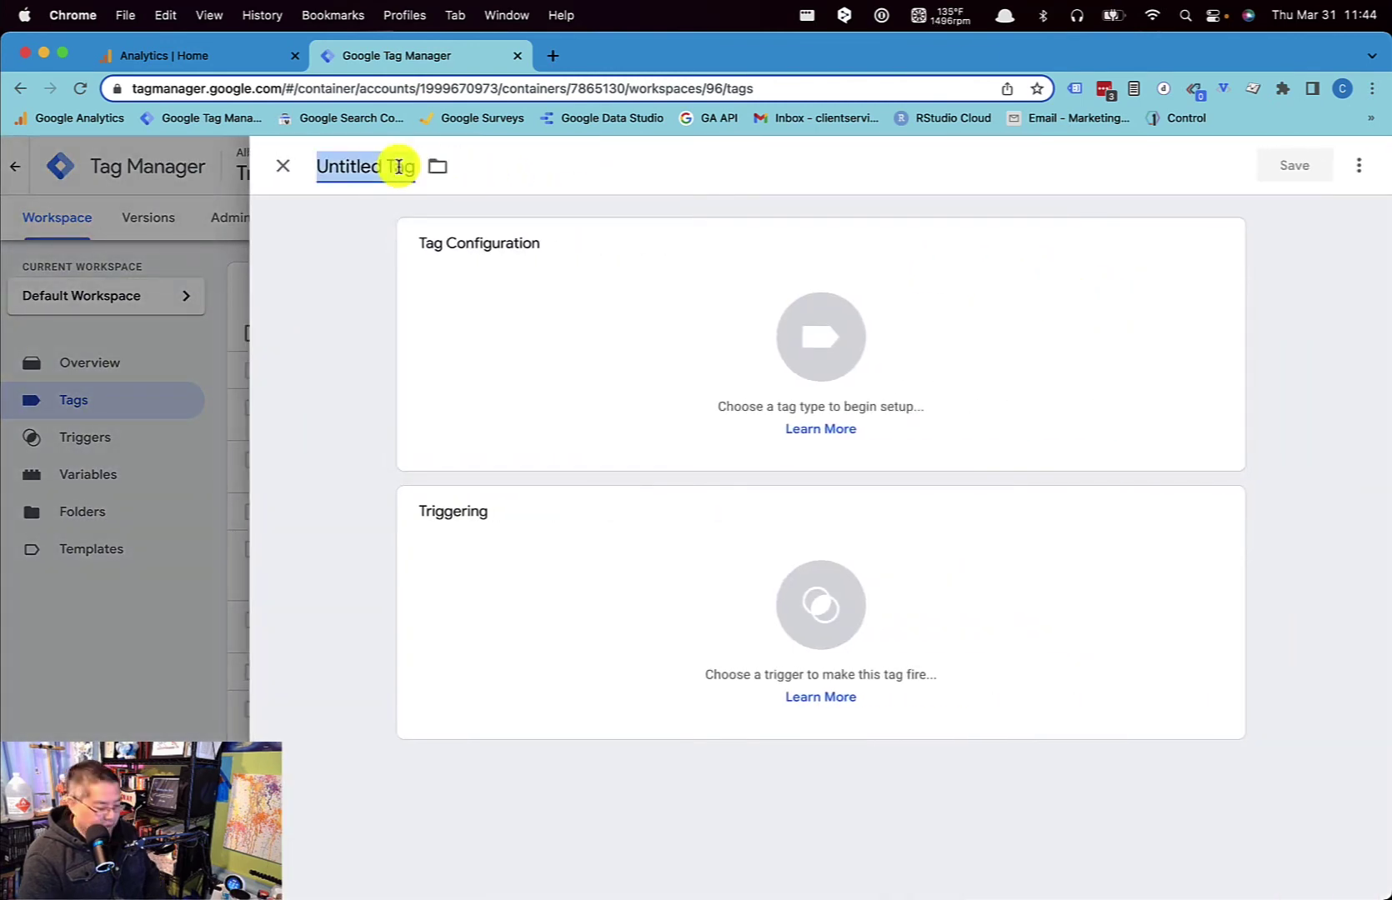
pyautogui.write('F')
pyautogui.press('BackSpace')
pyautogui.write('GA4 A')
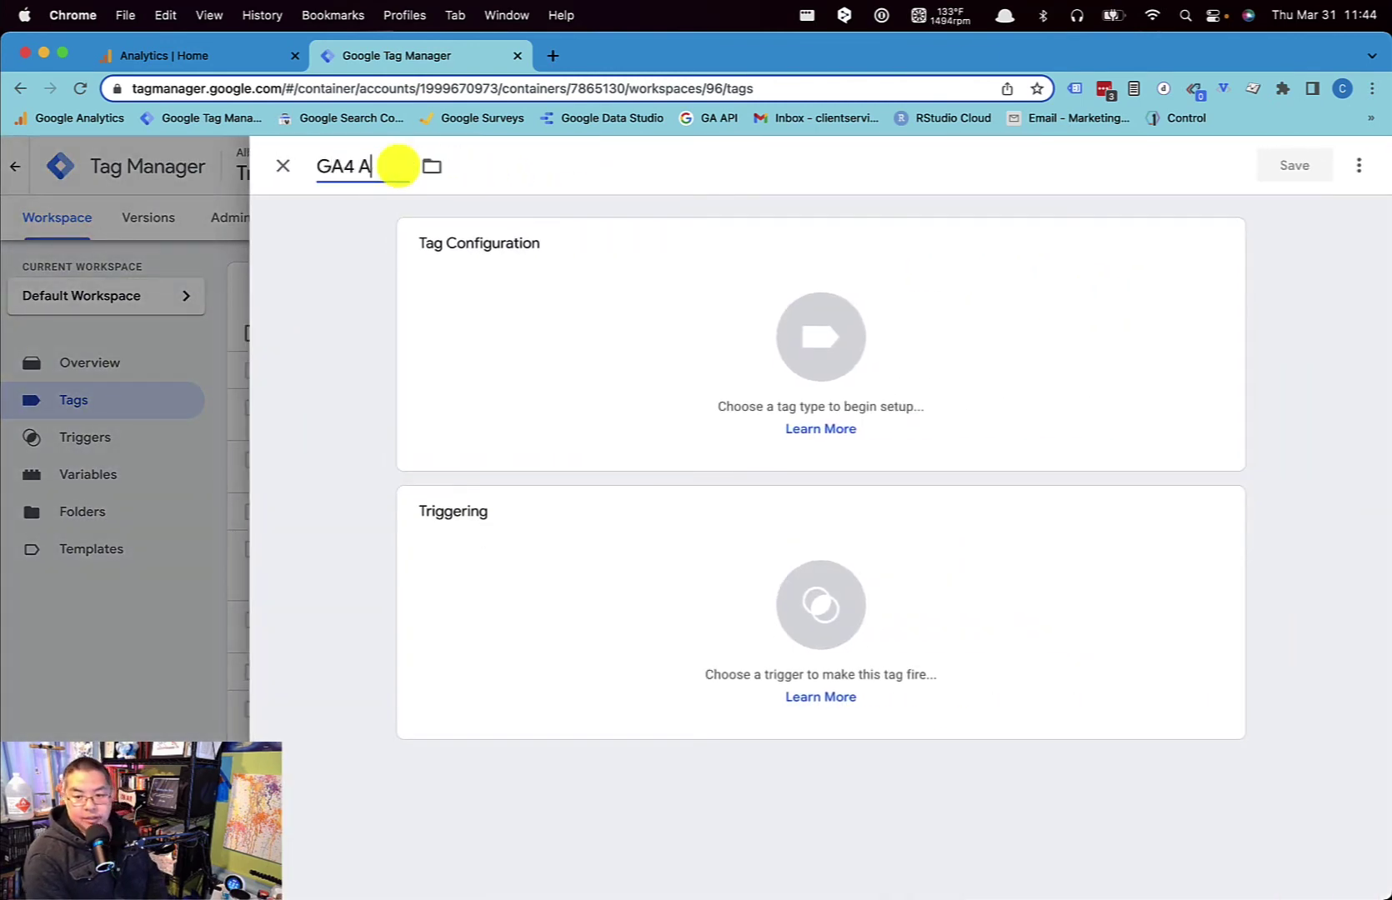
pyautogui.write('mazon Book Click Conversion')
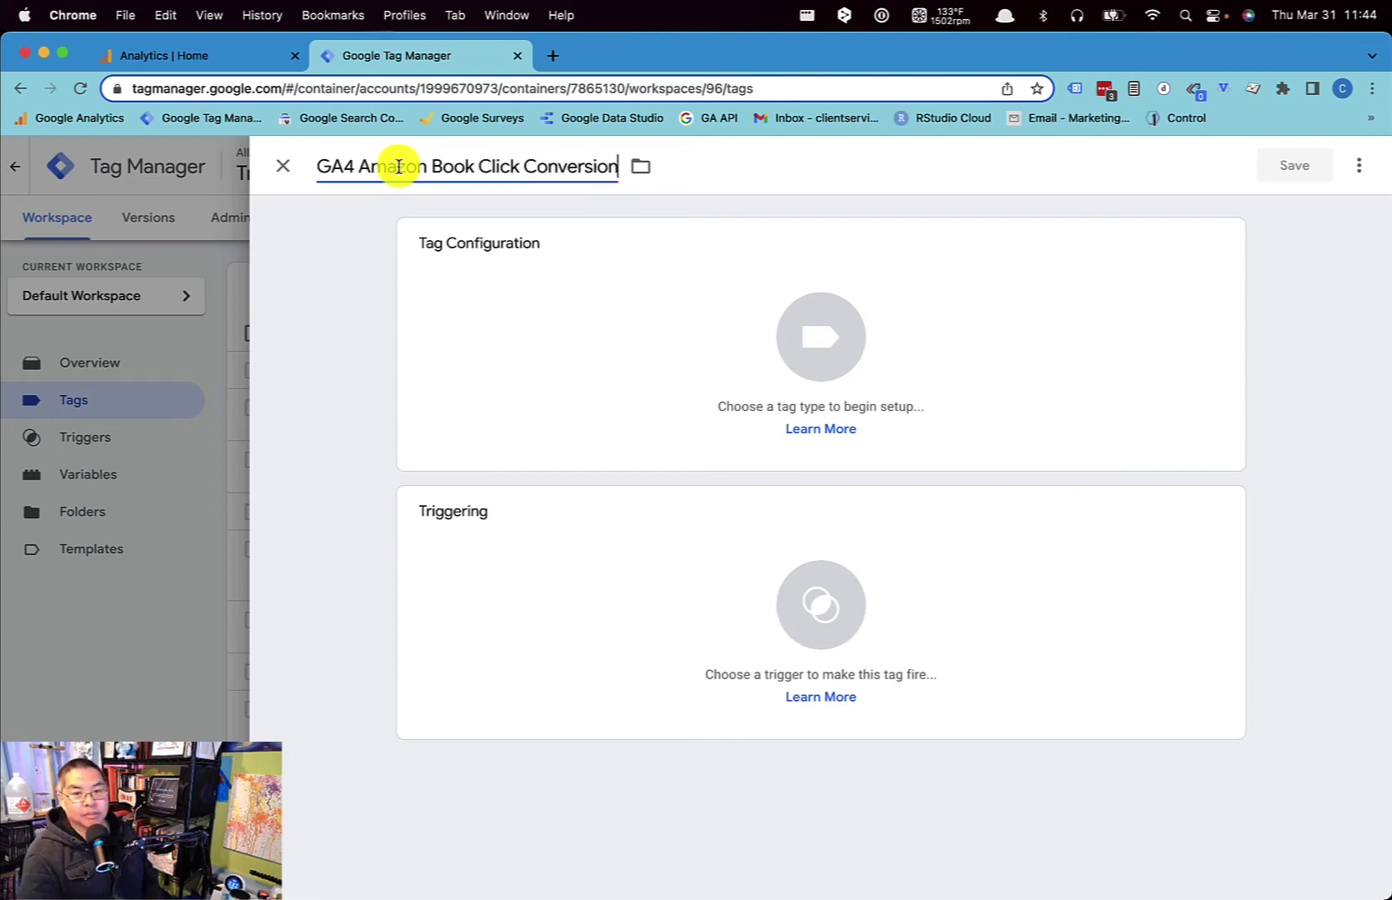
pyautogui.click(602, 355)
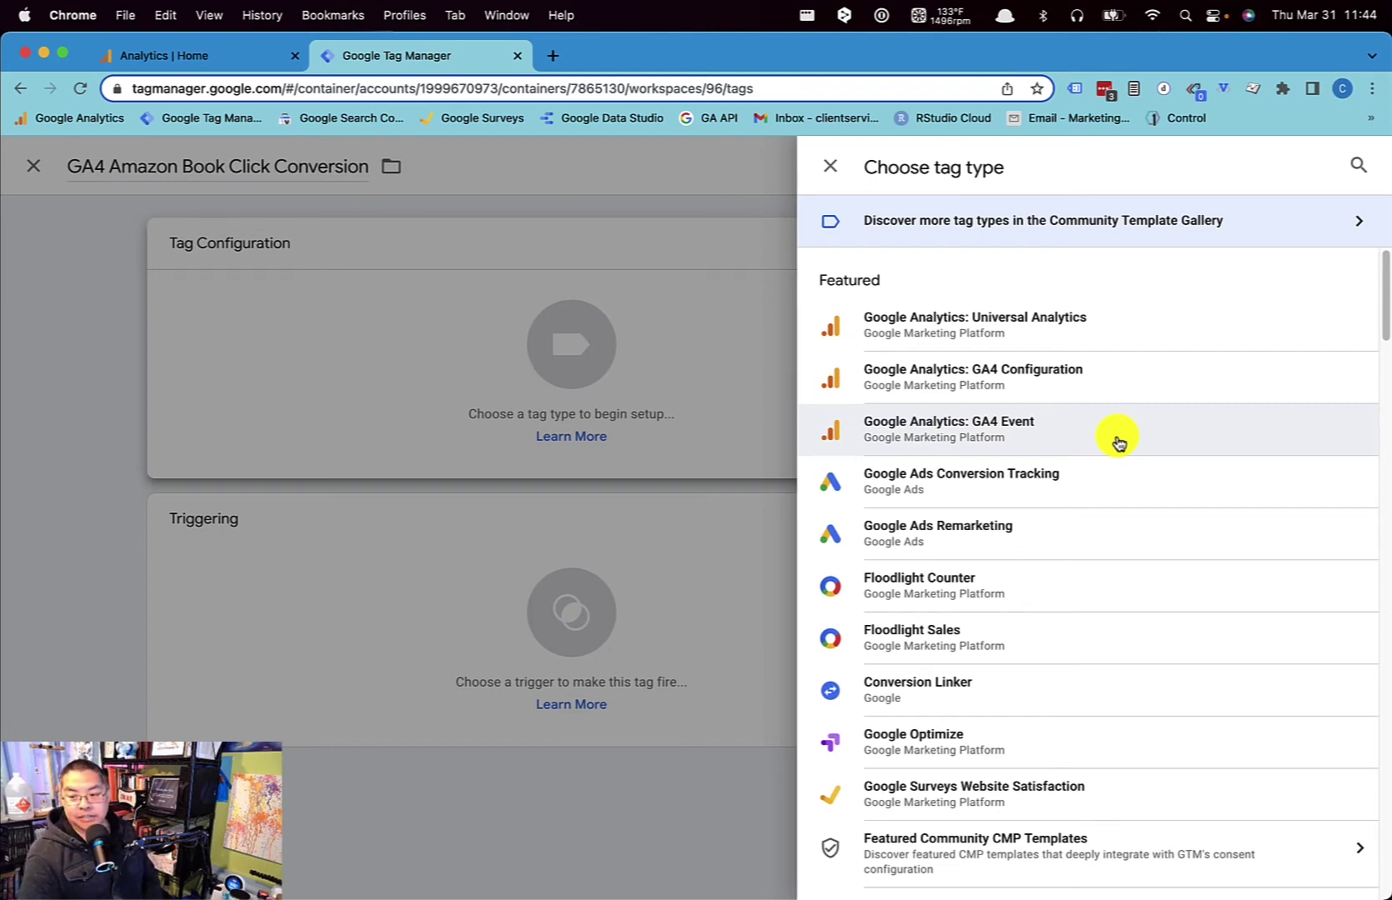
# Set tag type Google Analytics: GA4 Event, configuration tag TI GA4 Tag, event name amazon_book_click_conversion
pyautogui.click(1118, 442)
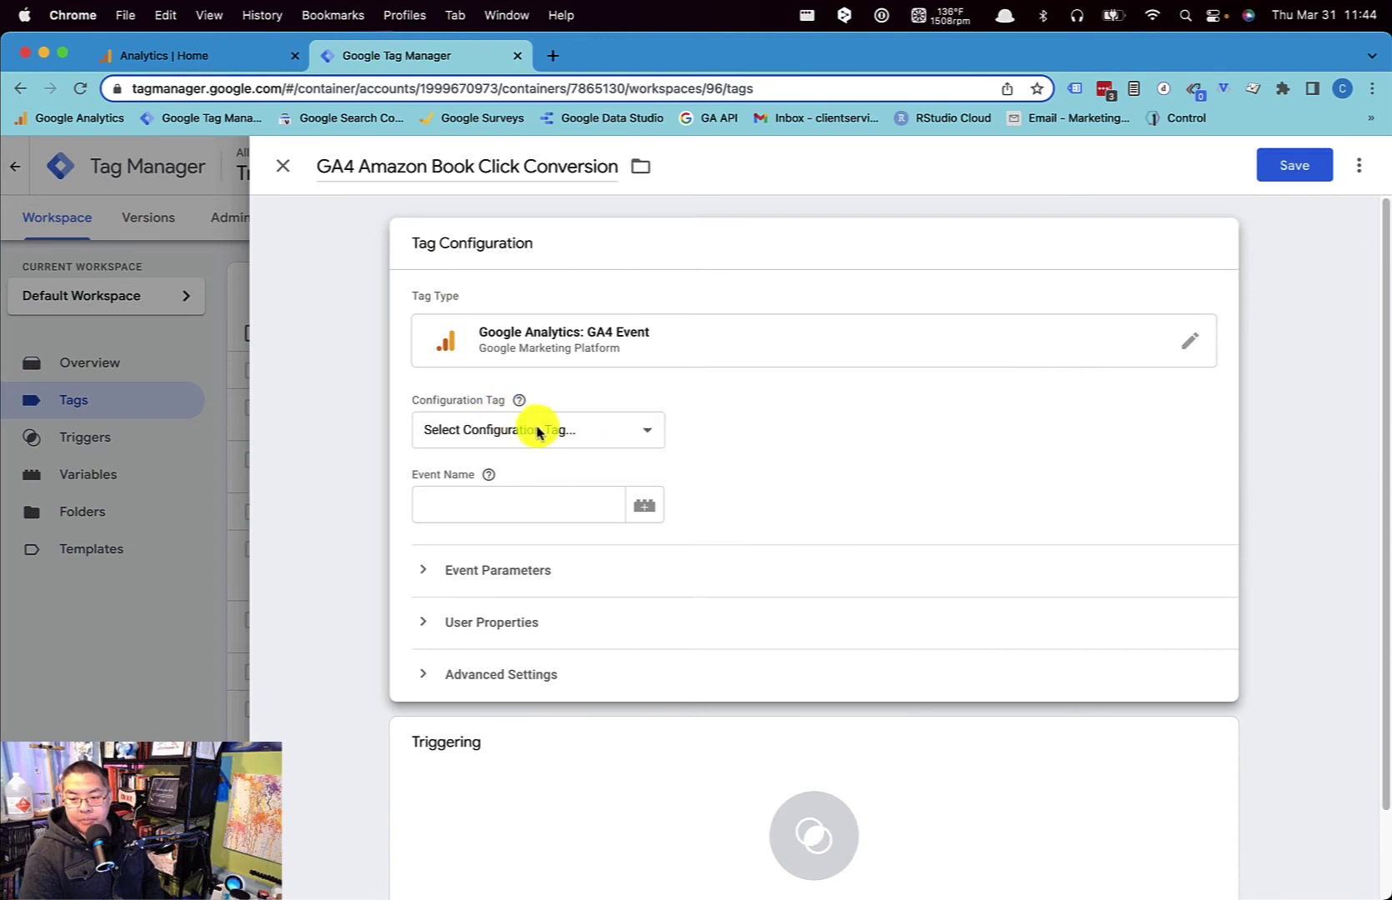
pyautogui.click(537, 431)
pyautogui.click(551, 473)
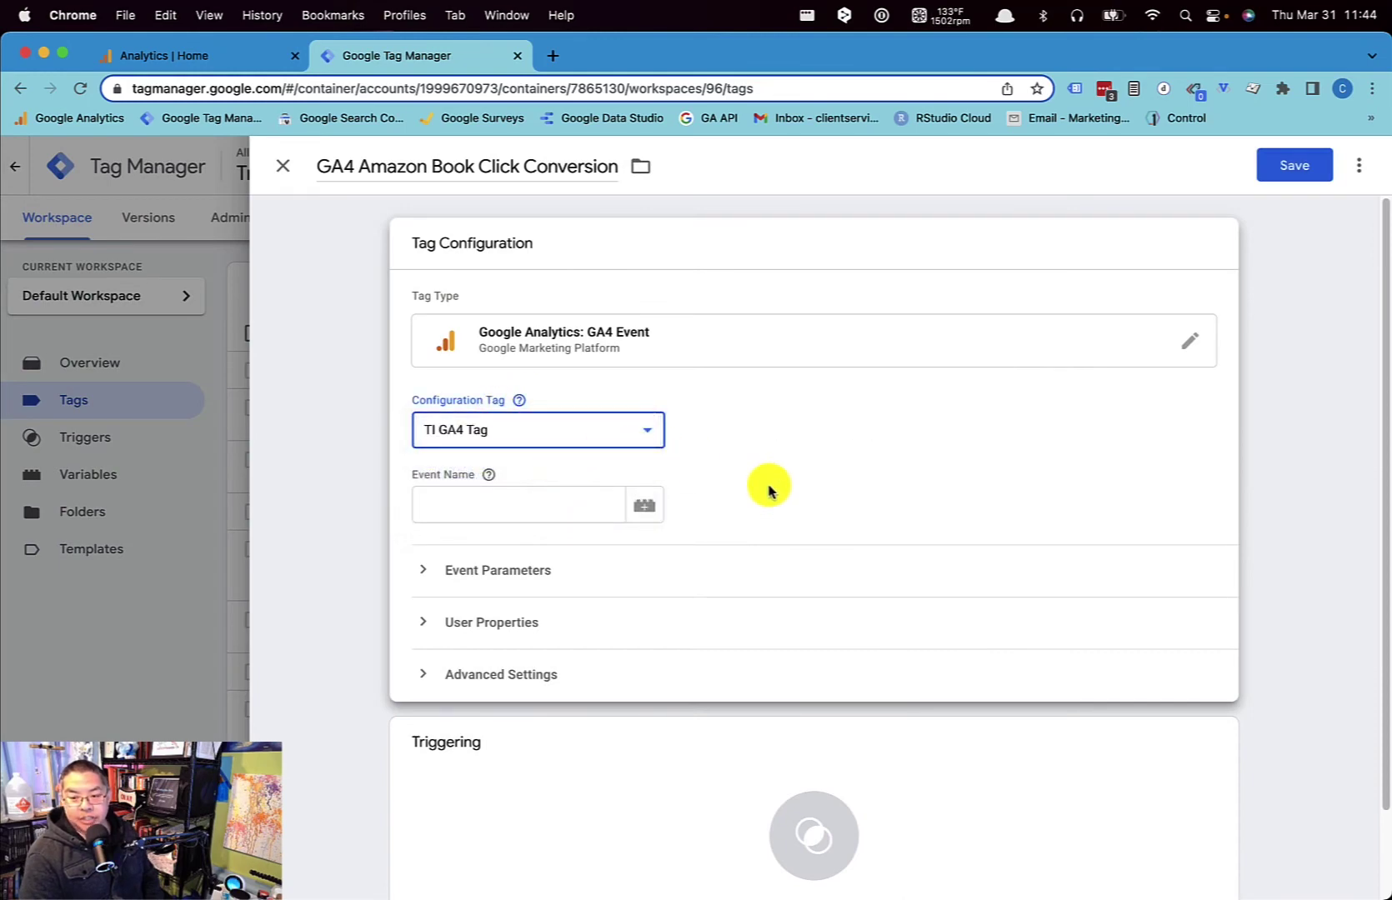
pyautogui.click(554, 511)
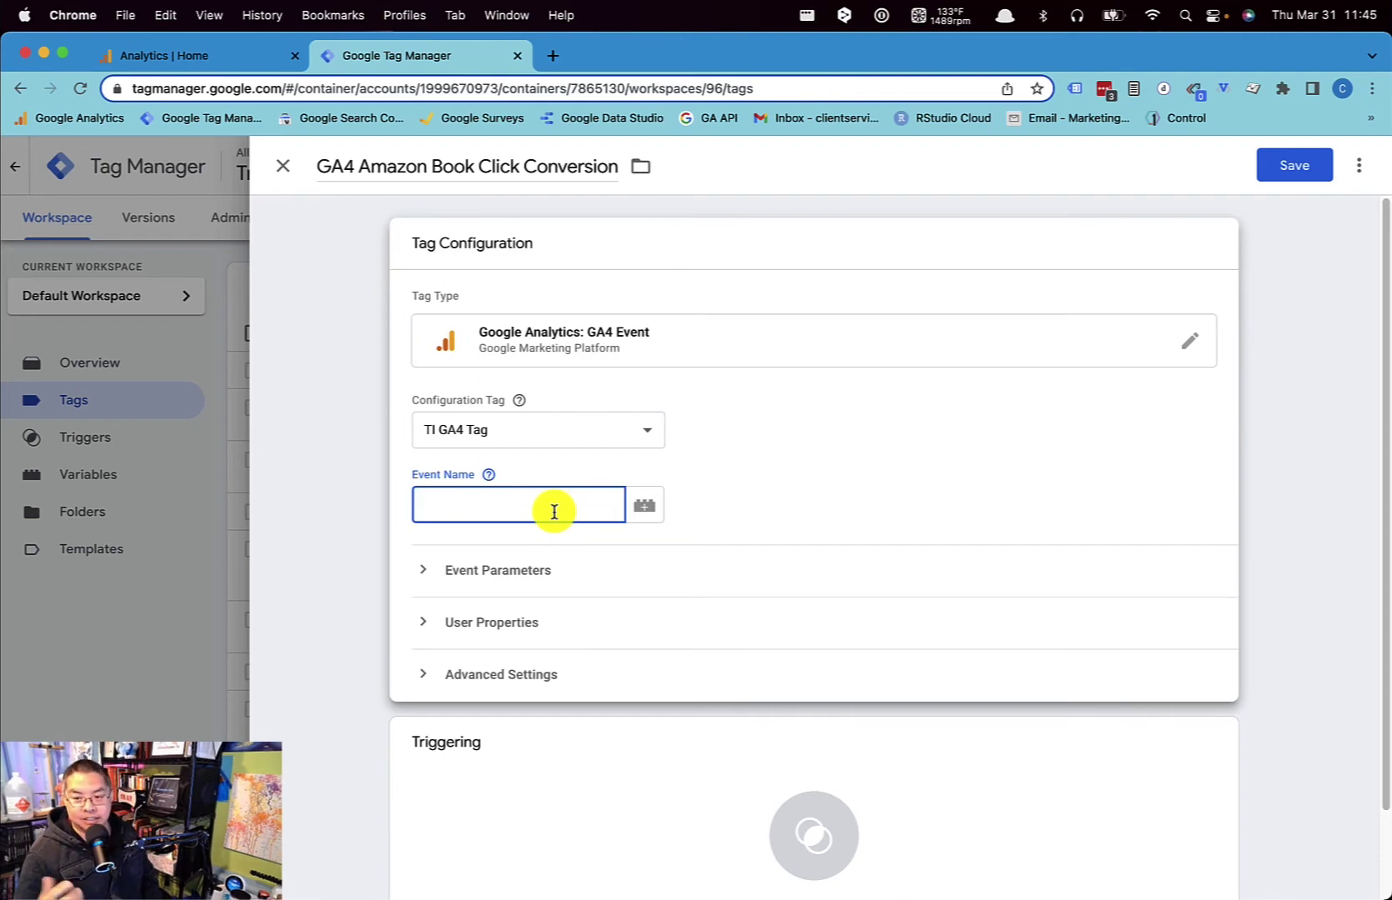
pyautogui.write('amaz')
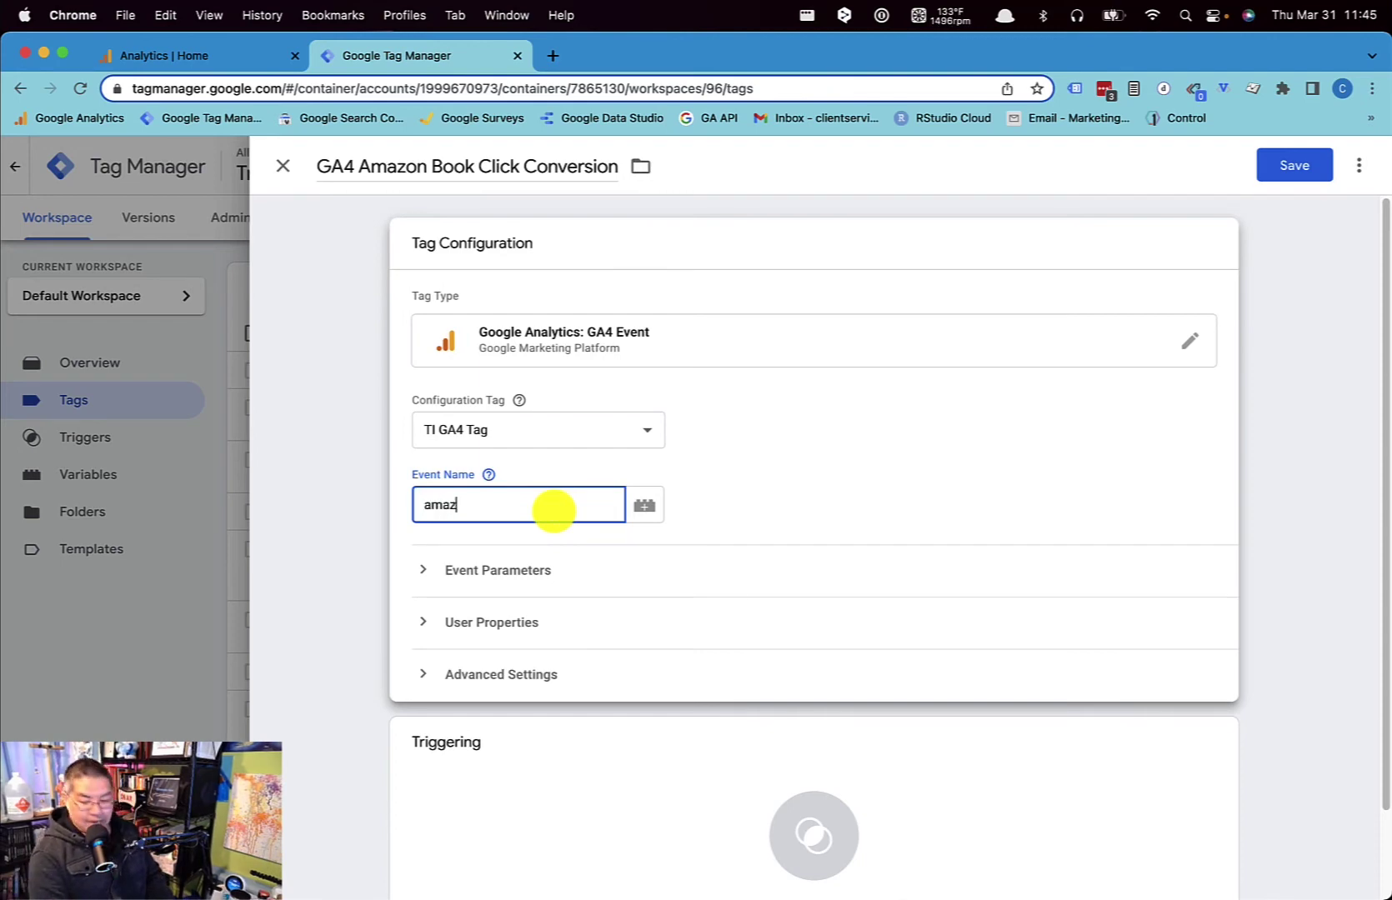
pyautogui.write('on_book_clic')
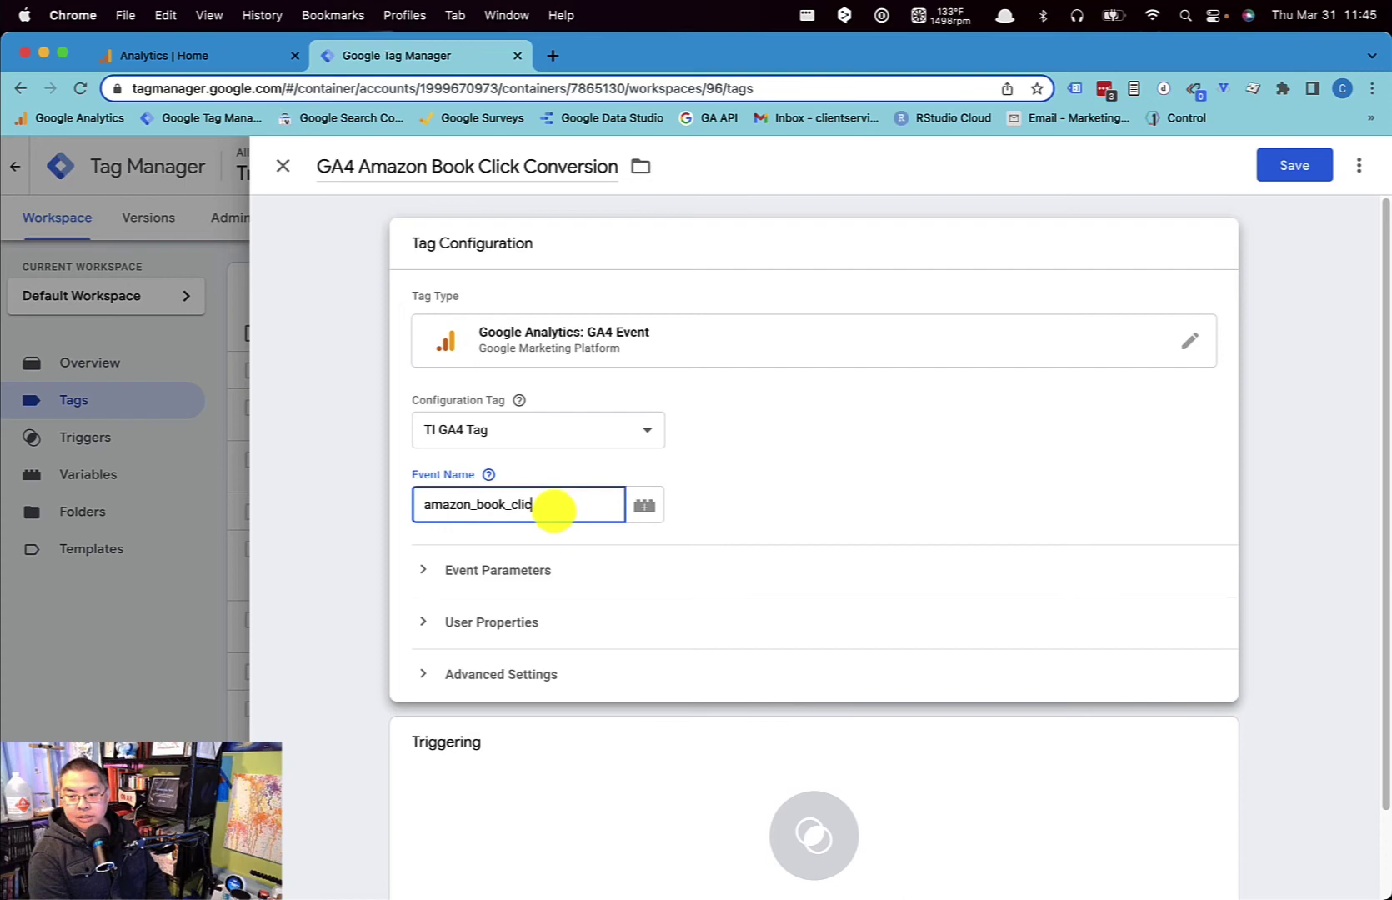
pyautogui.write('k_conversion')
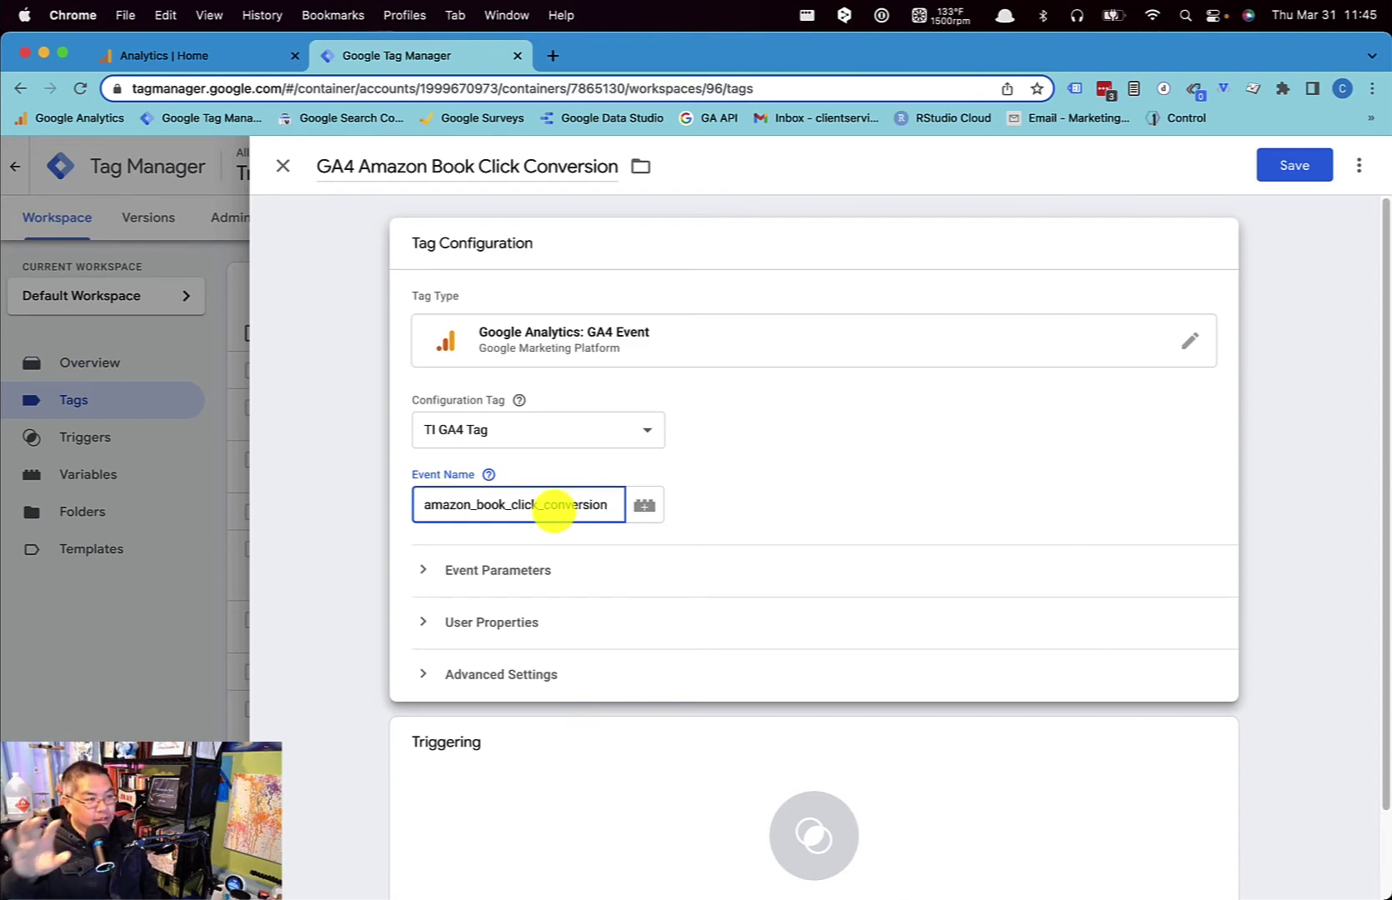
pyautogui.click(507, 559)
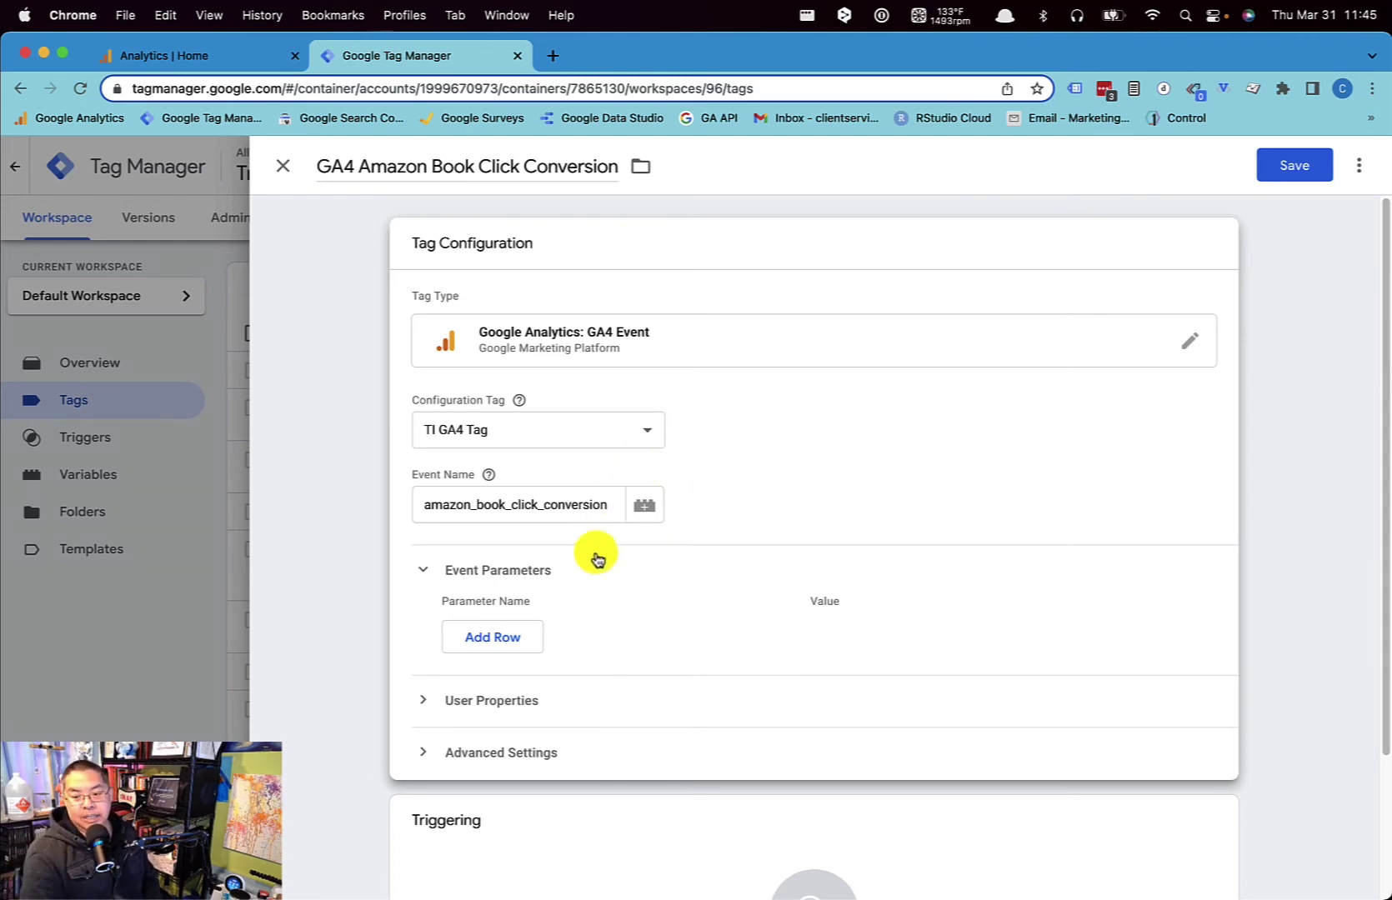
# Add two event parameter rows: currency = USD and value = 1
pyautogui.click(500, 637)
pyautogui.click(542, 627)
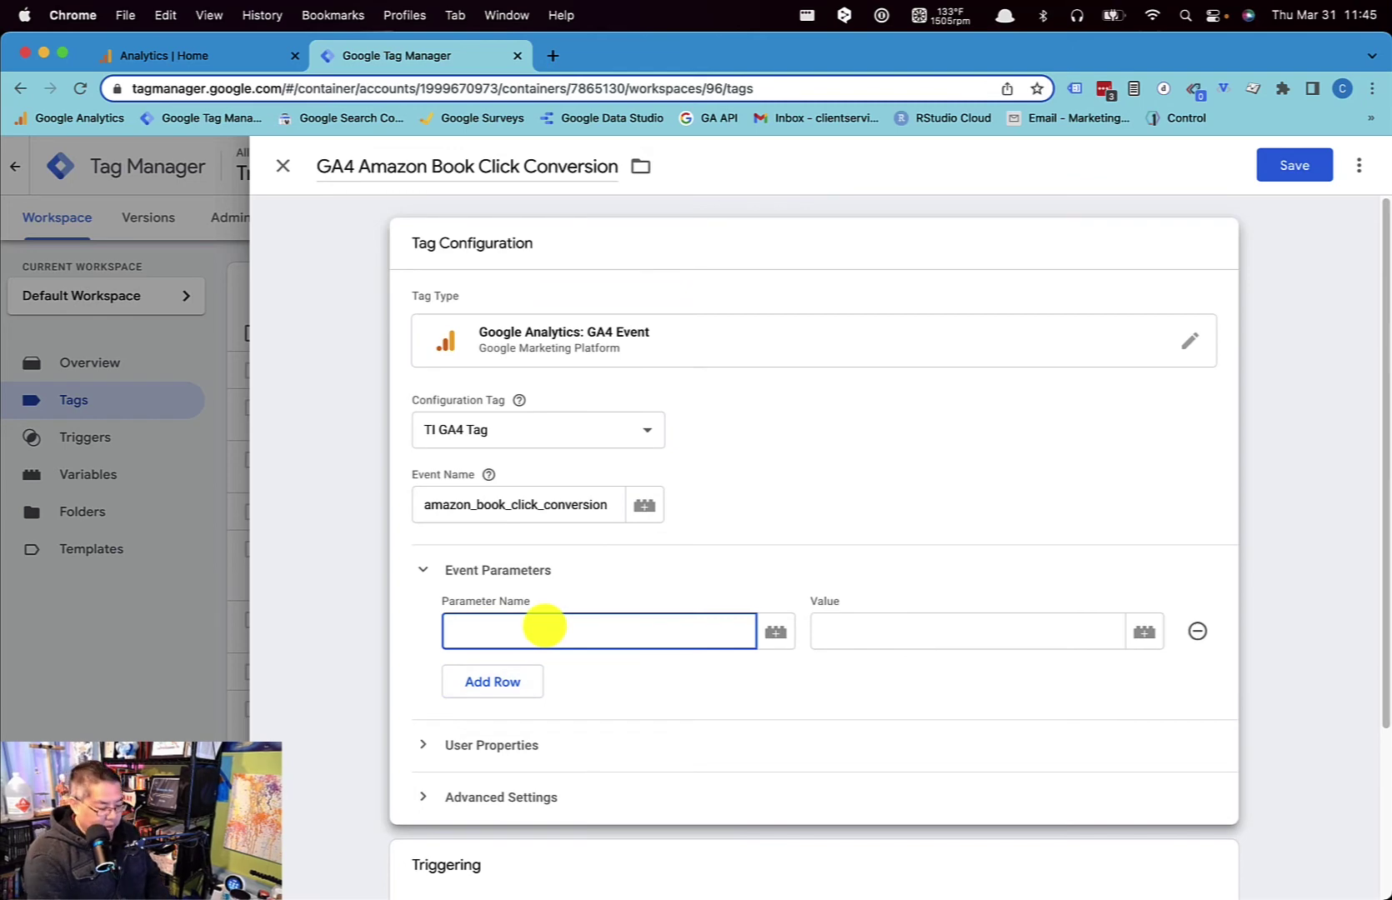
pyautogui.write('currency')
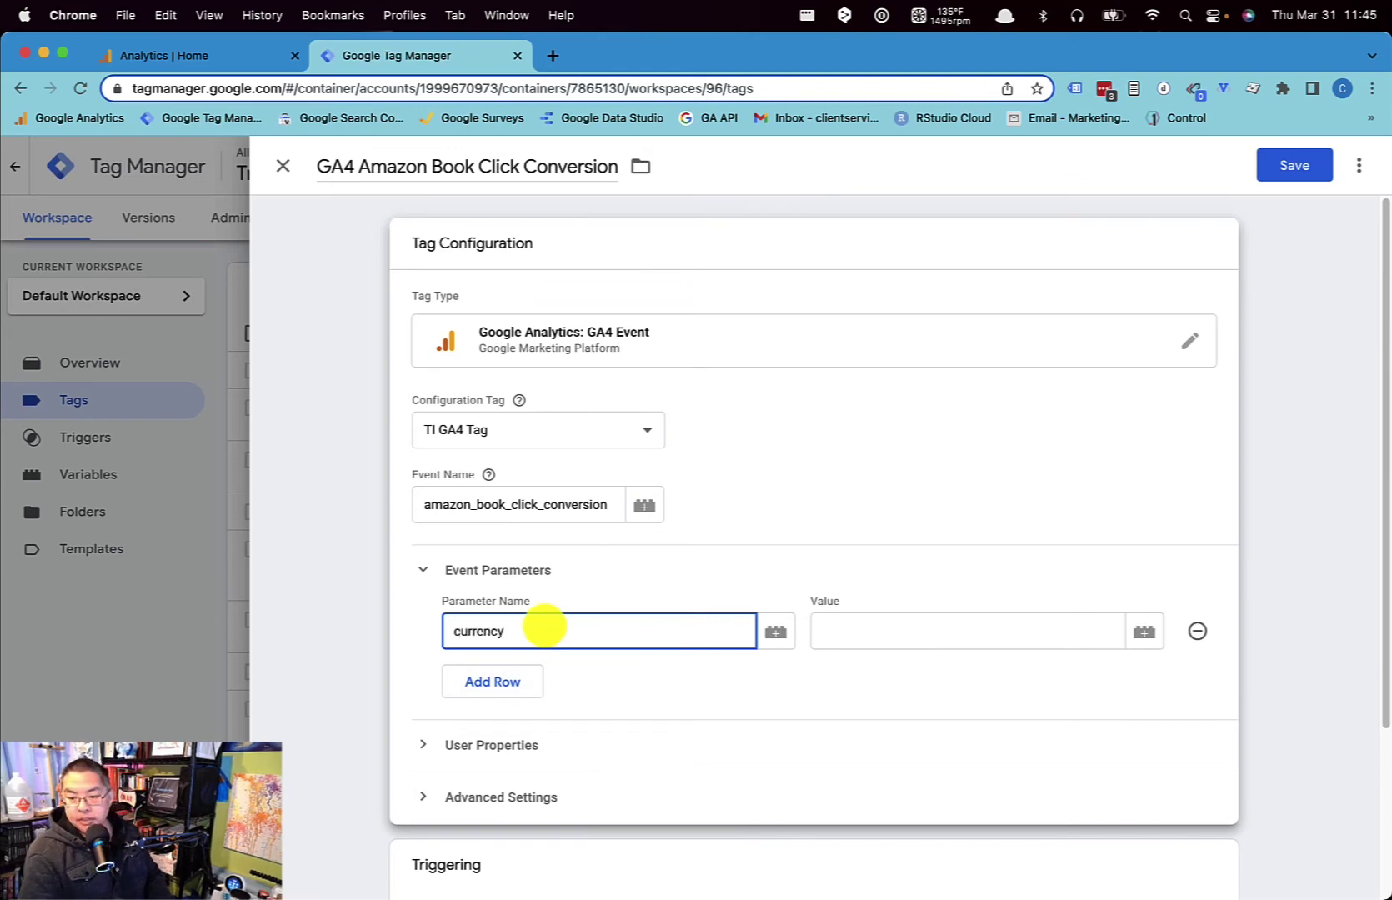
pyautogui.click(836, 632)
pyautogui.write('USD')
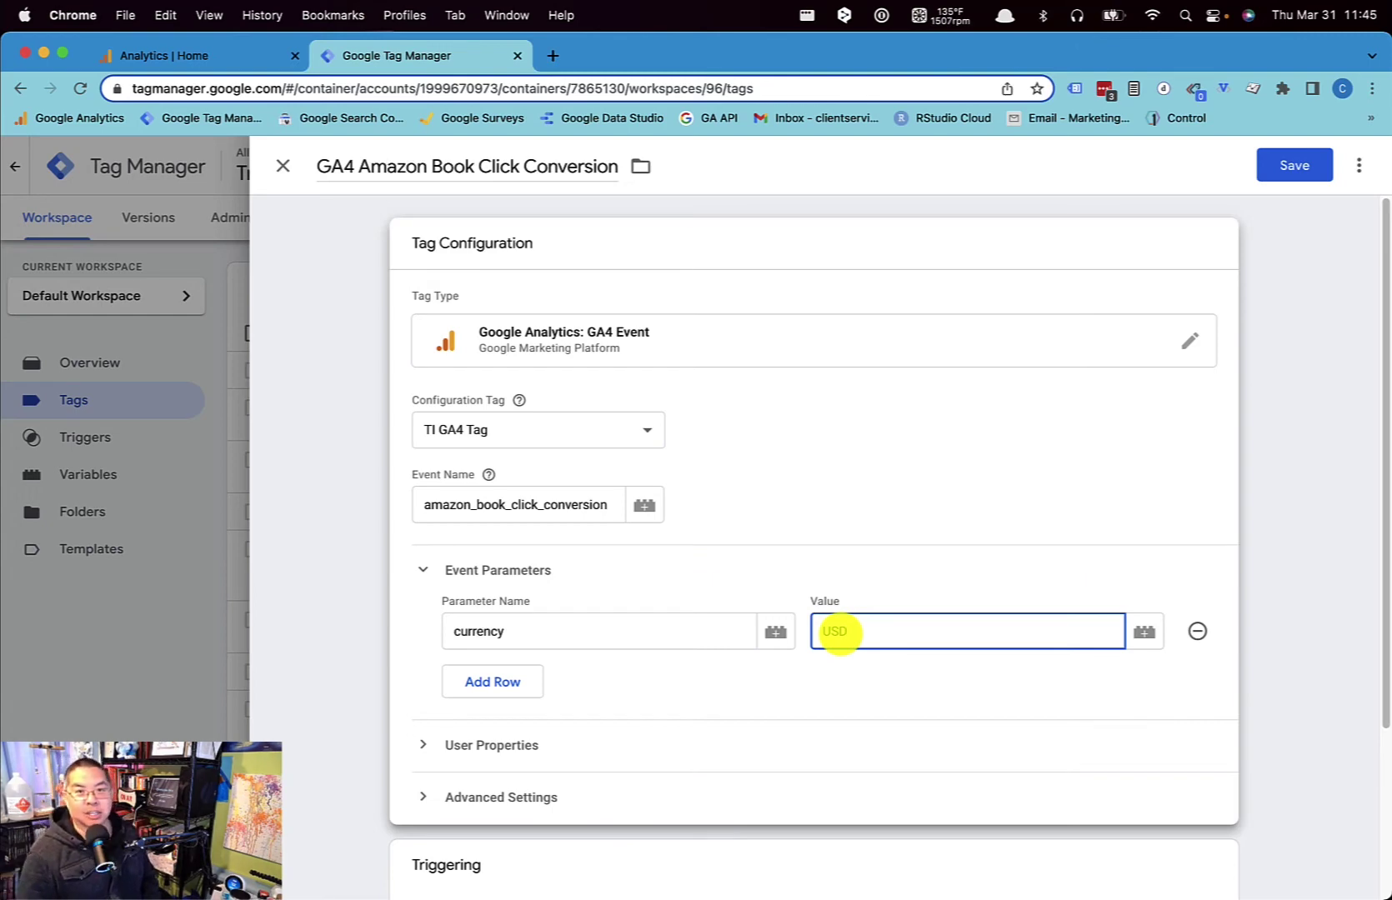
pyautogui.click(495, 684)
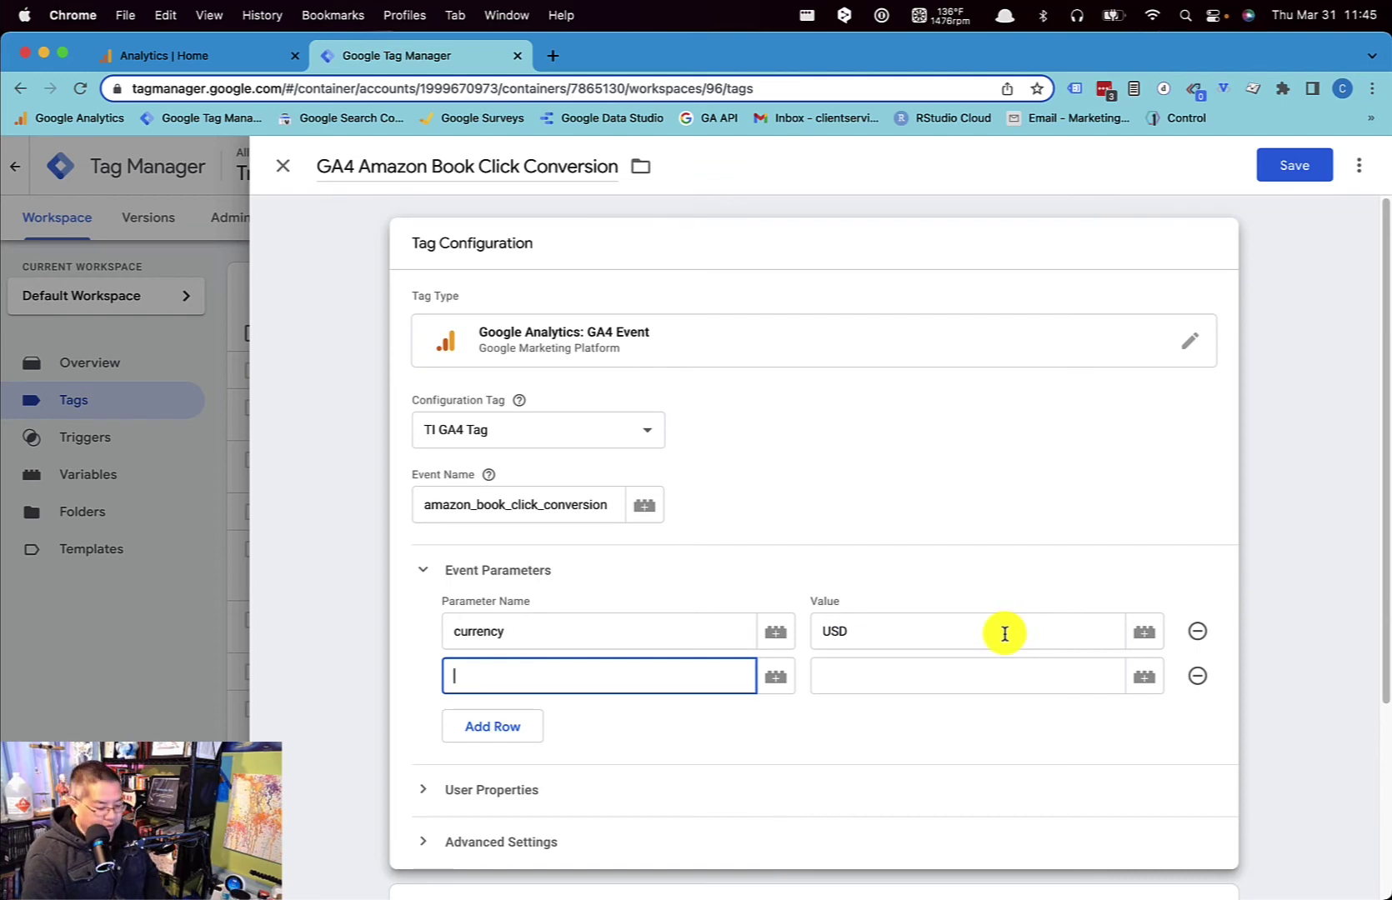
pyautogui.write('value')
pyautogui.click(989, 672)
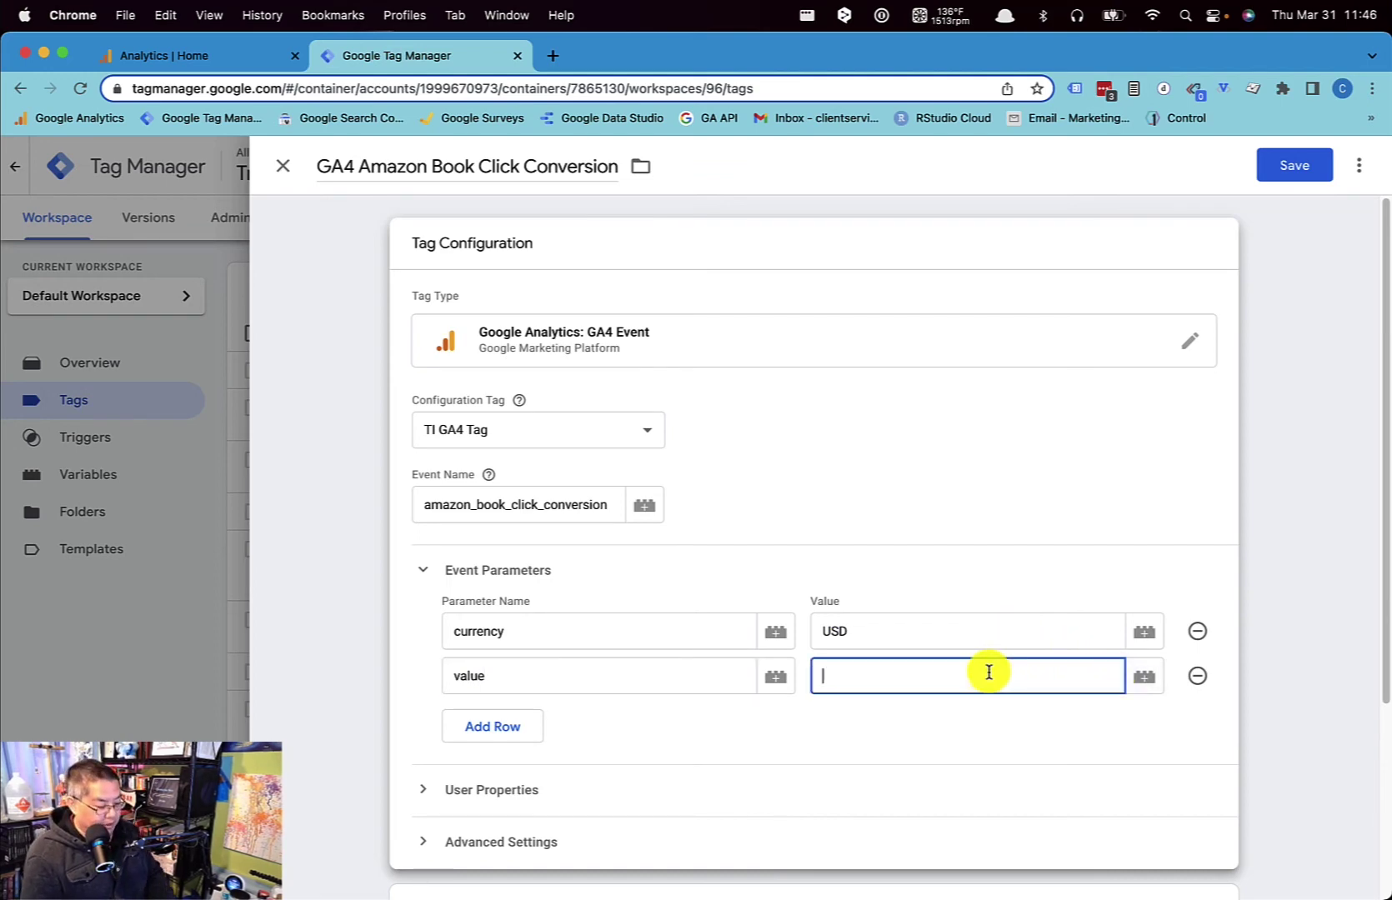
pyautogui.write('1')
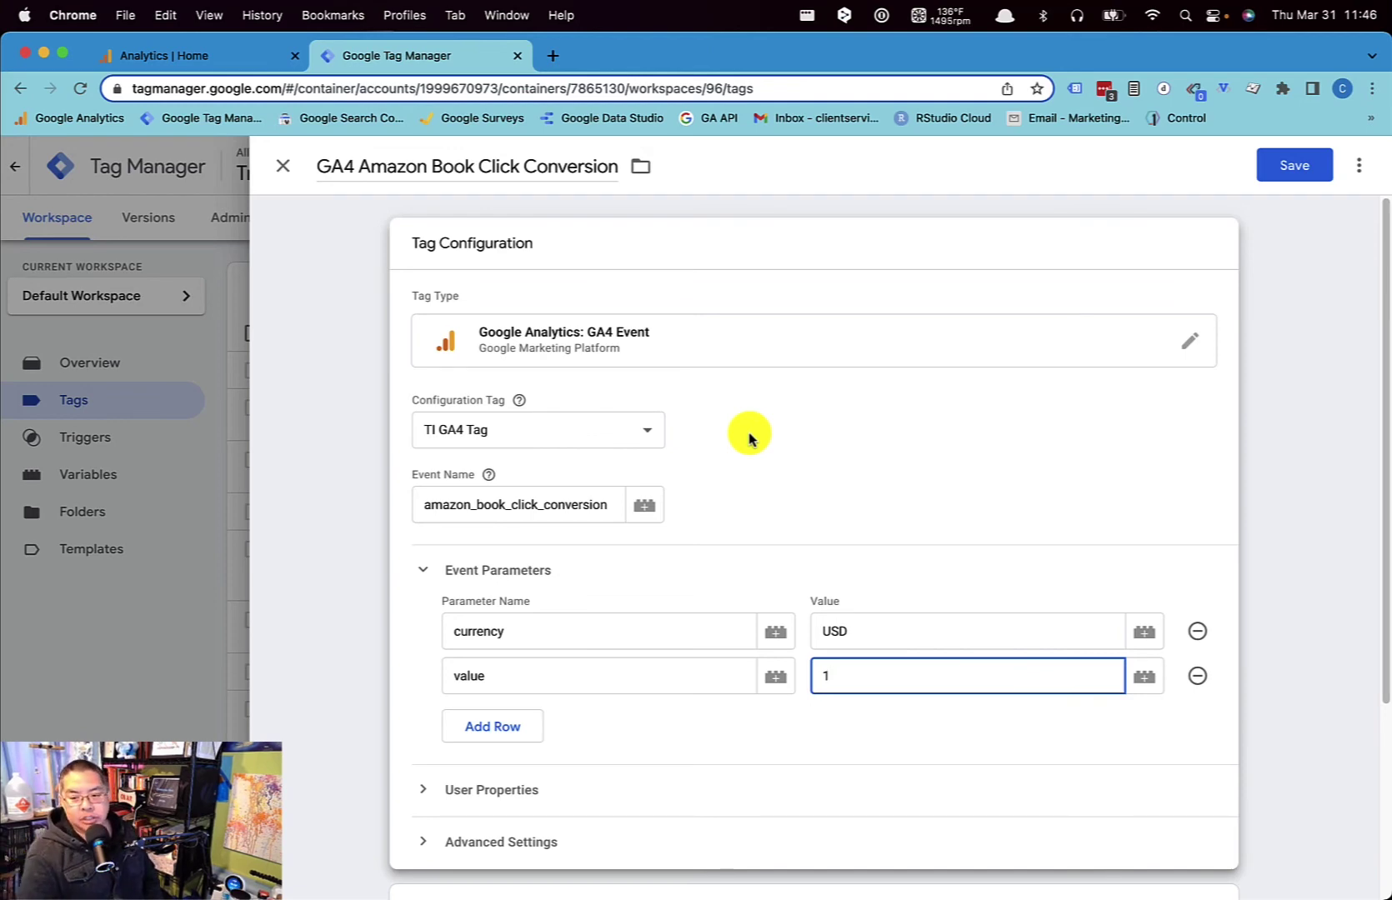
pyautogui.scroll(-2, 557, 610)
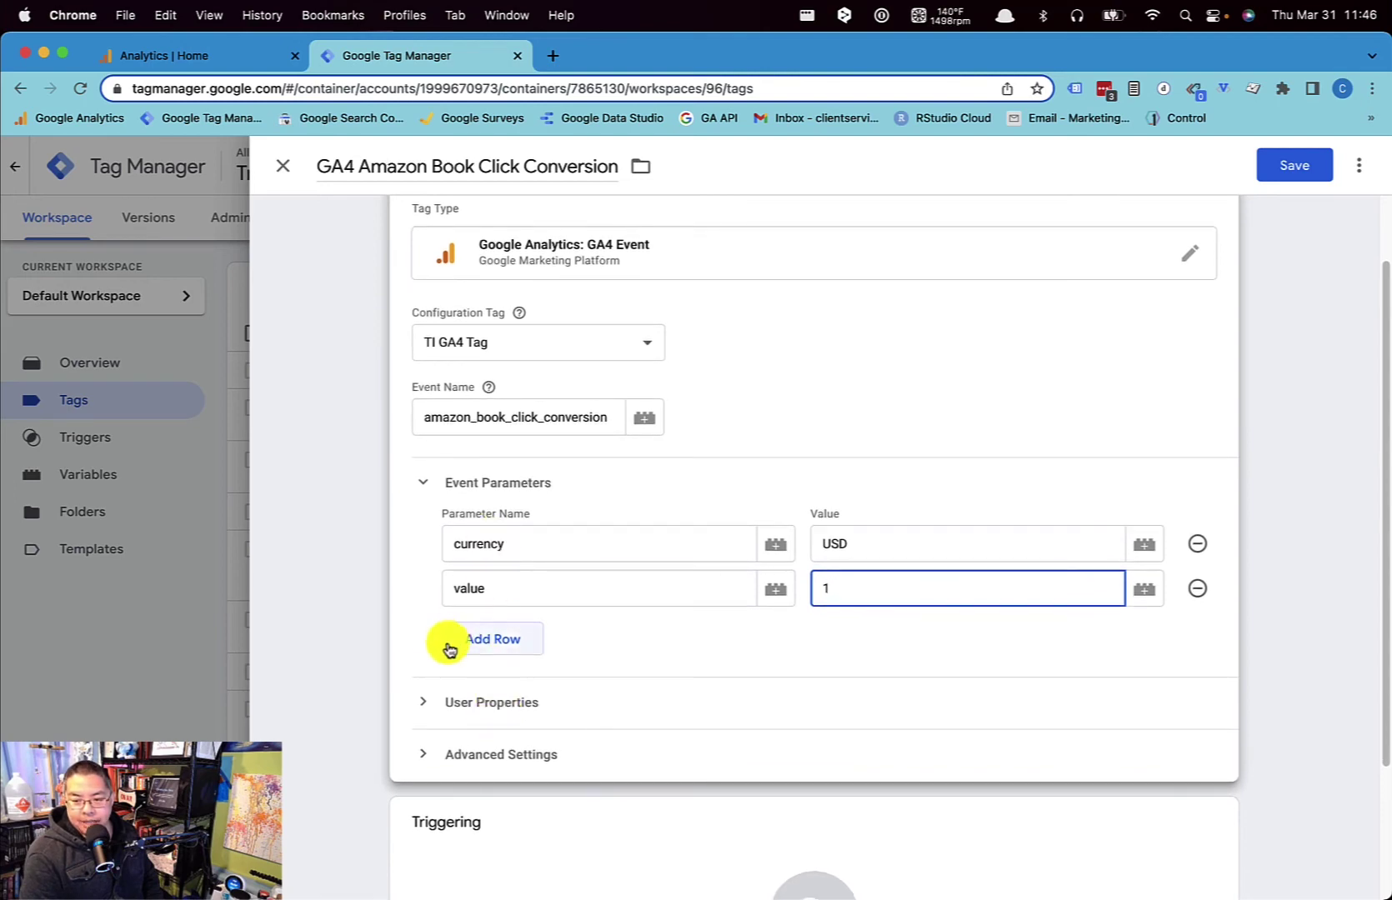
# Under Advanced Settings > Consent Settings, choose 'No additional consent required'
pyautogui.scroll(-1, 467, 667)
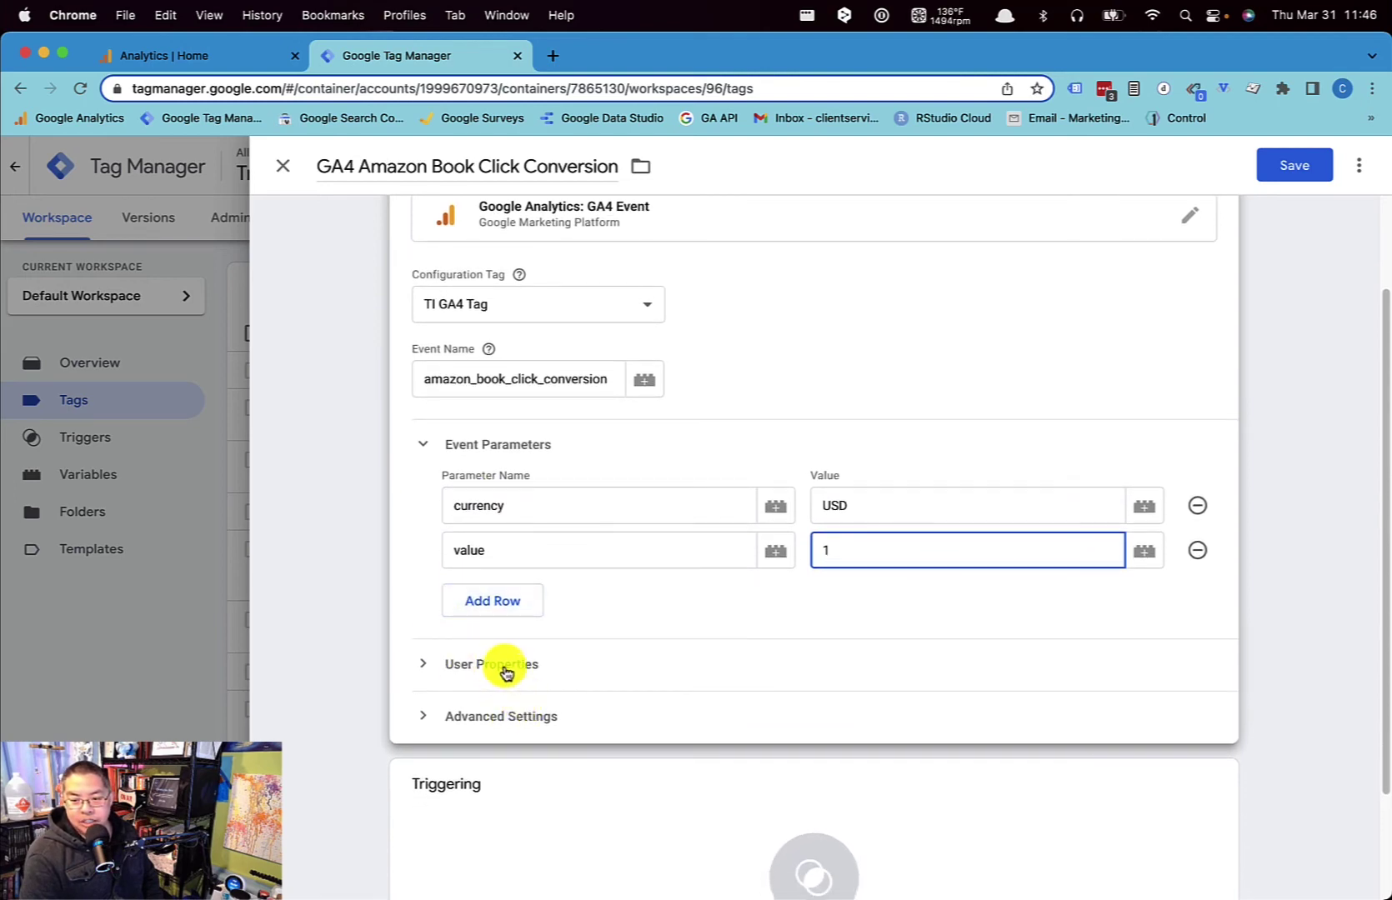
pyautogui.scroll(-1, 500, 676)
pyautogui.click(495, 689)
pyautogui.scroll(-4, 375, 685)
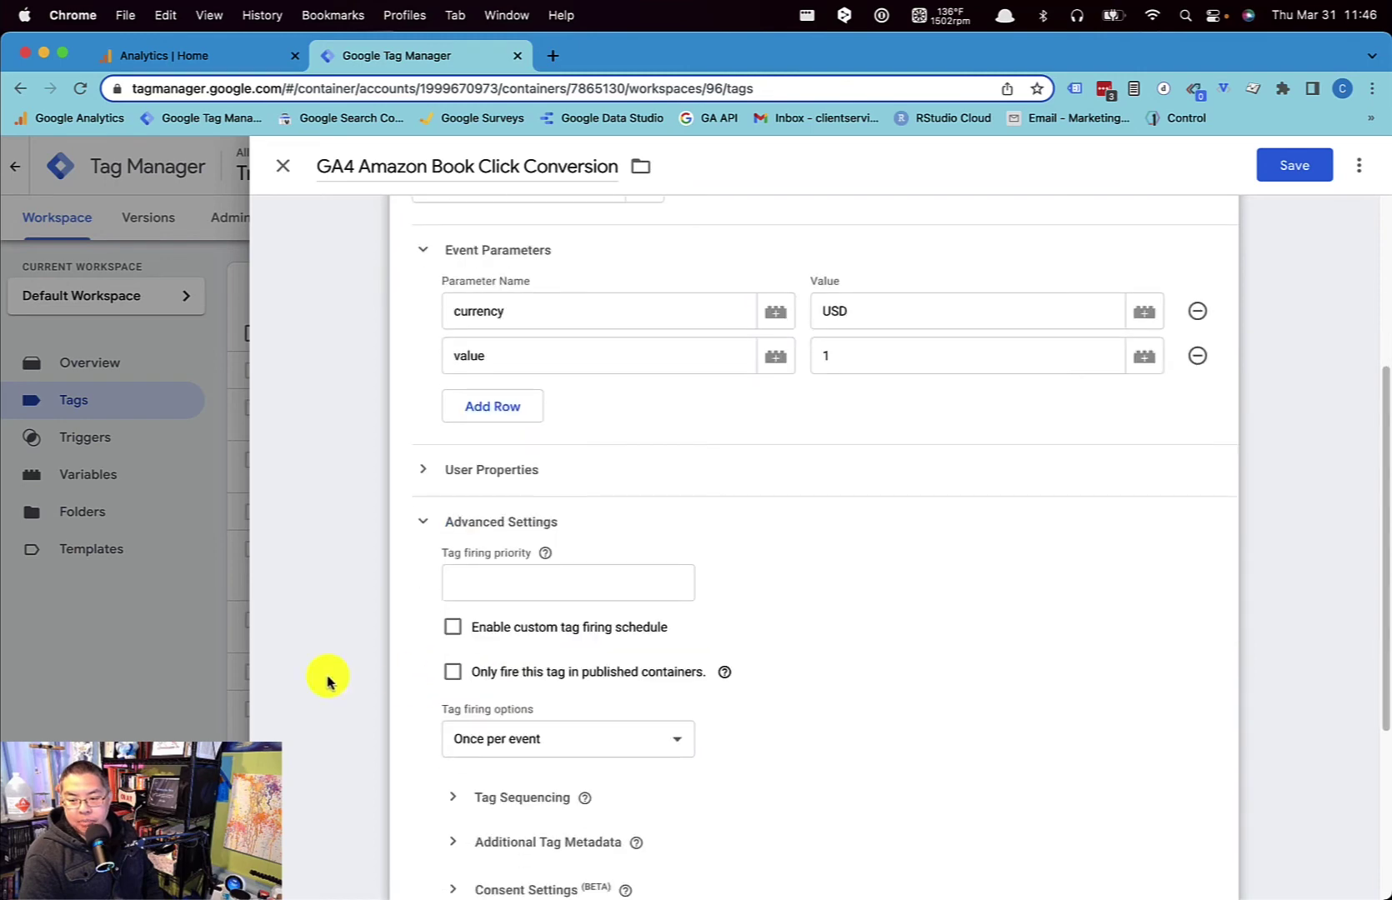
pyautogui.scroll(-3, 383, 682)
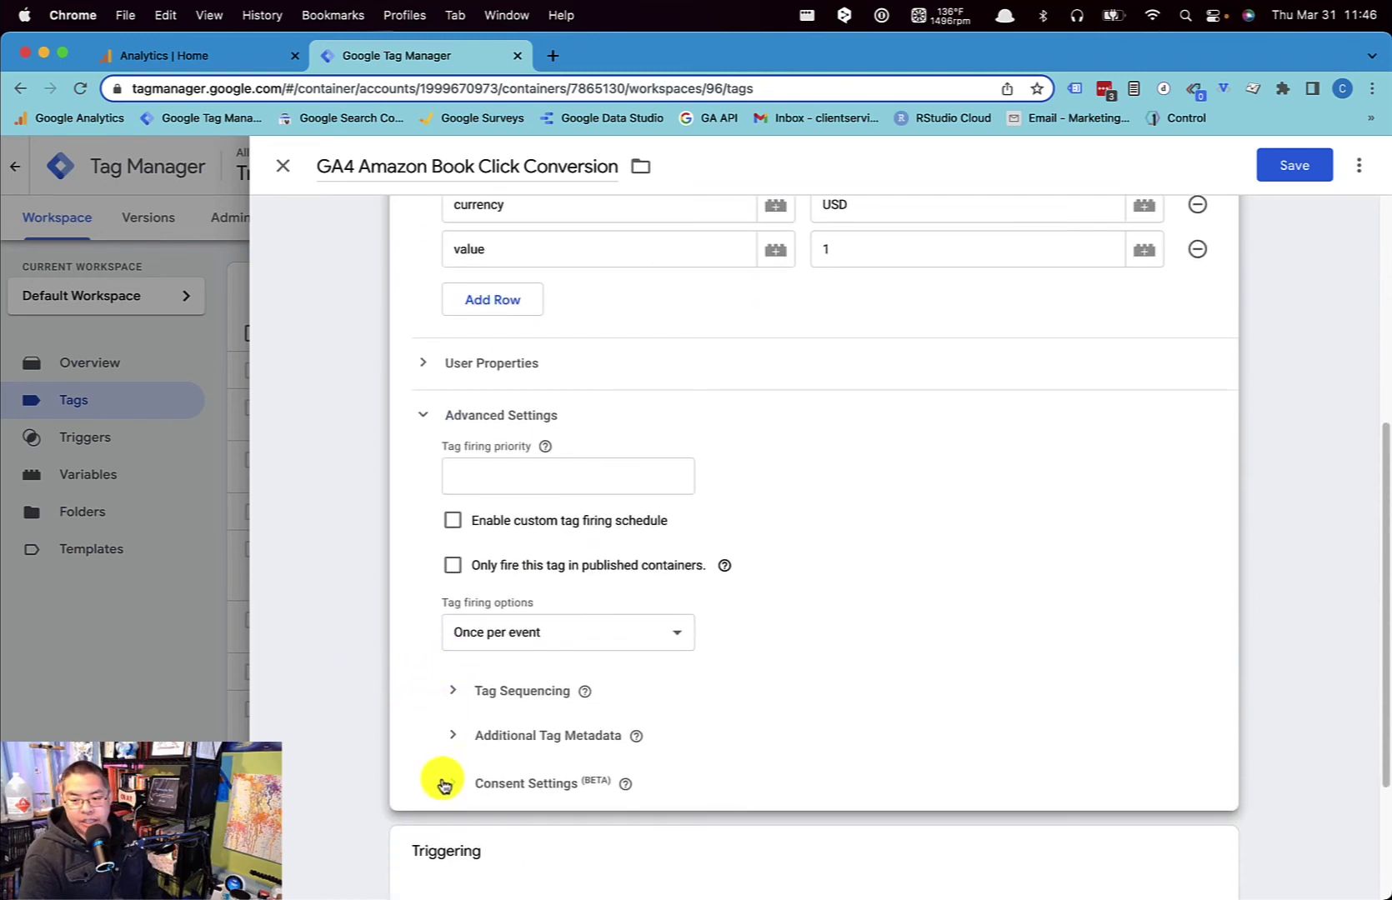
pyautogui.click(451, 786)
pyautogui.scroll(-6, 439, 752)
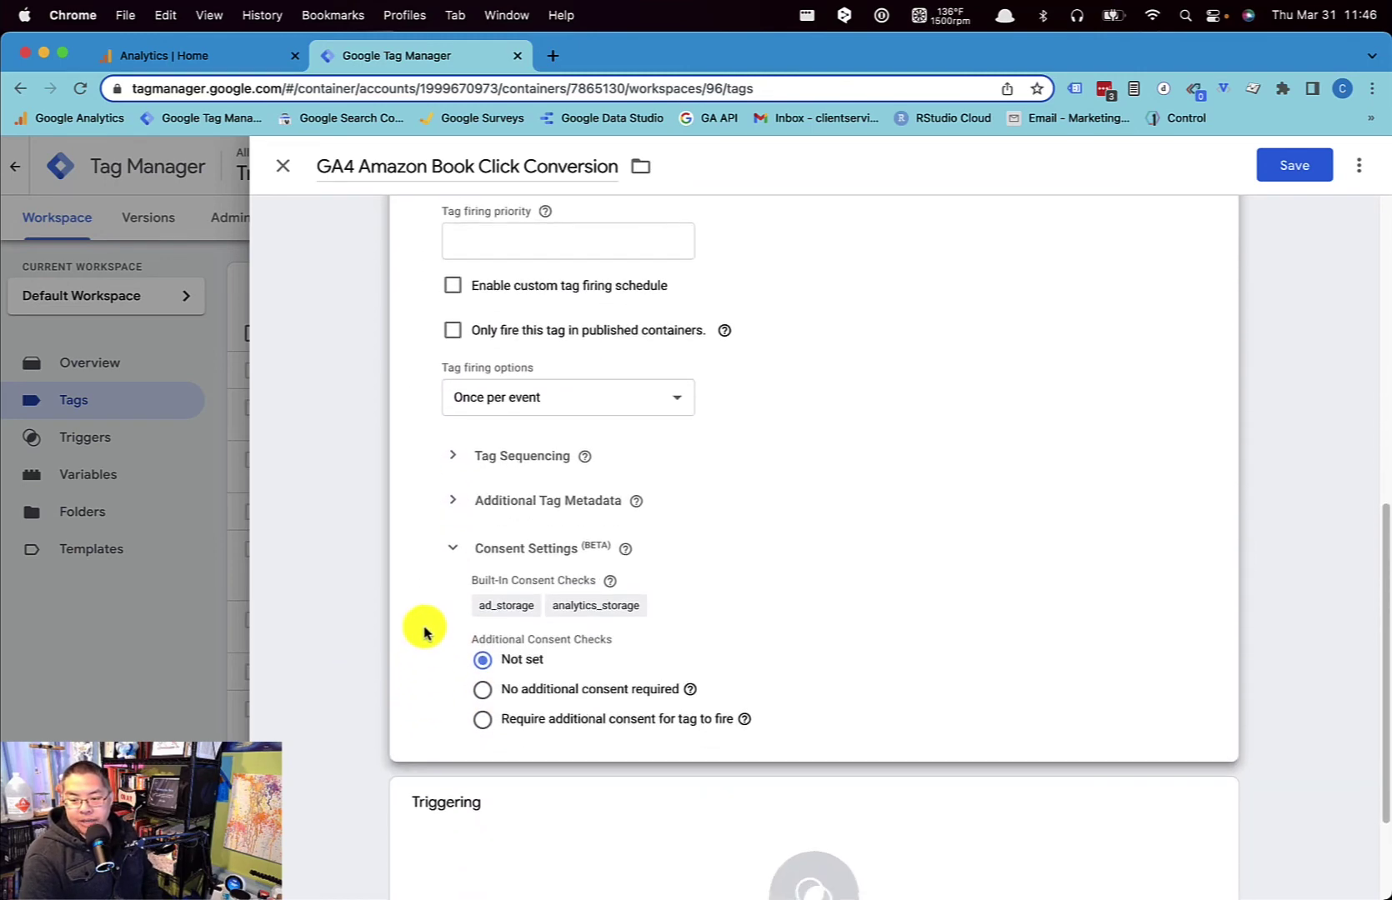
pyautogui.click(482, 690)
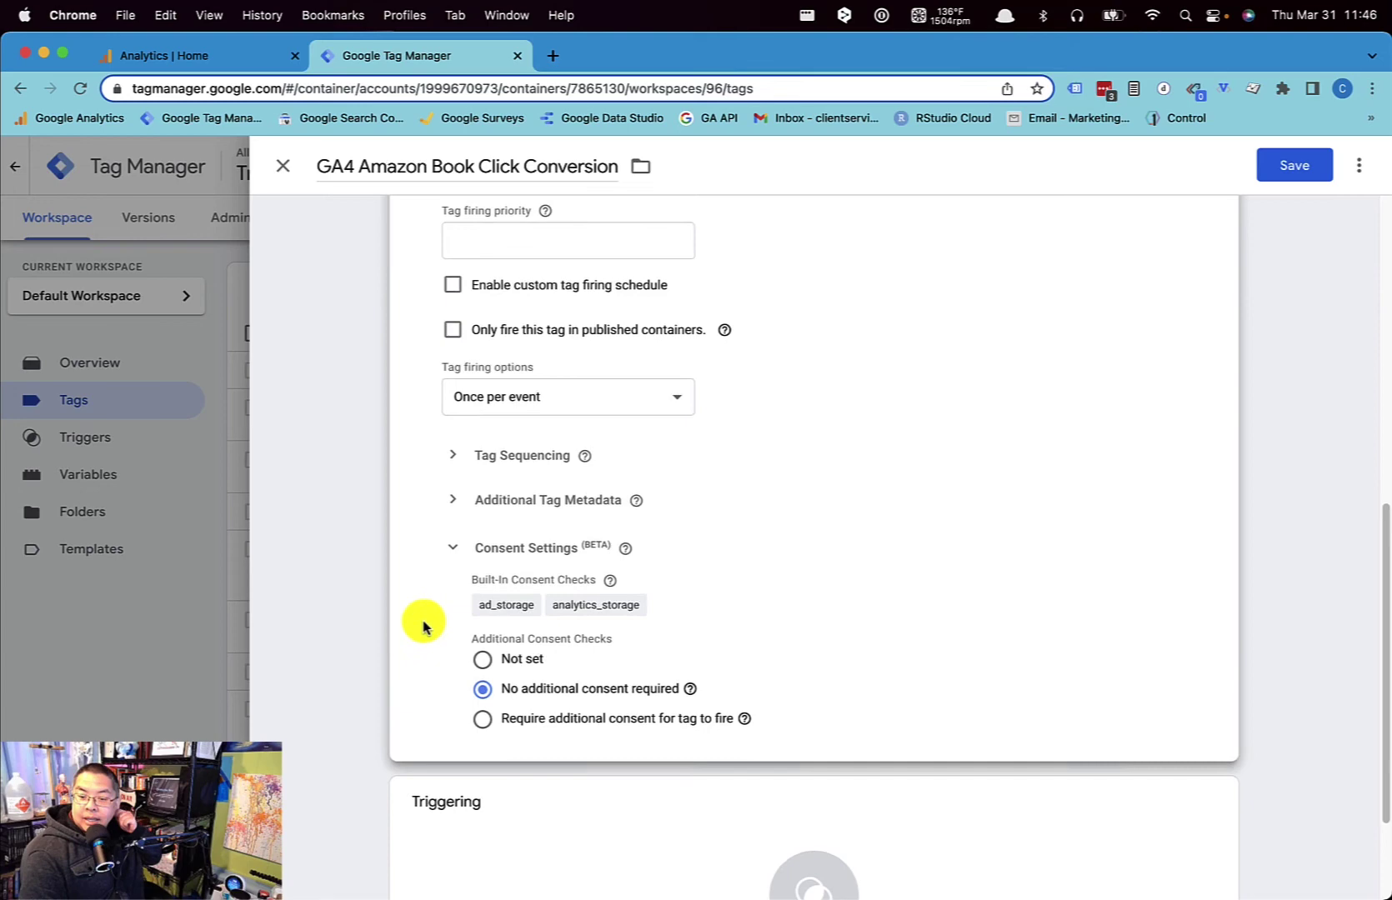
pyautogui.scroll(-3, 419, 631)
pyautogui.click(498, 717)
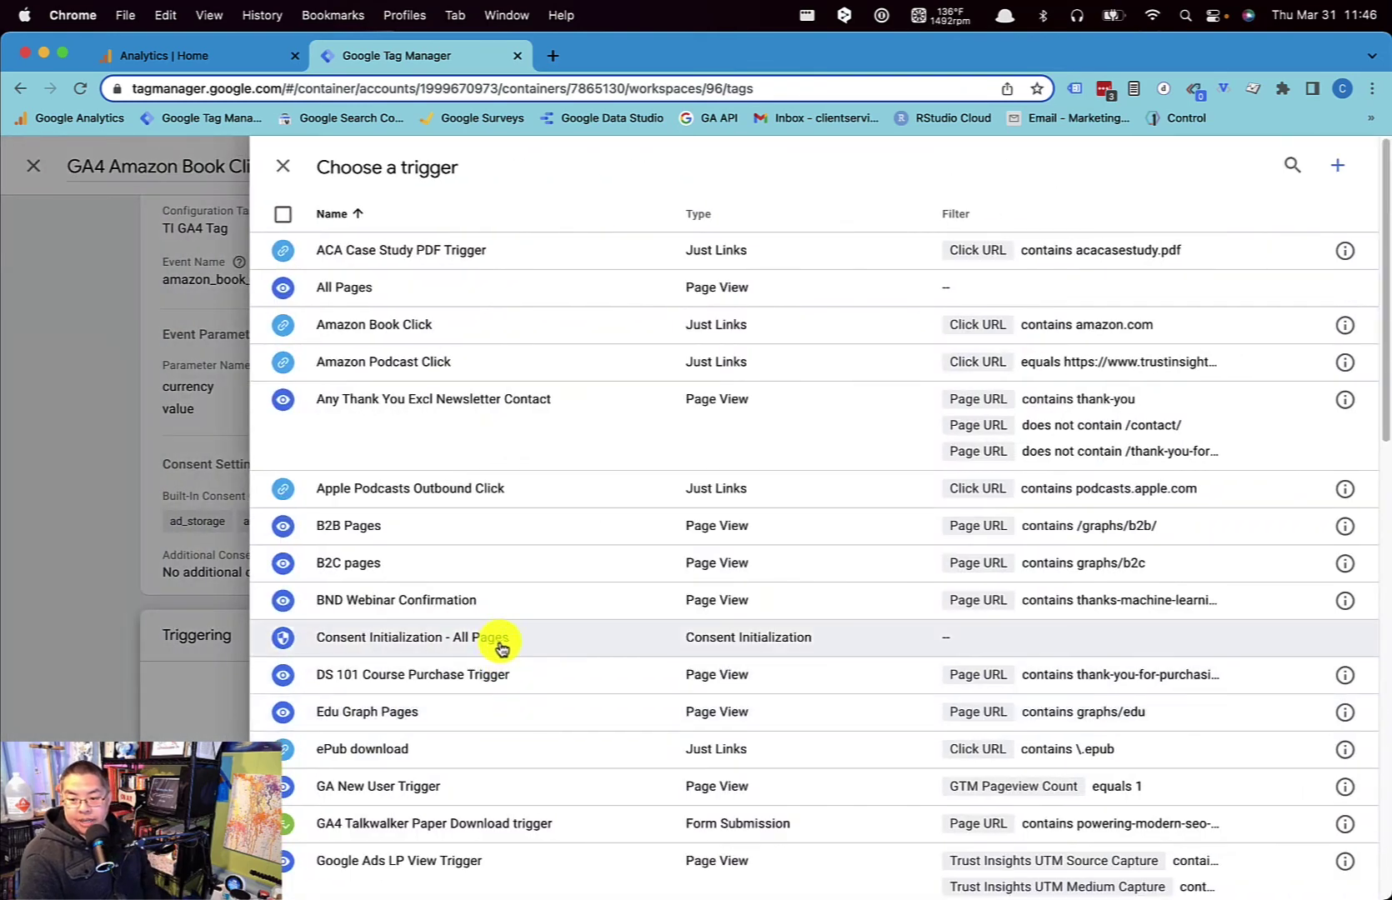
# Tick Amazon Book Click in the trigger list and add it as the firing trigger
pyautogui.scroll(-1, 505, 659)
pyautogui.scroll(-1, 533, 688)
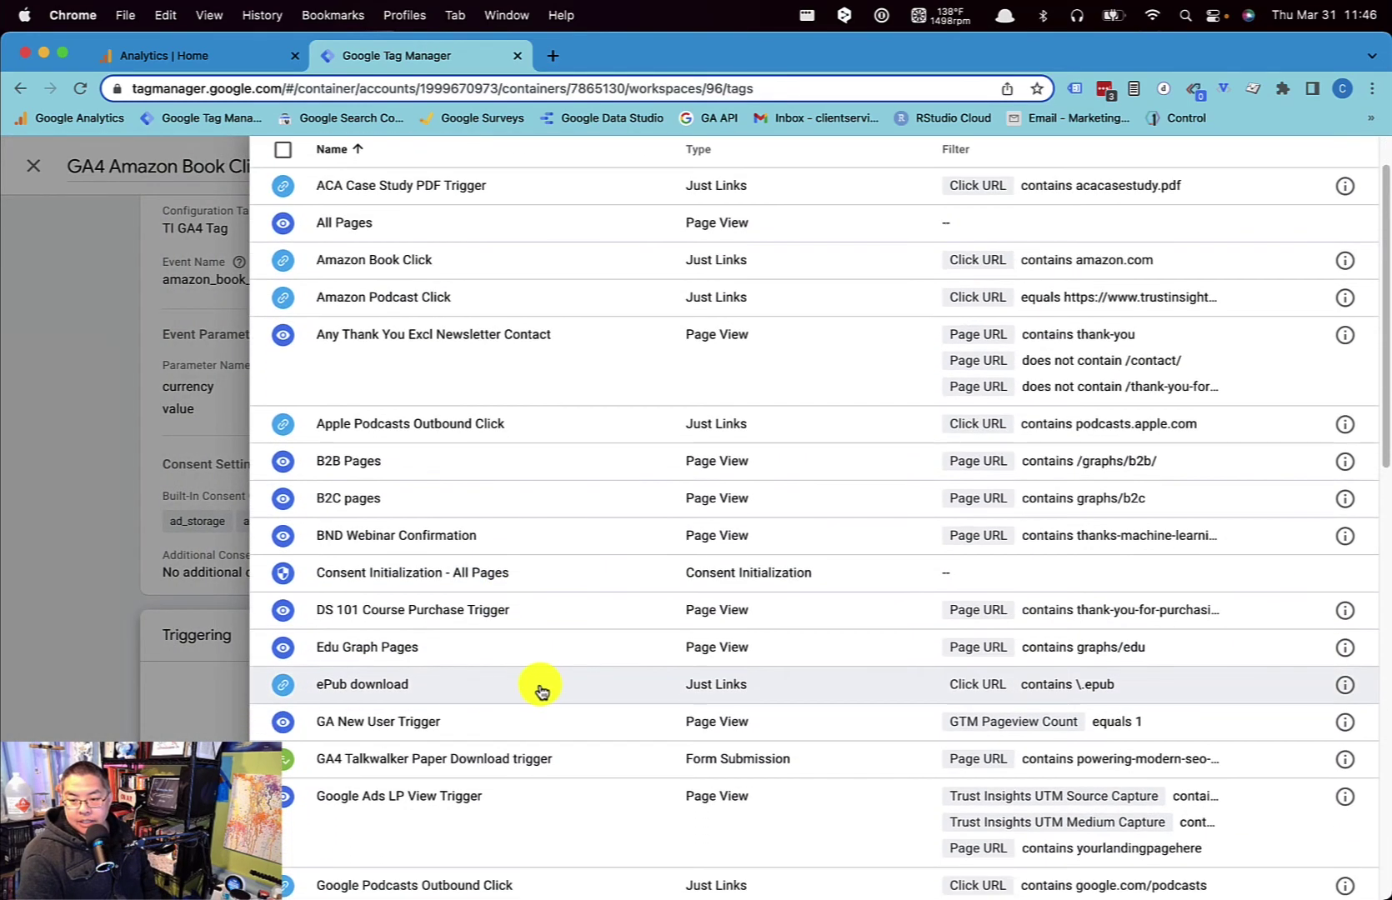
pyautogui.click(280, 260)
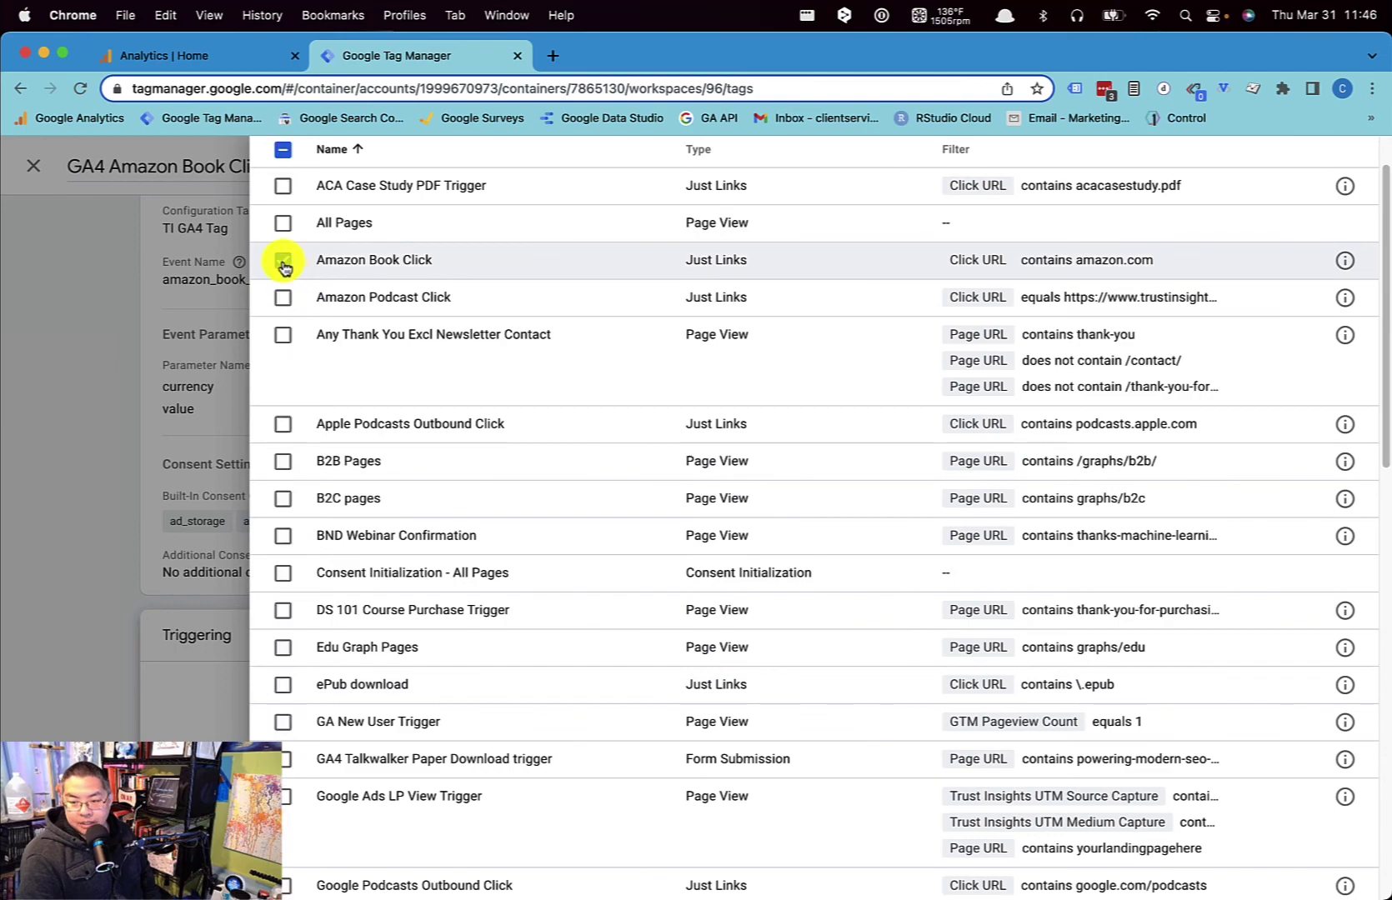
pyautogui.scroll(2, 553, 351)
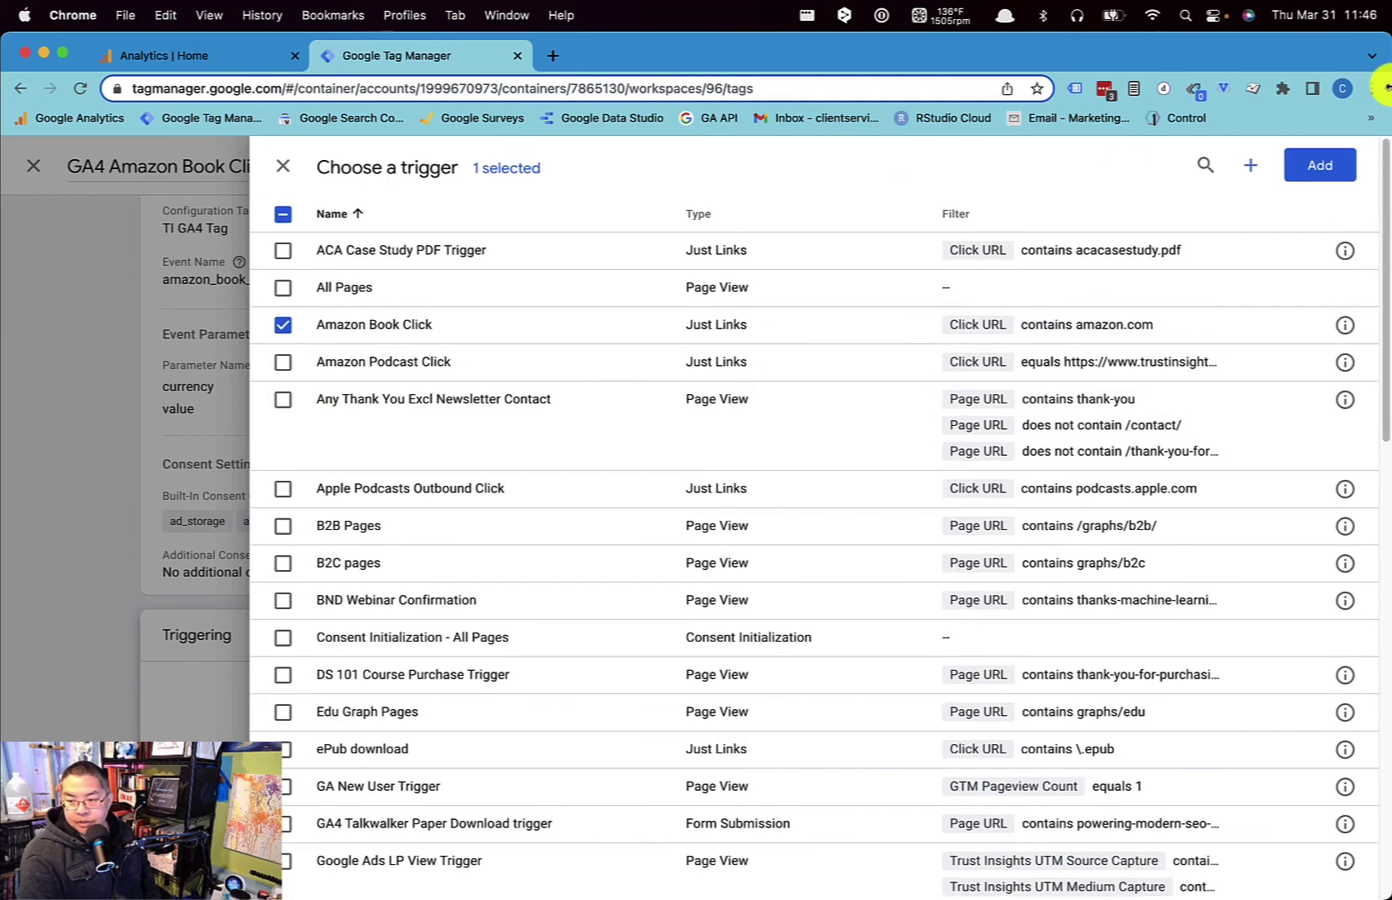
pyautogui.click(1317, 164)
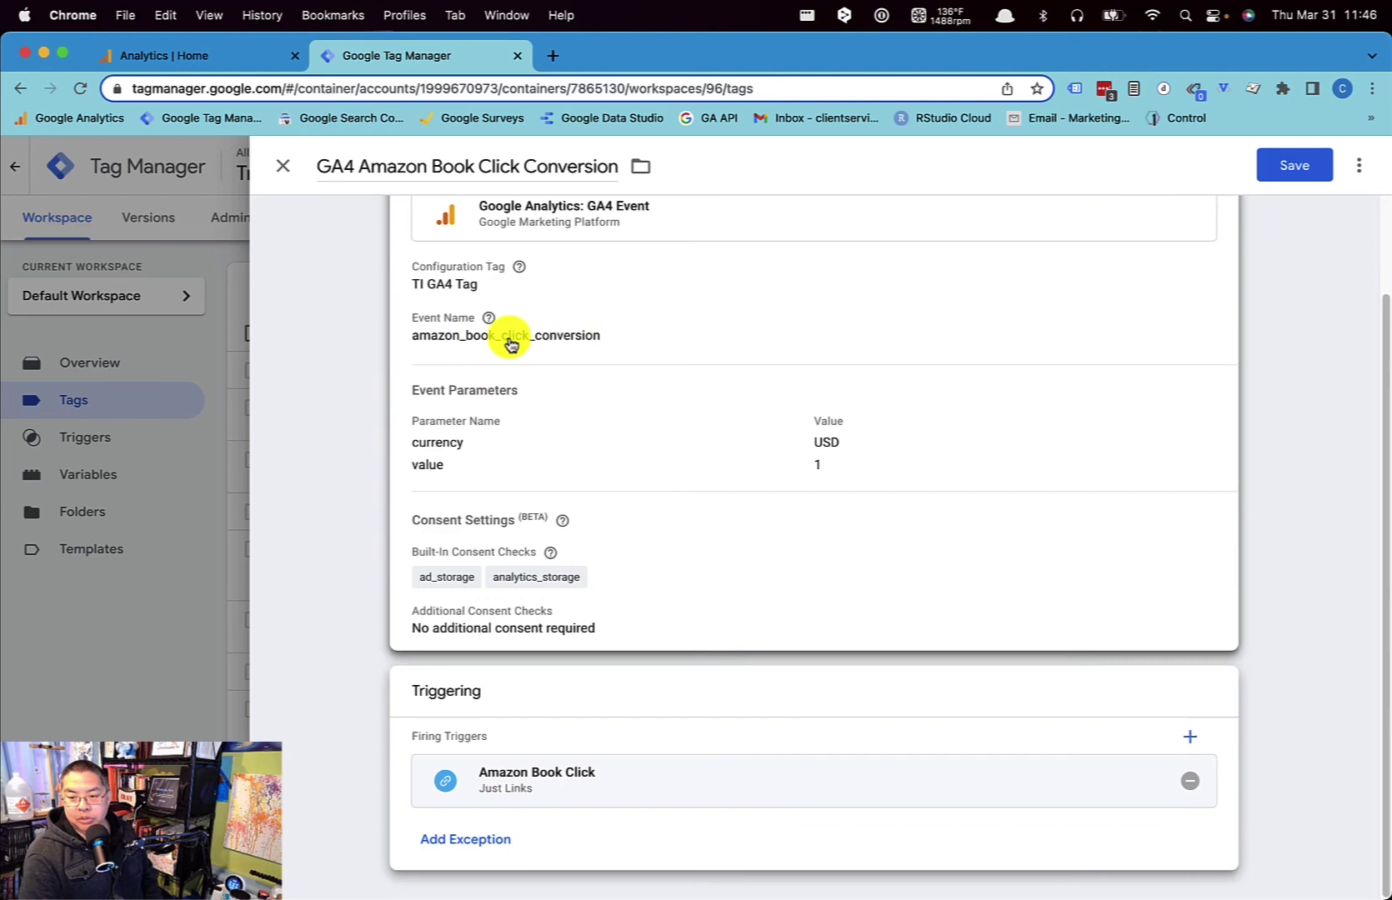
# Save the tag and publish the workspace as Version 78 without a version description
pyautogui.click(1282, 168)
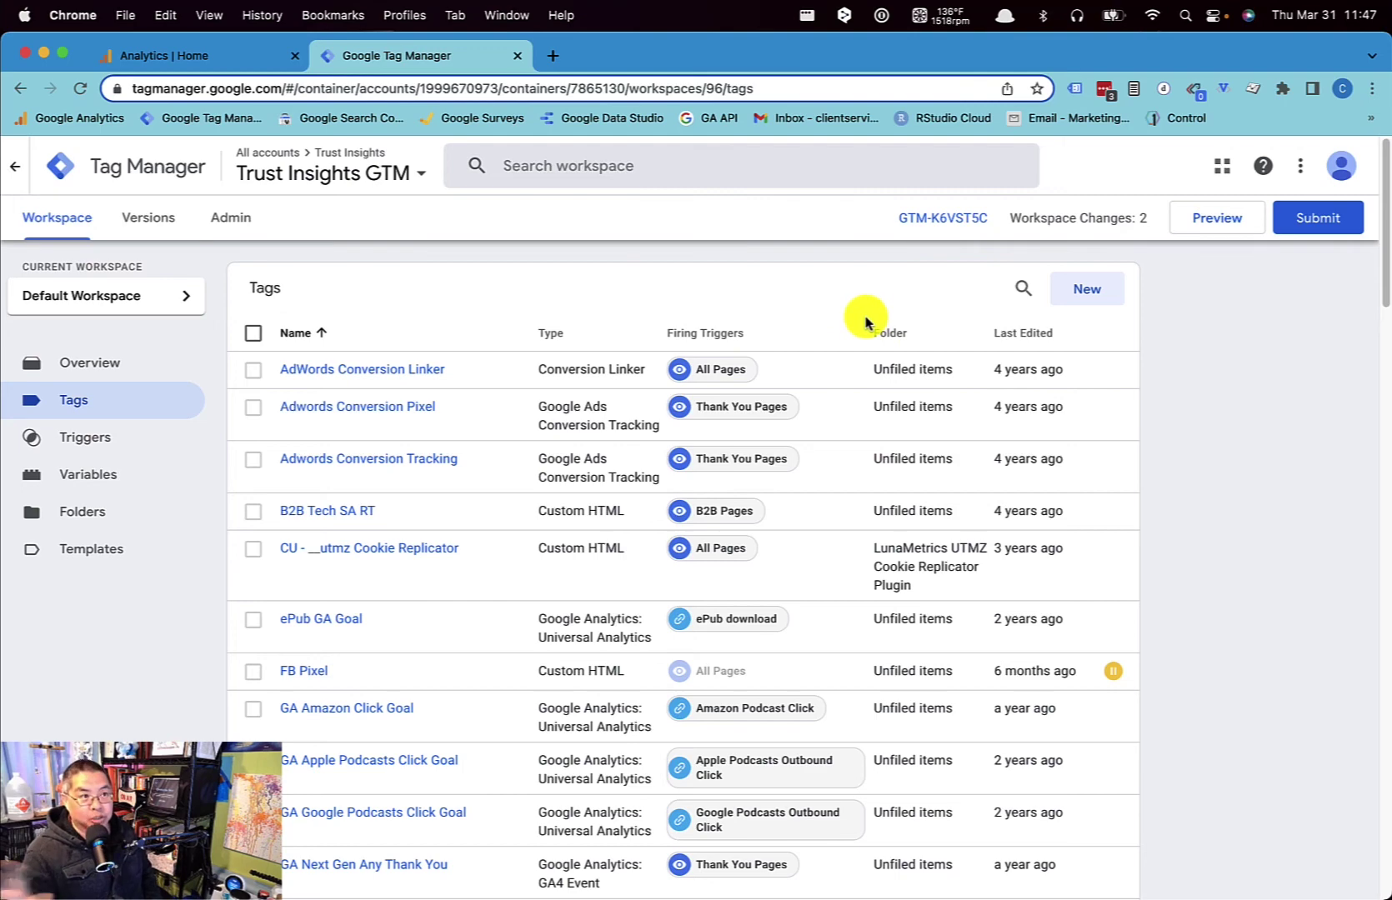
pyautogui.click(1314, 220)
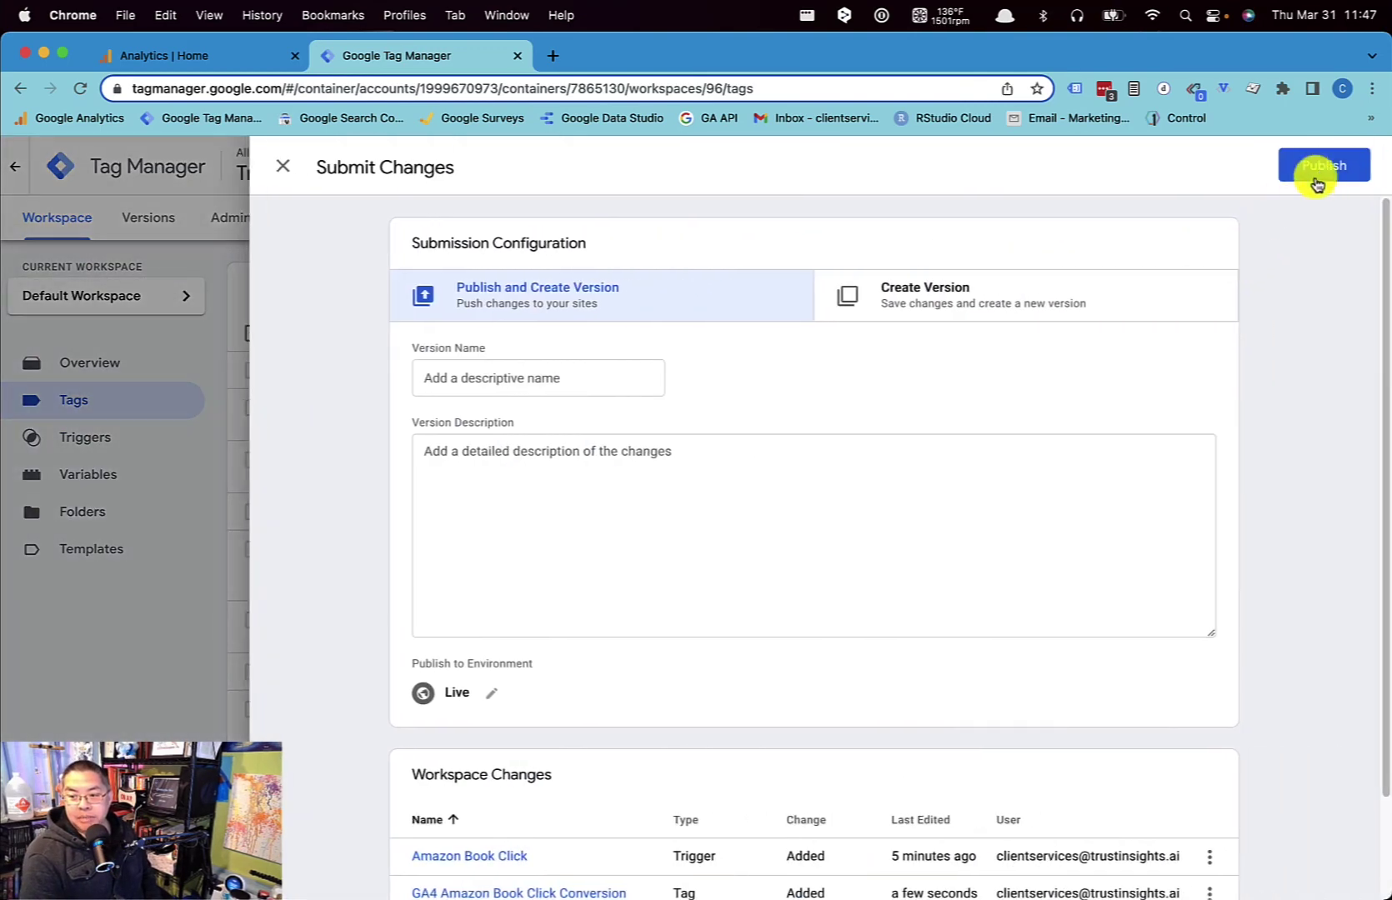
pyautogui.click(1317, 182)
pyautogui.click(933, 706)
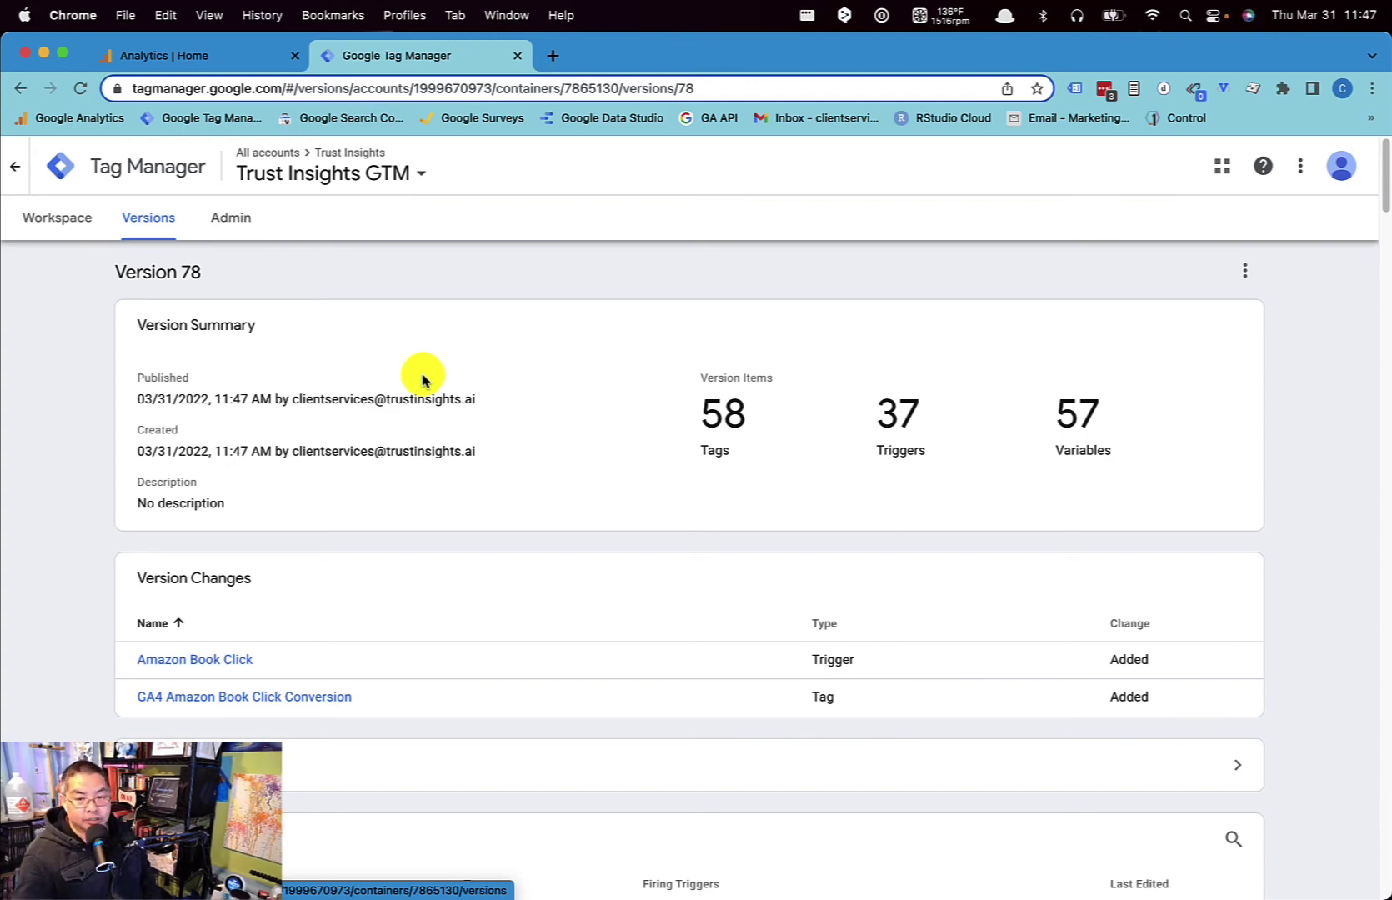
# Switch to Google Analytics and go to Configure > Events for the Trust Insights GA4 Property
pyautogui.click(233, 55)
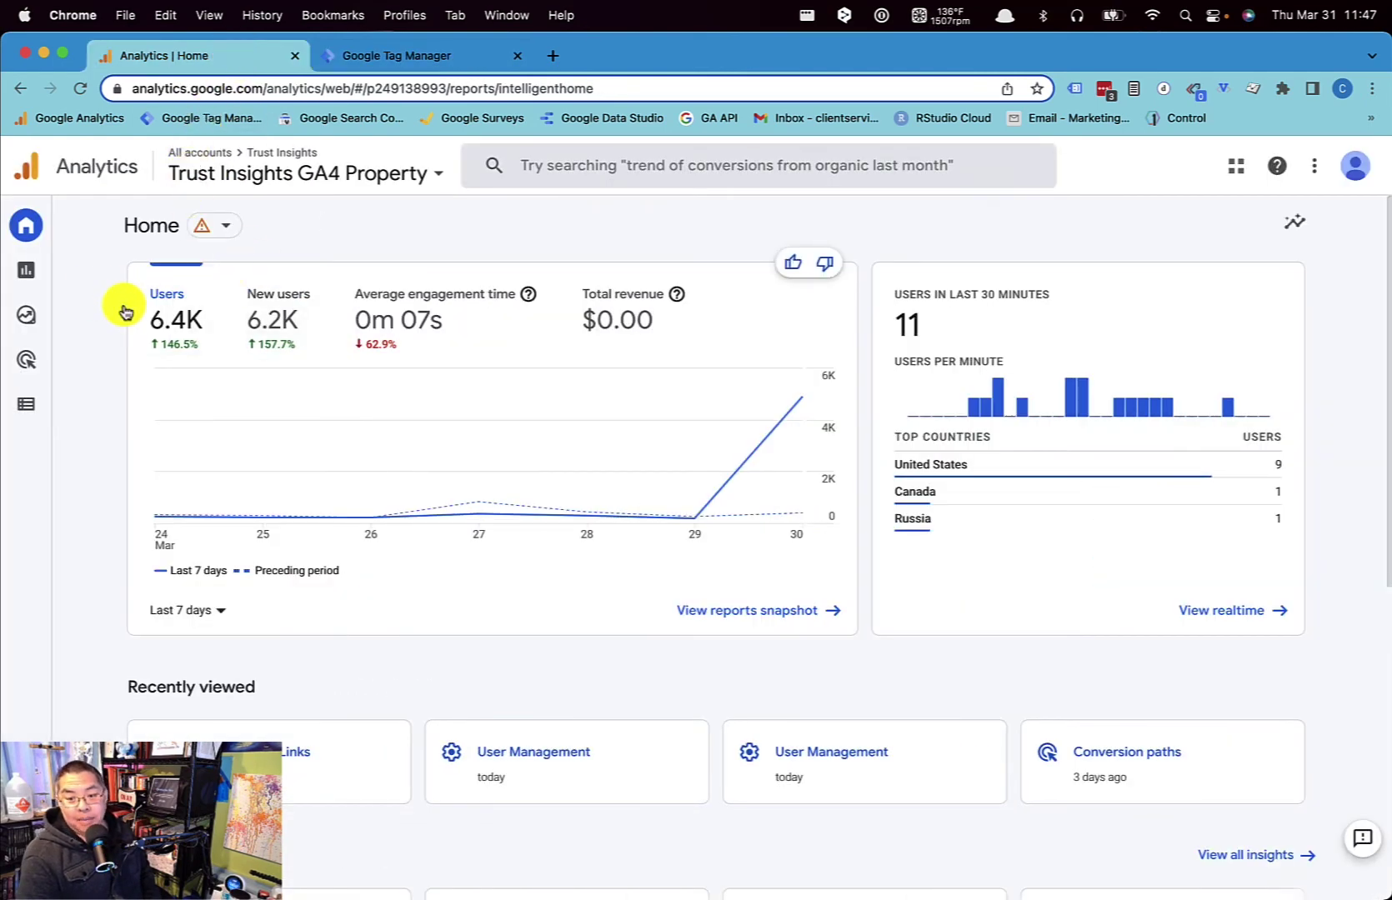
pyautogui.moveTo(25, 427)
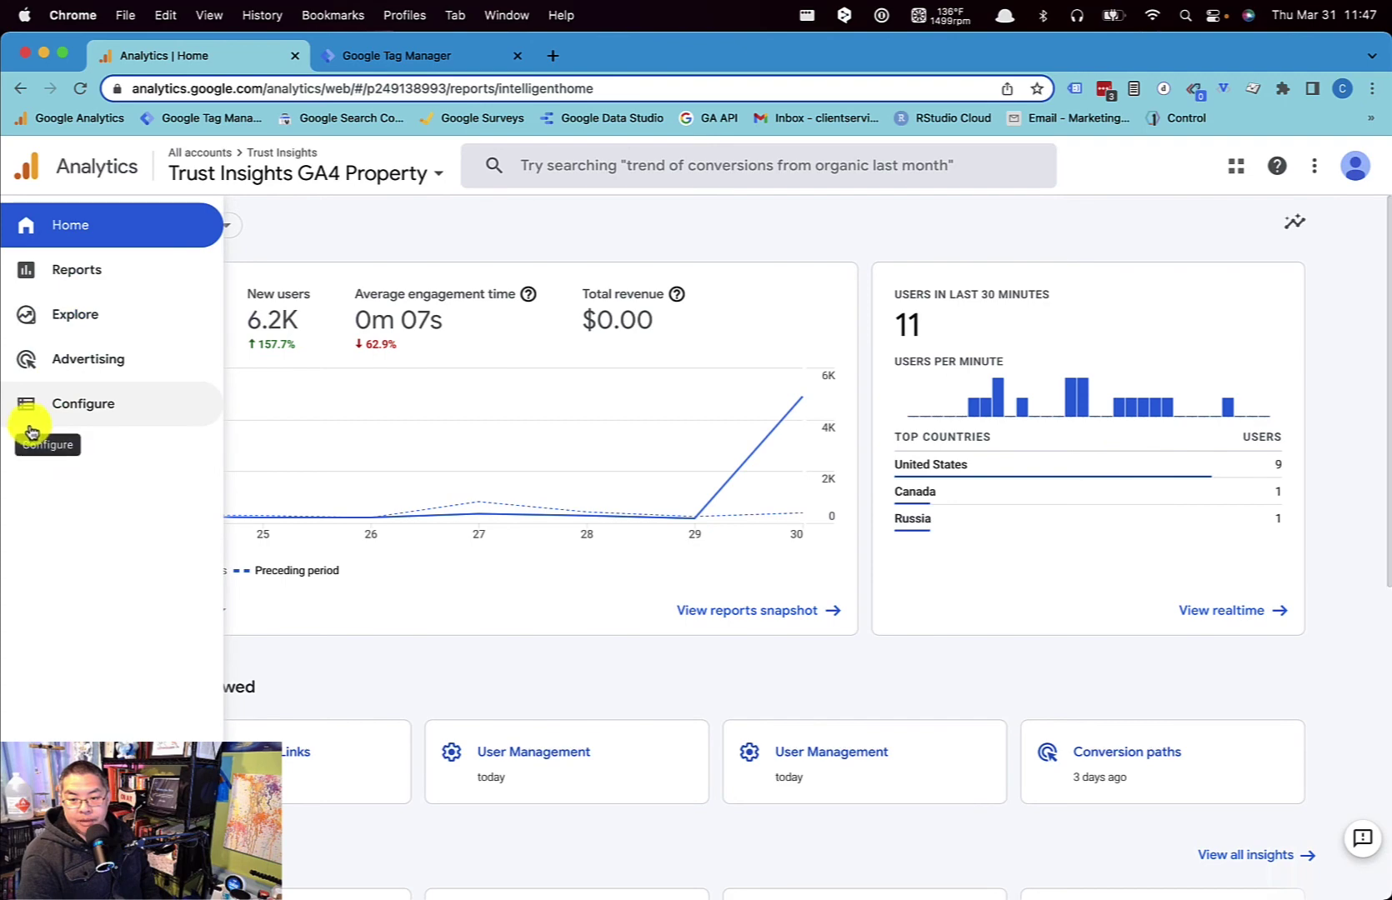
pyautogui.click(64, 405)
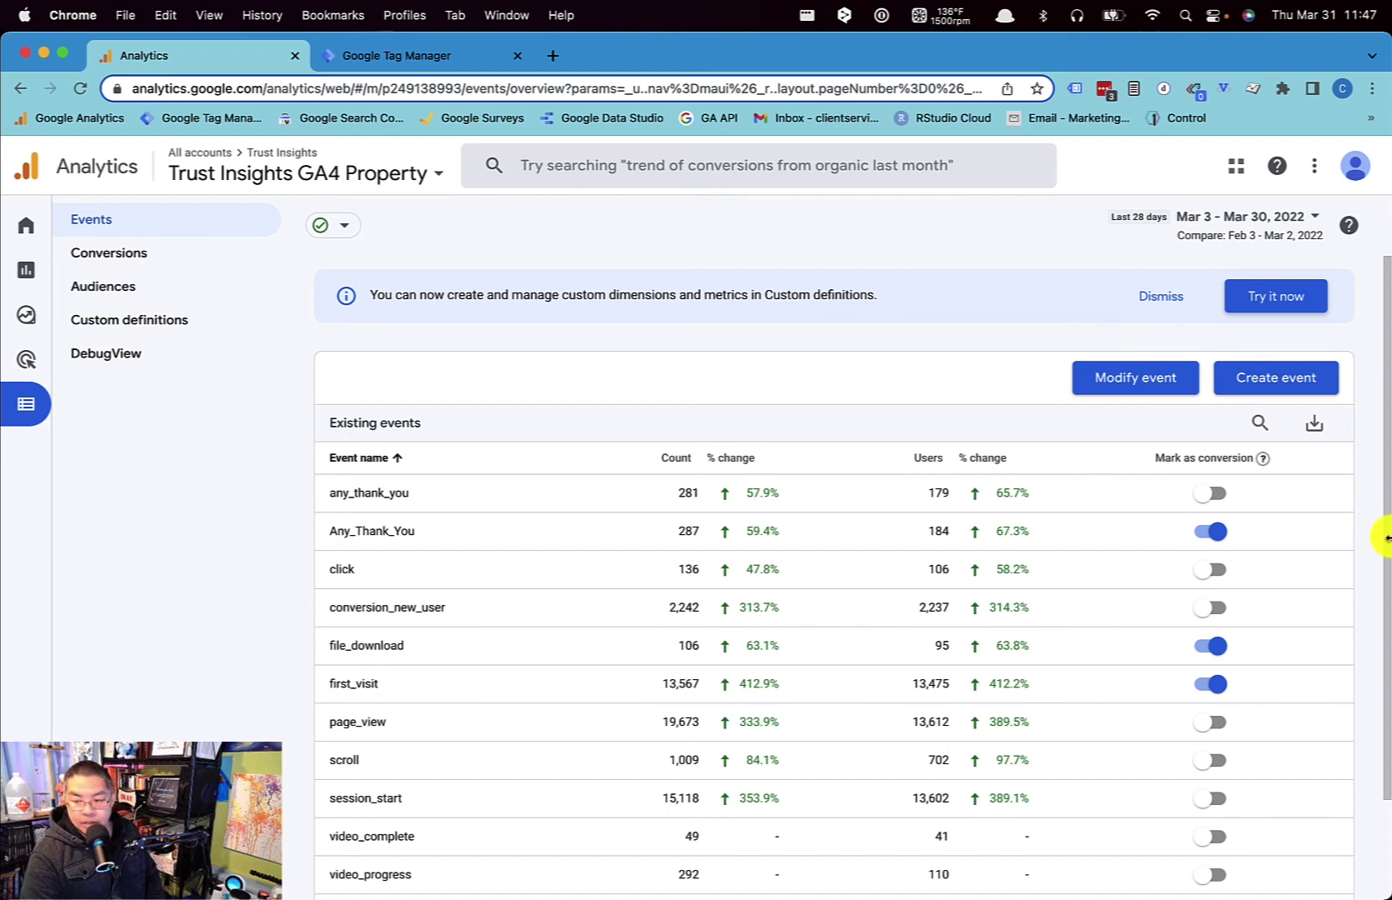
# Create custom event amazon_book_click_conversion, copying its name for later, and close the panel
pyautogui.click(1237, 377)
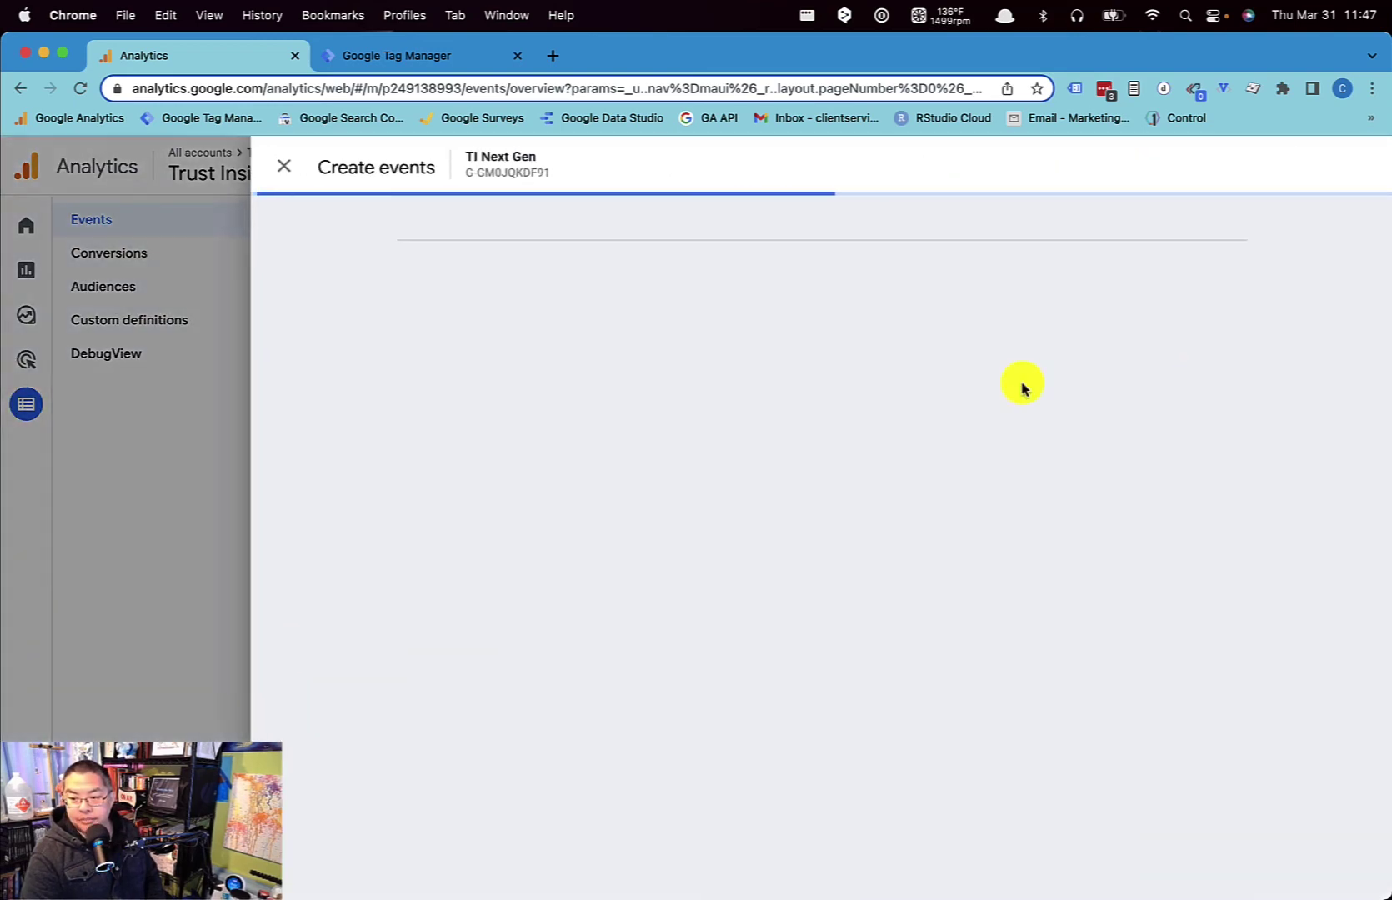
pyautogui.click(1154, 265)
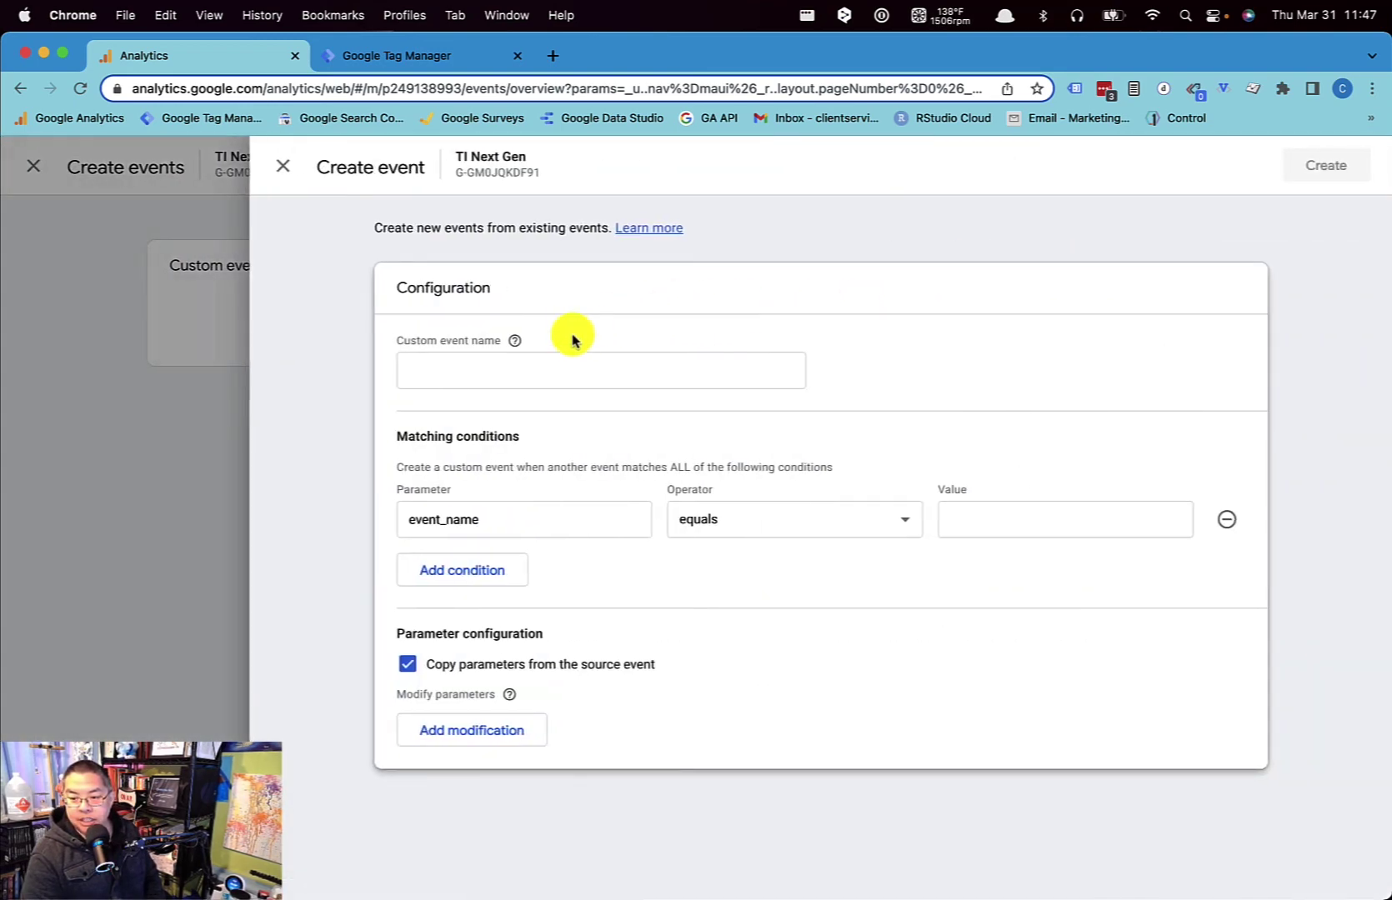
pyautogui.click(566, 369)
pyautogui.write('amazon_book_c')
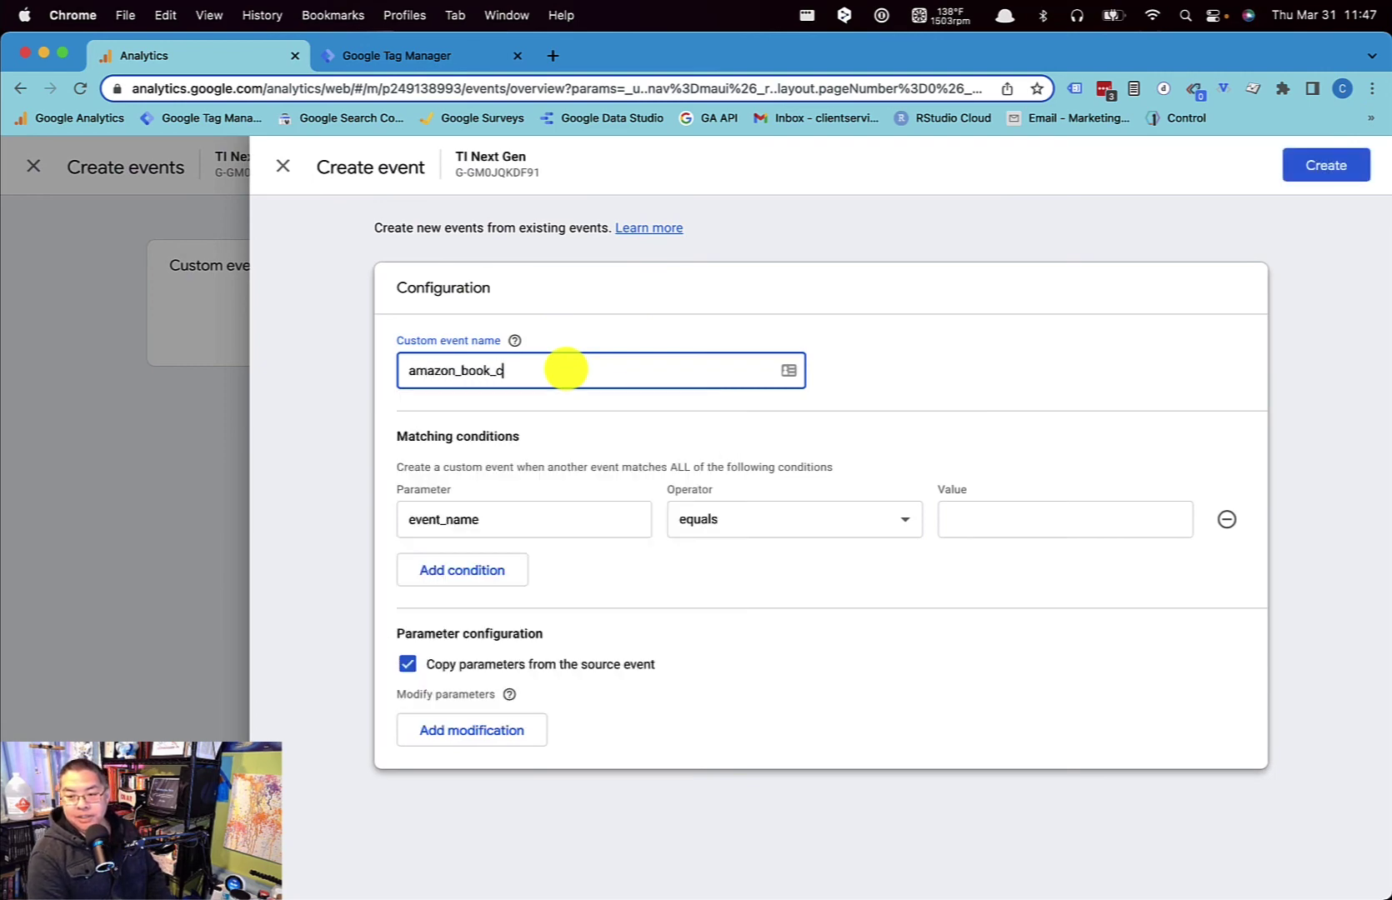
pyautogui.write('lick_conversion')
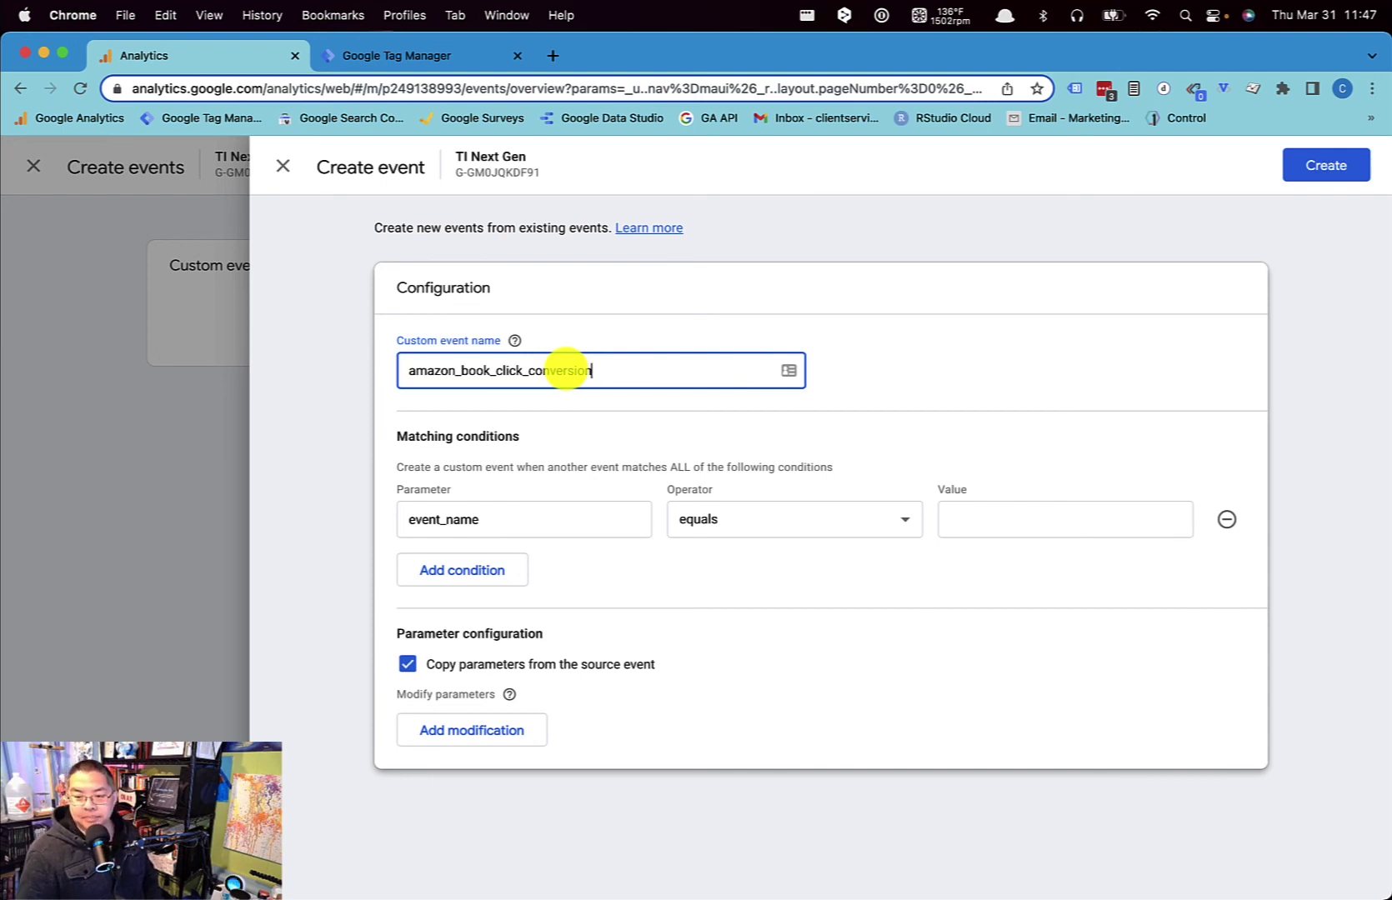
pyautogui.press('super+a')
pyautogui.press('super+c')
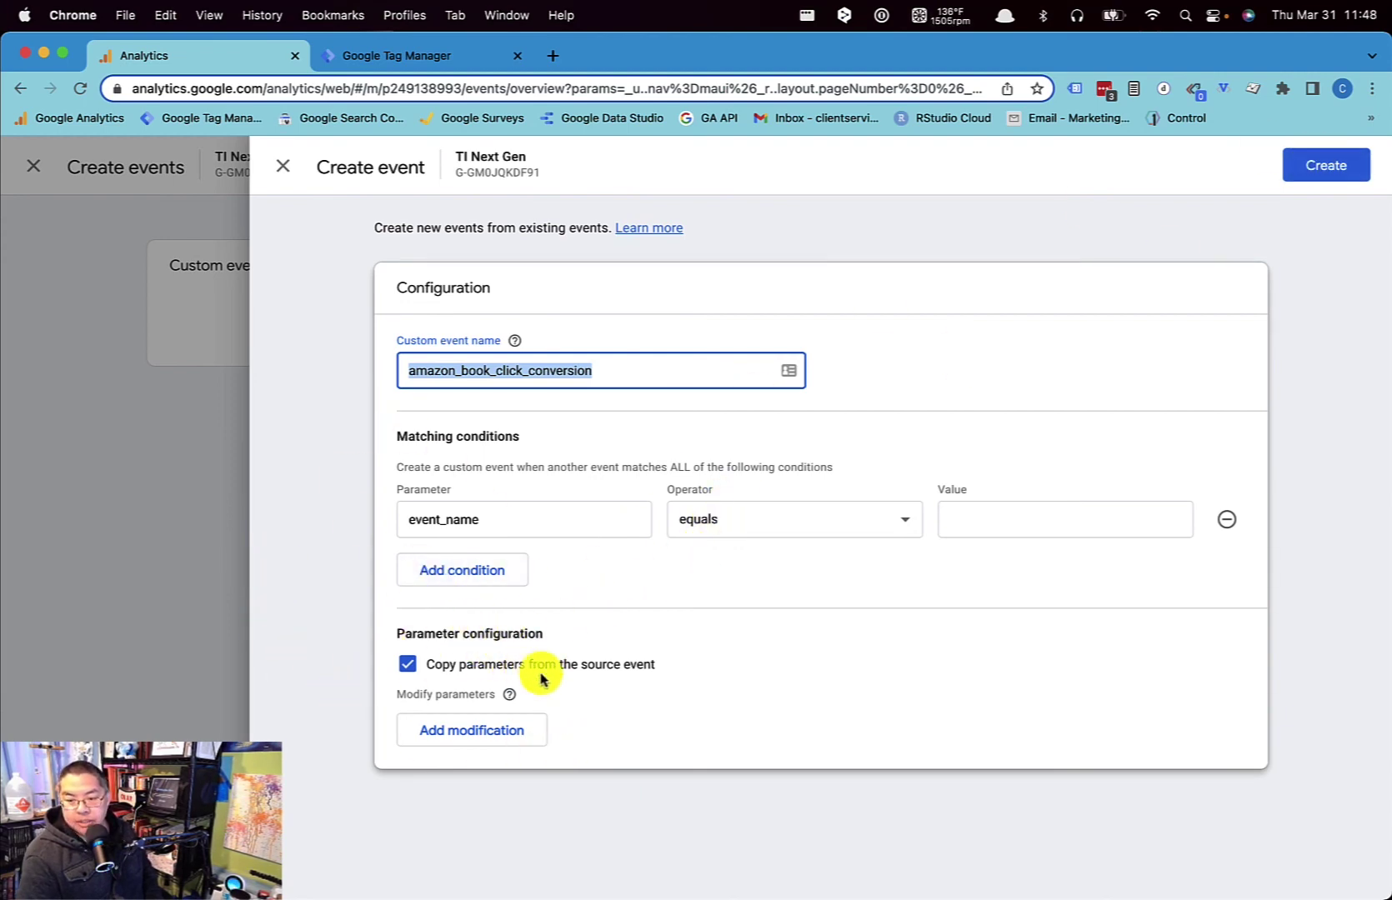
pyautogui.click(510, 693)
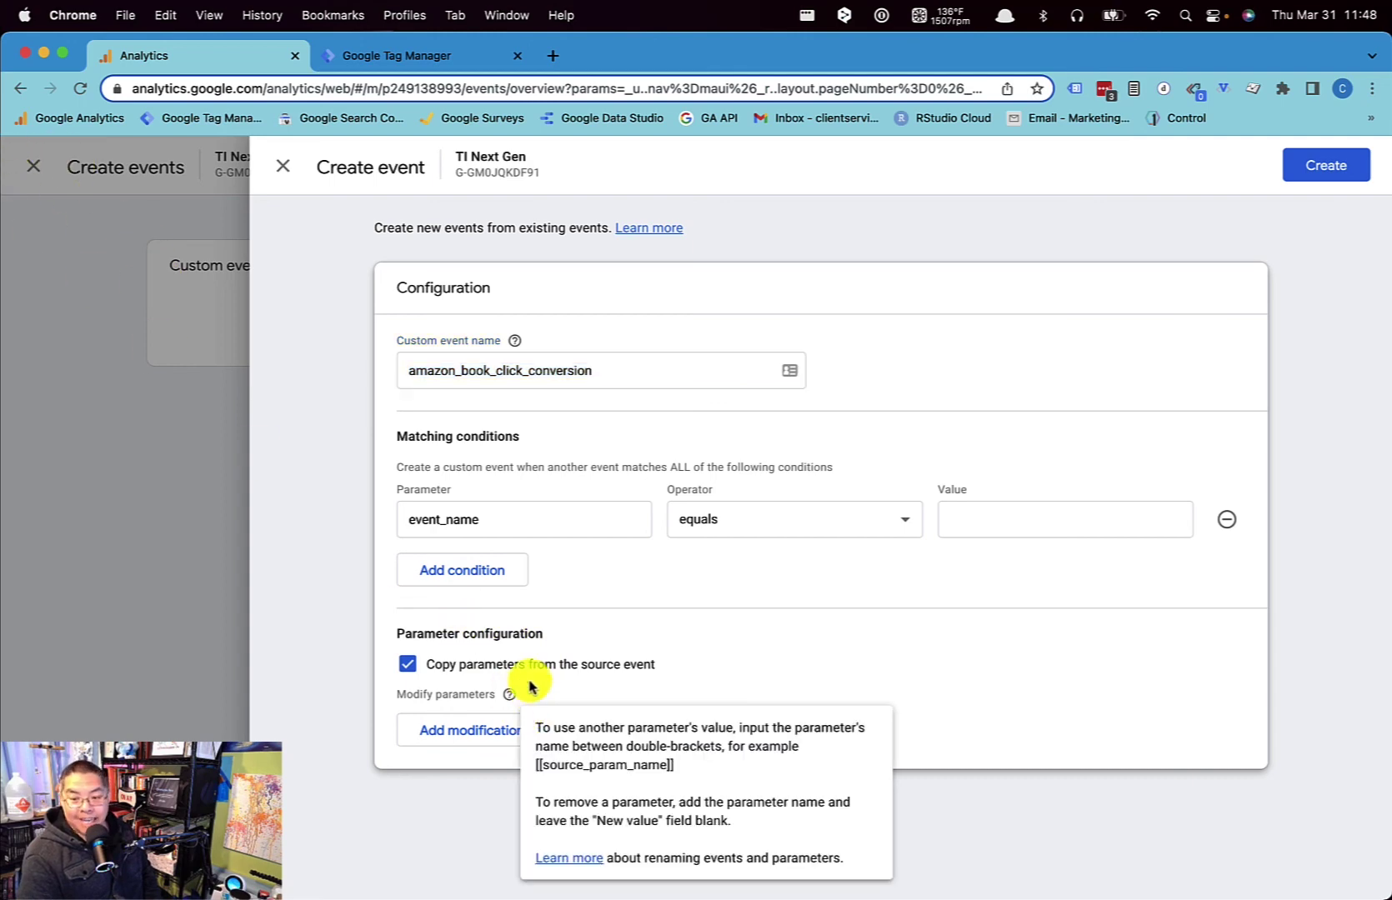
pyautogui.click(1305, 165)
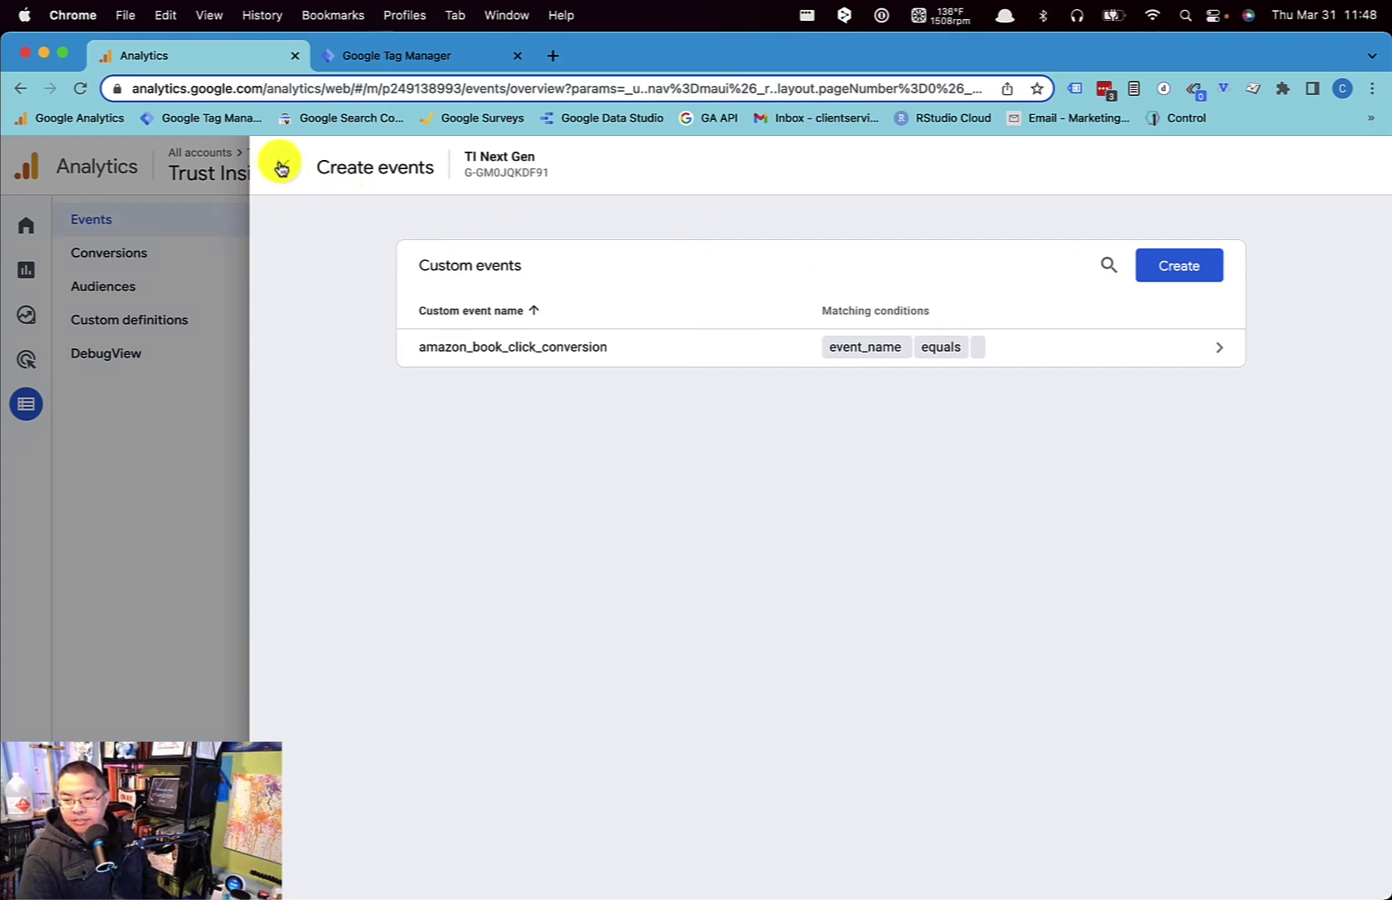
pyautogui.click(282, 169)
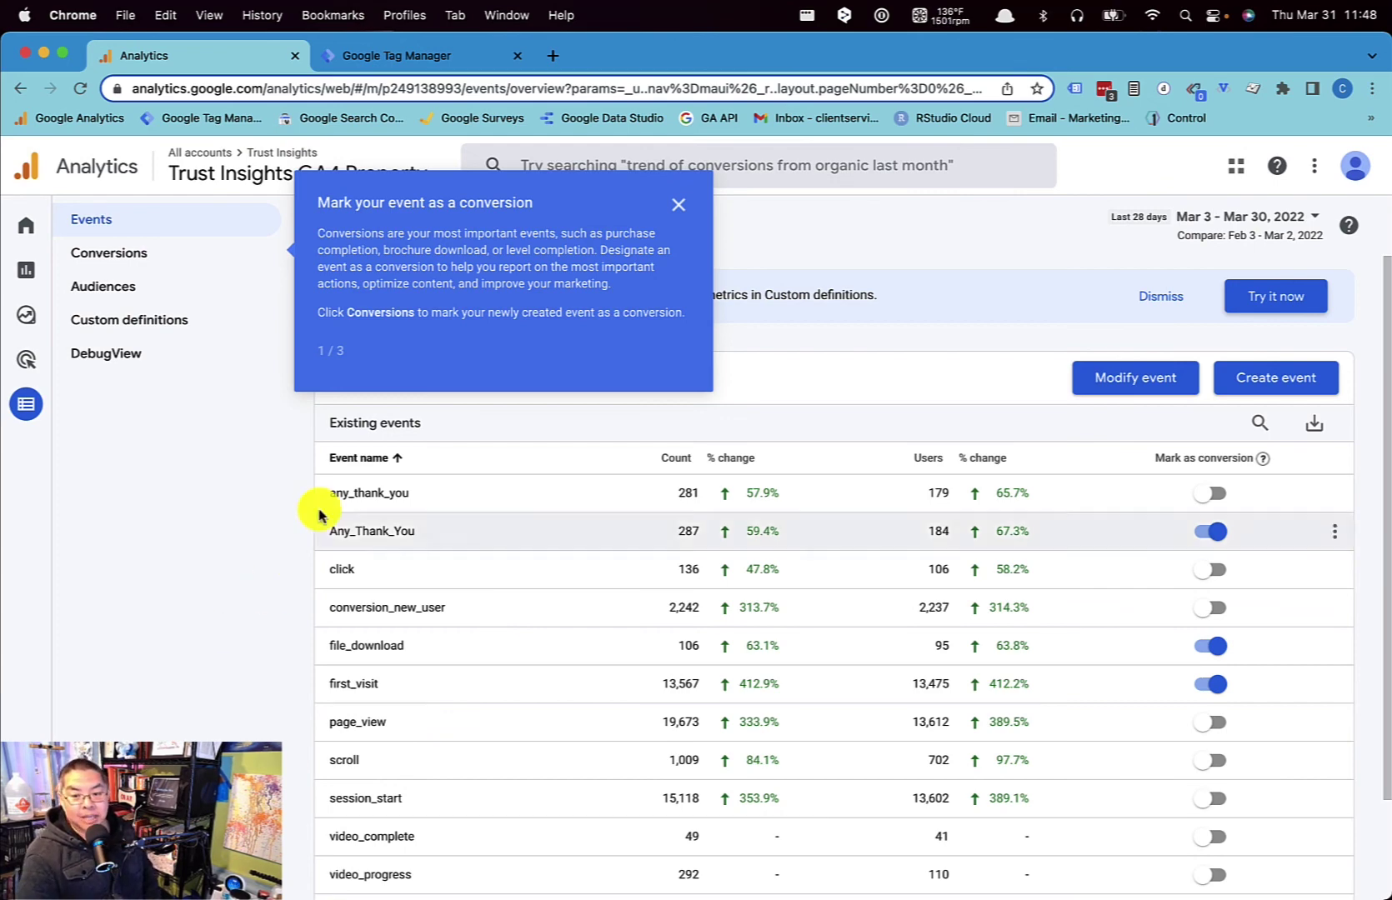
# On the Conversions page, add a new conversion event named amazon_book_click_conversion and save it
pyautogui.click(168, 252)
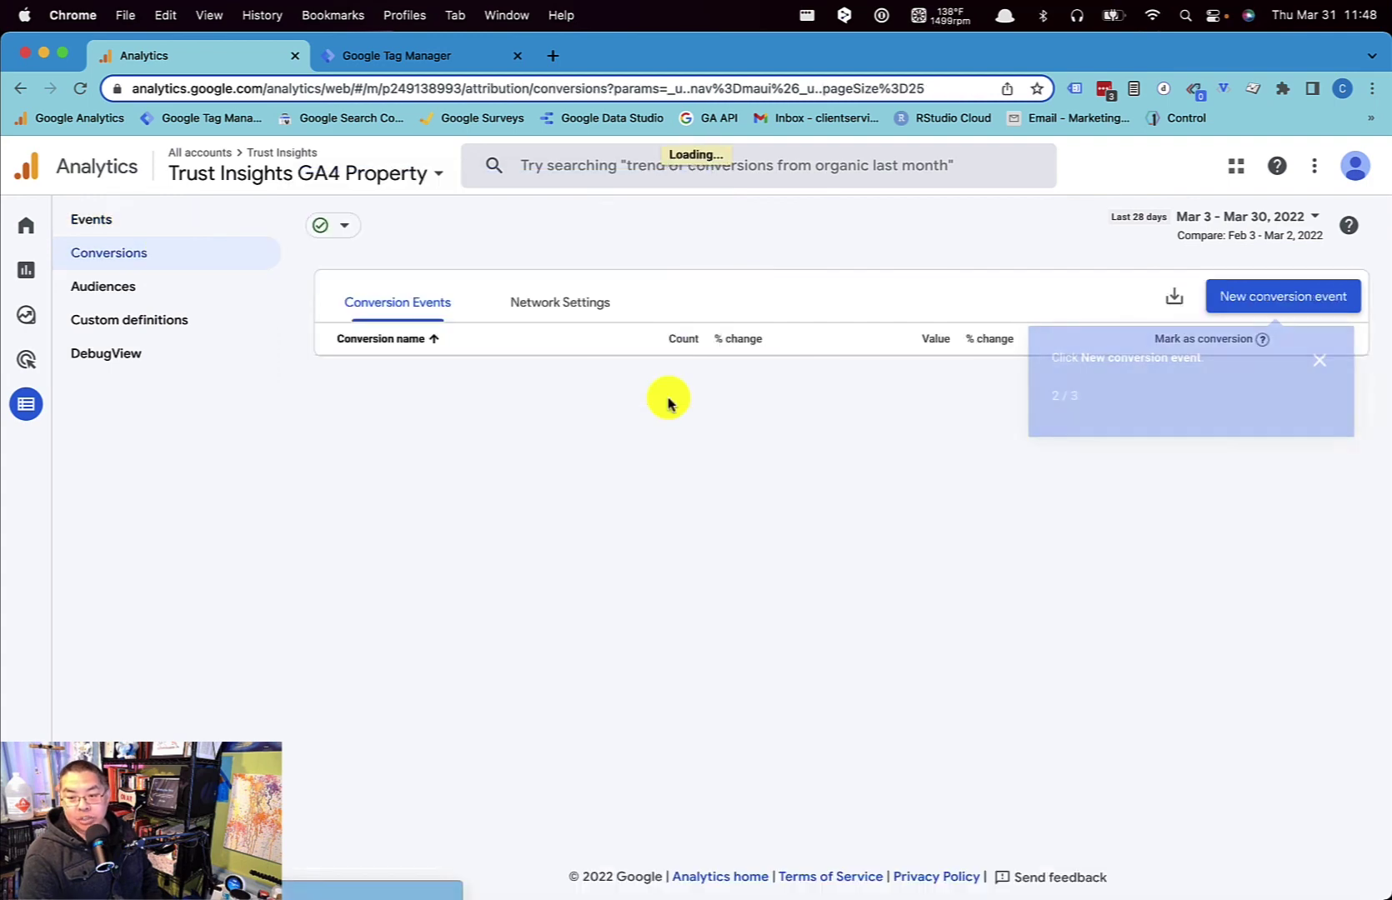
pyautogui.click(1271, 302)
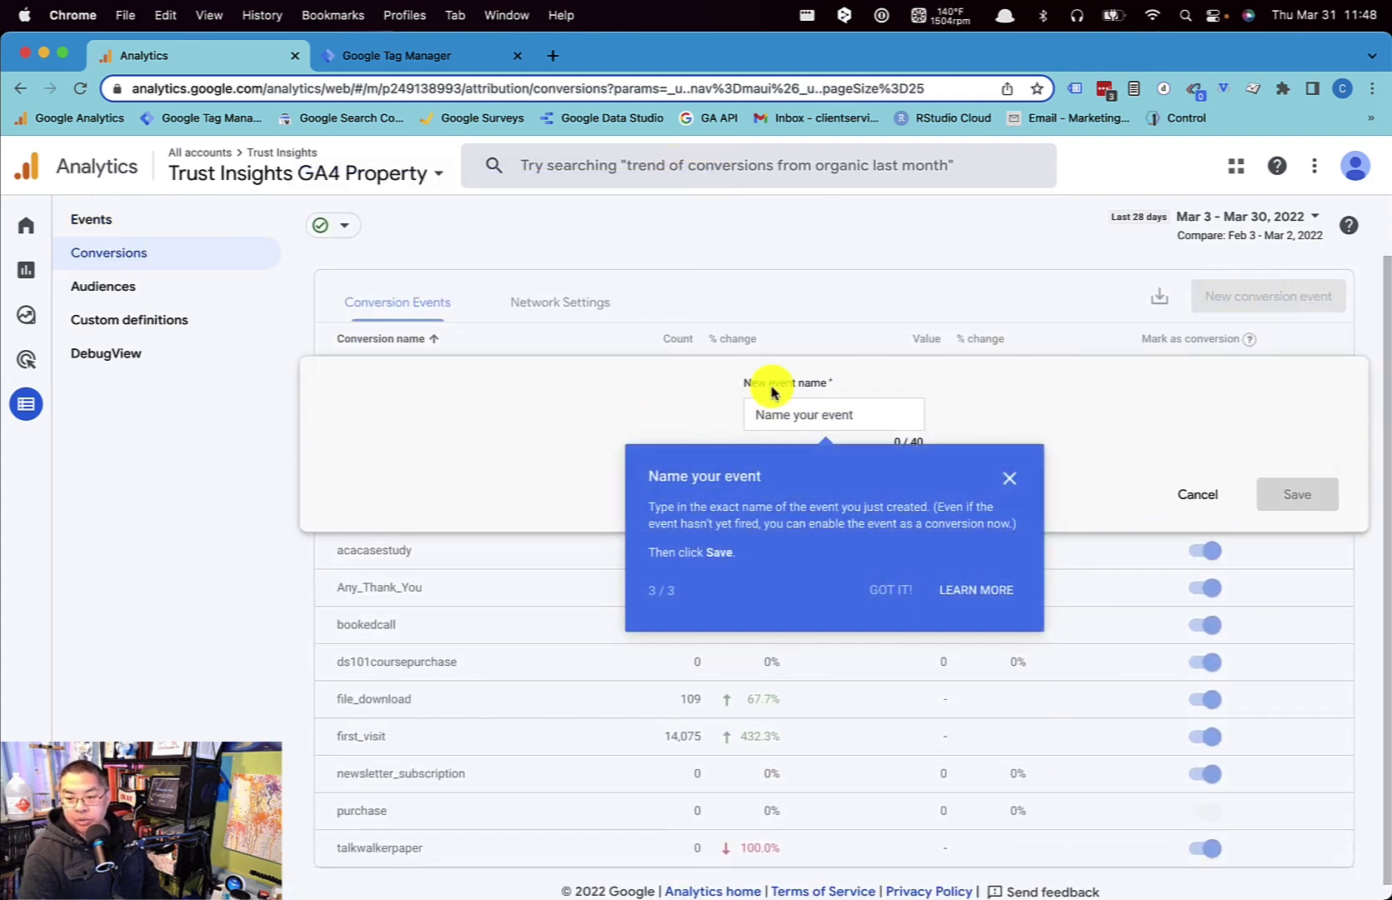
pyautogui.click(802, 405)
pyautogui.press('super+v')
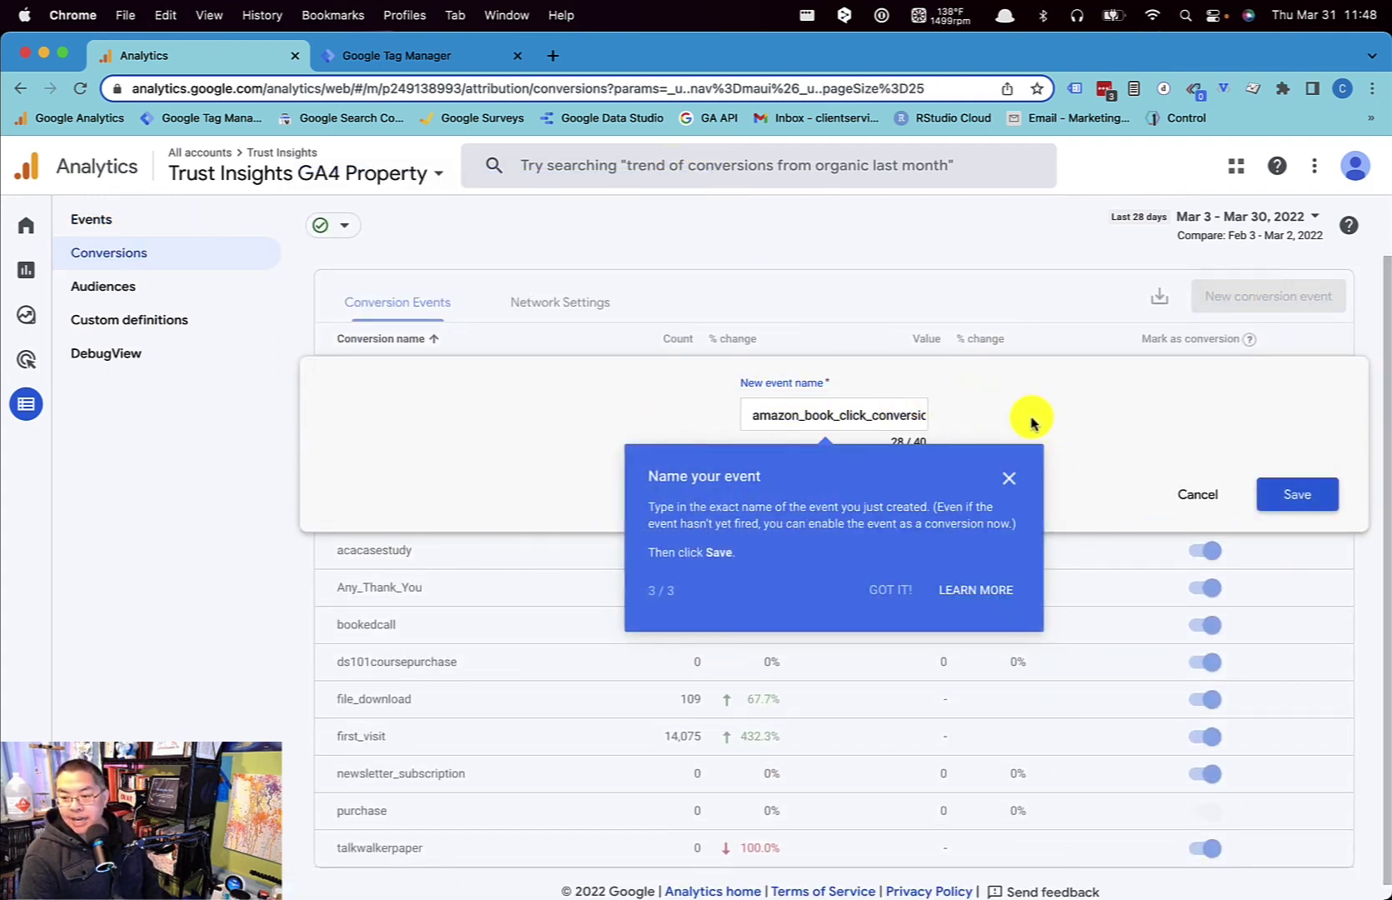
pyautogui.click(1009, 480)
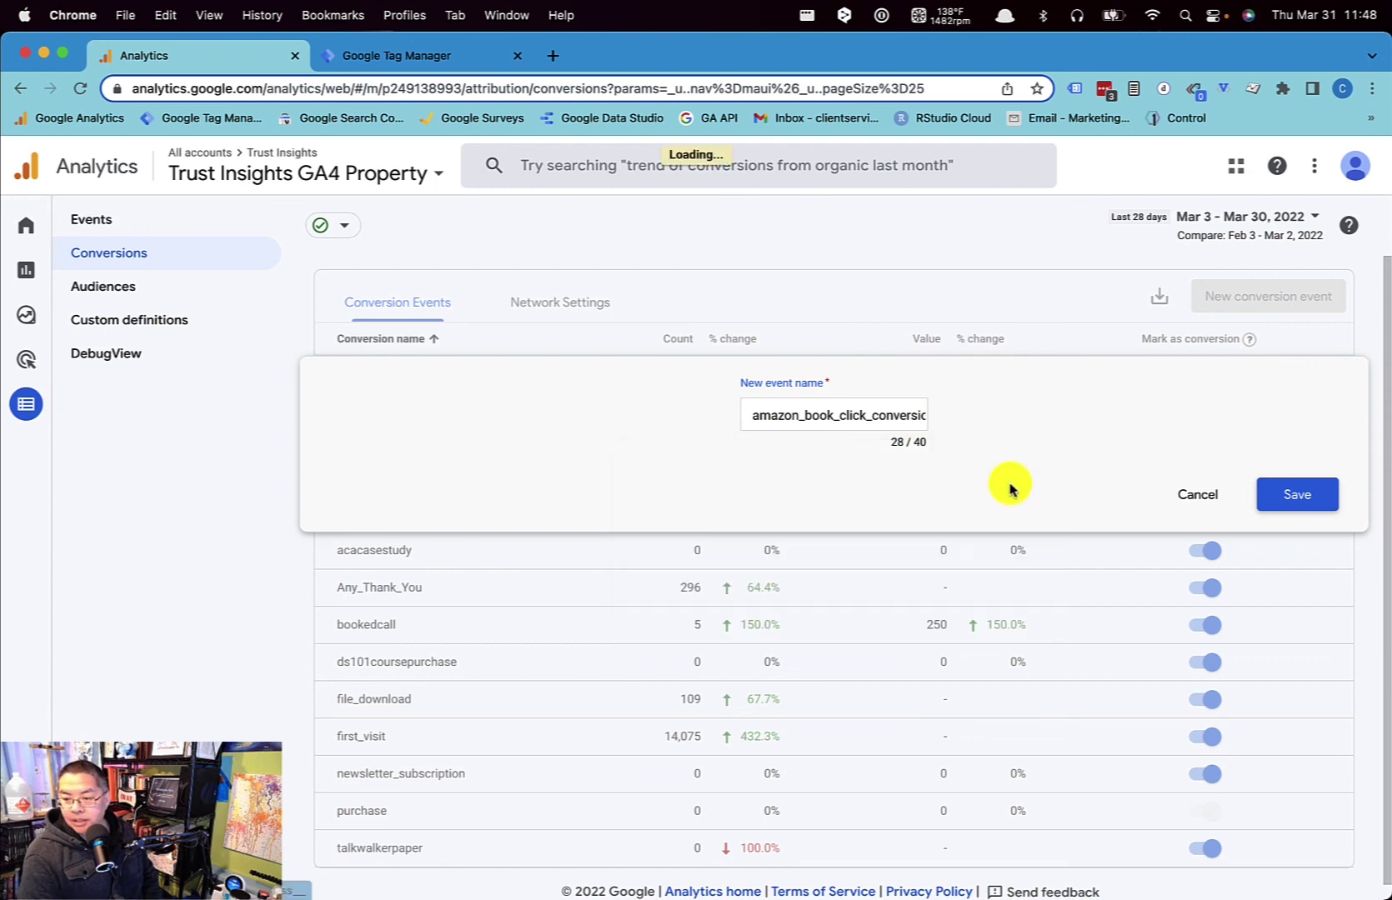
pyautogui.click(1271, 494)
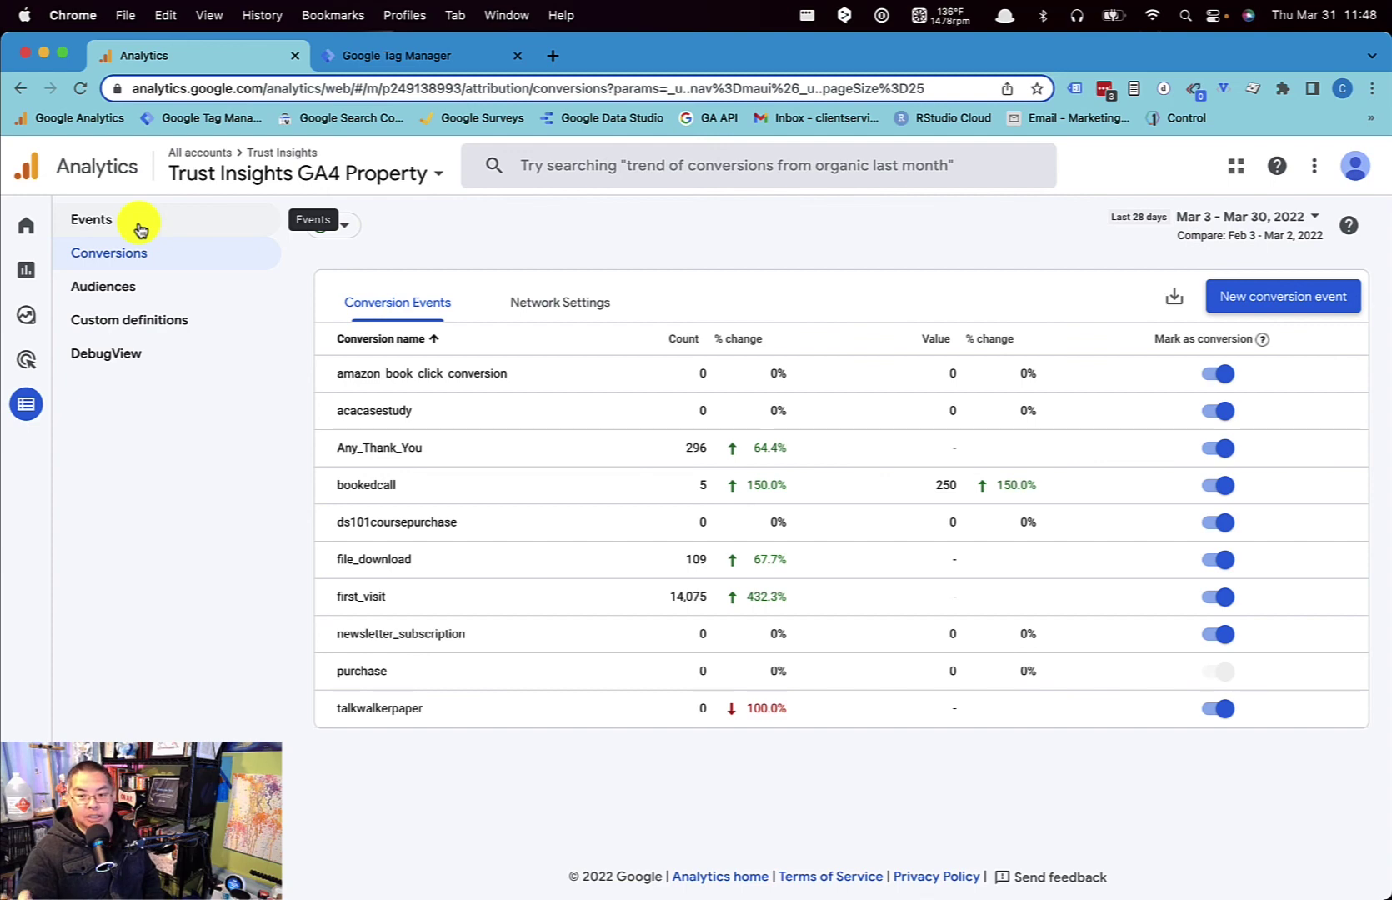
pyautogui.click(140, 230)
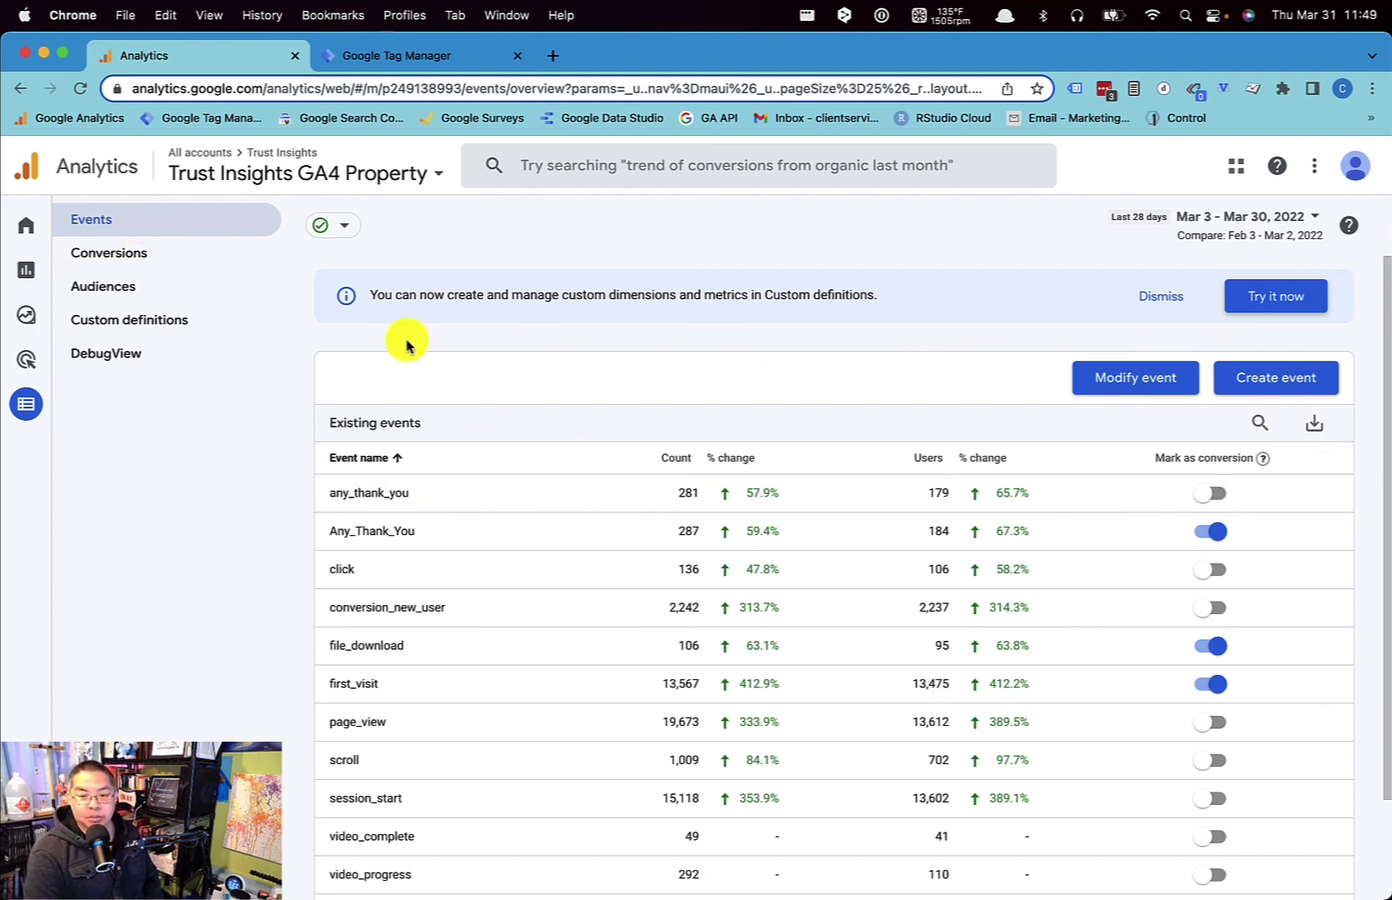
pyautogui.scroll(-3, 576, 514)
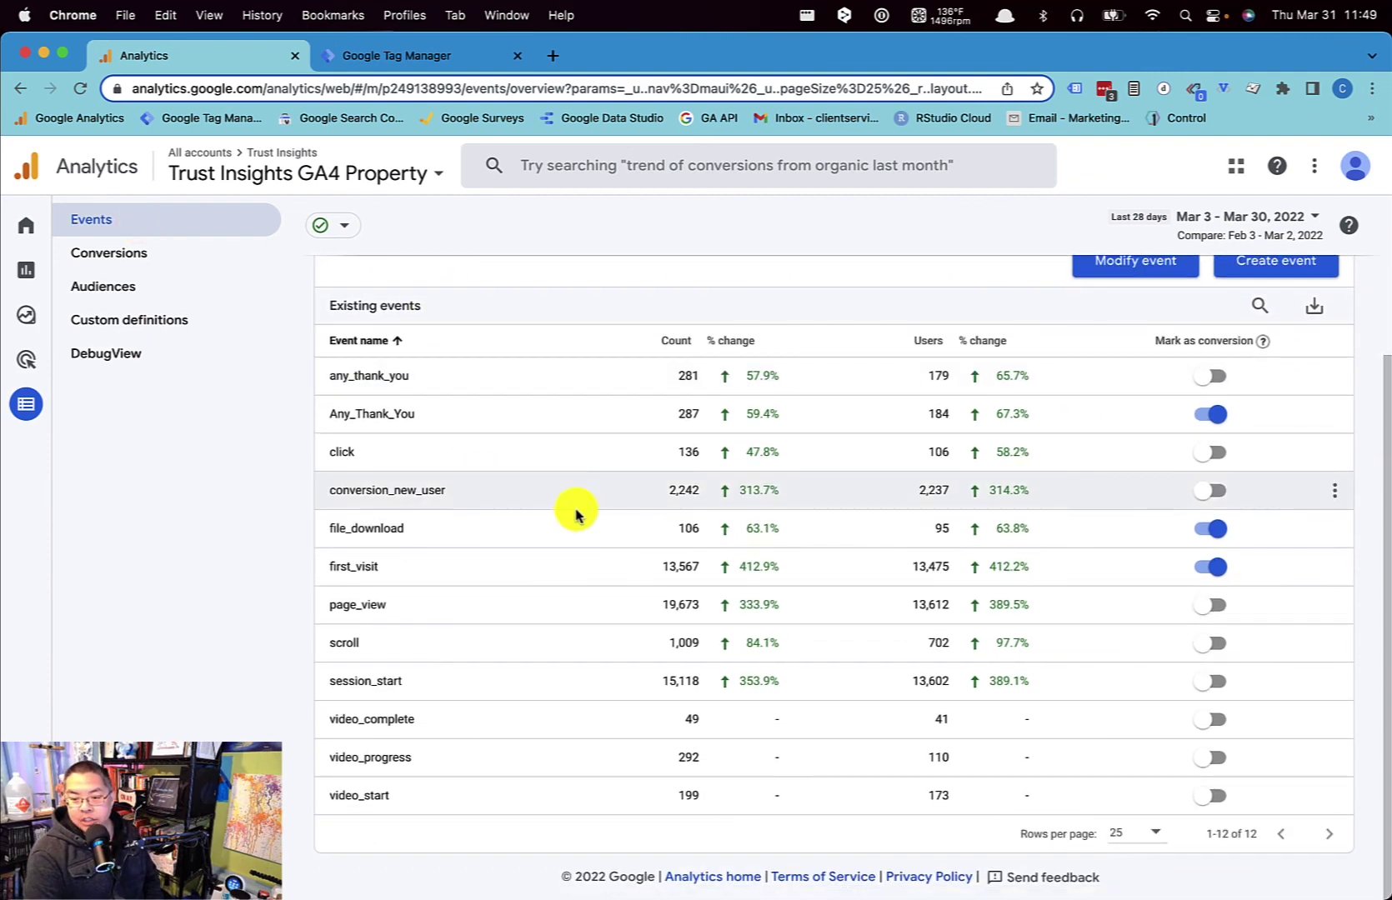
pyautogui.scroll(2, 444, 466)
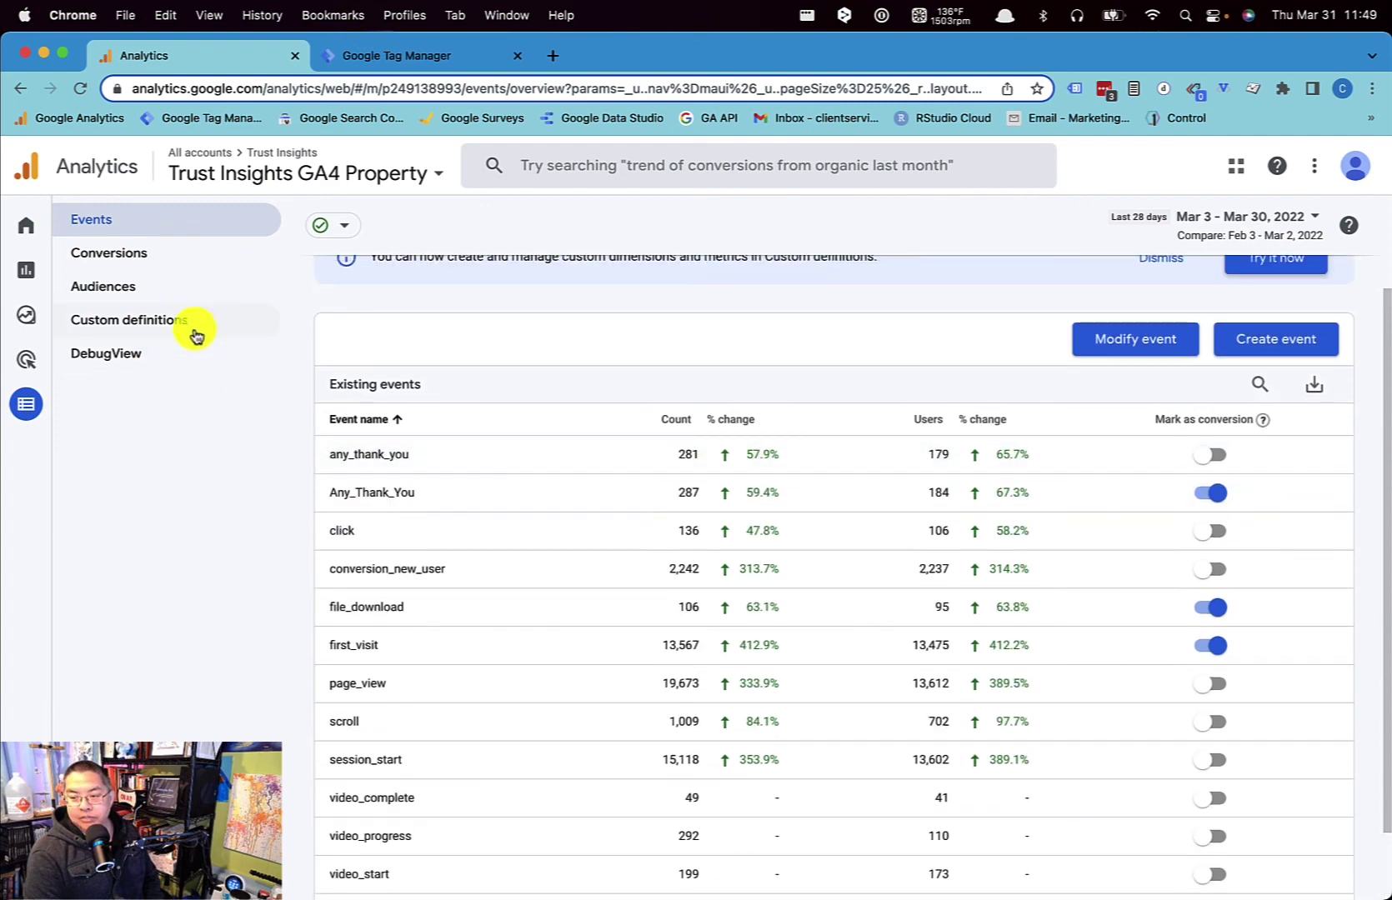
pyautogui.click(117, 259)
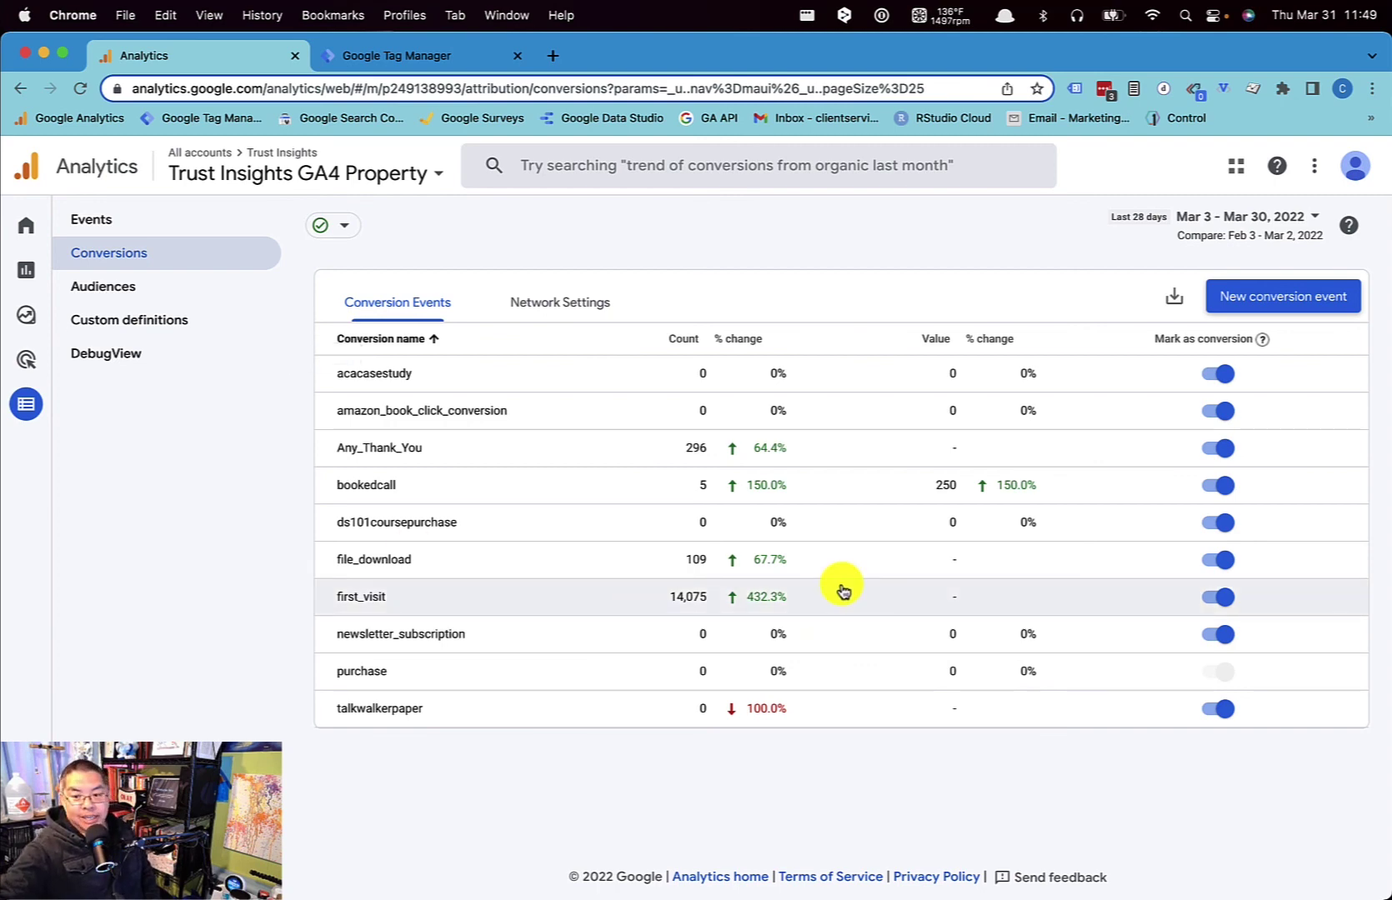
# Return to the Google Tag Manager tab showing the published Version 78 summary
pyautogui.click(396, 55)
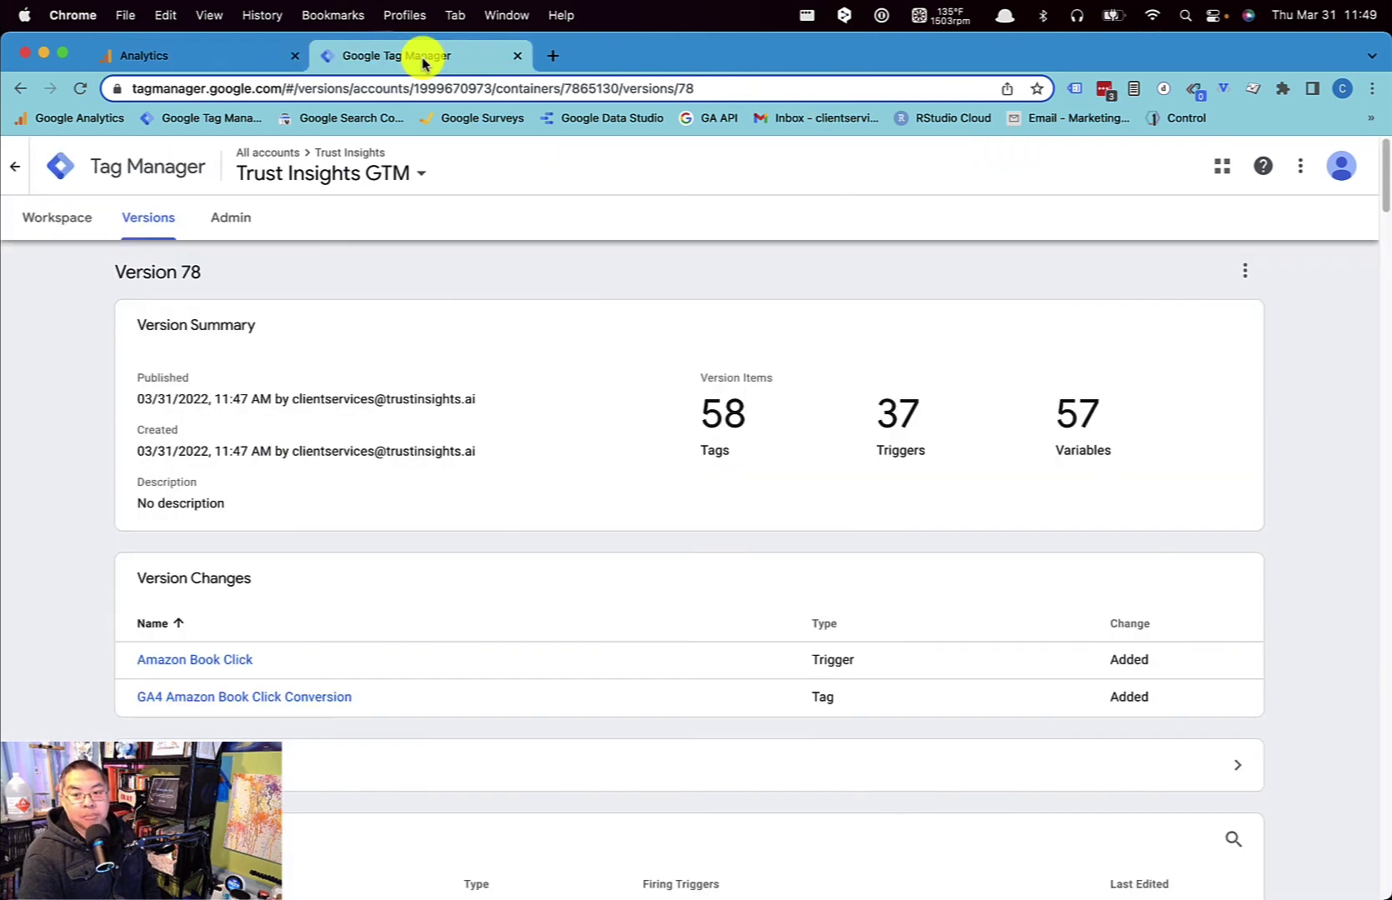